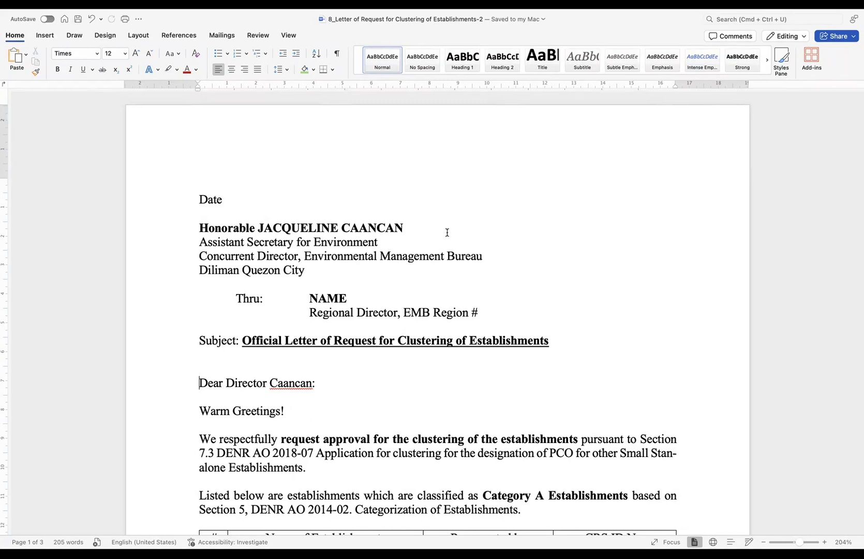
scroll(386, 228, up, 5)
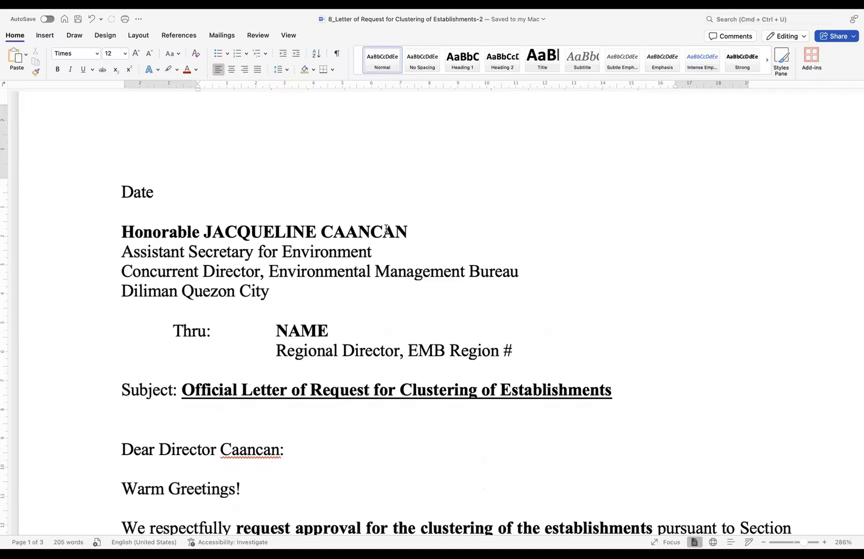
scroll(387, 228, up, 1)
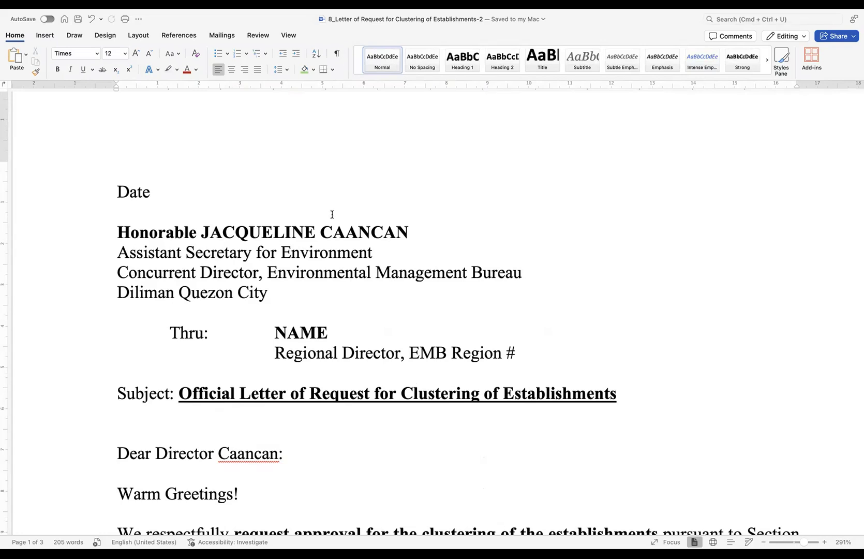
scroll(336, 271, down, 4)
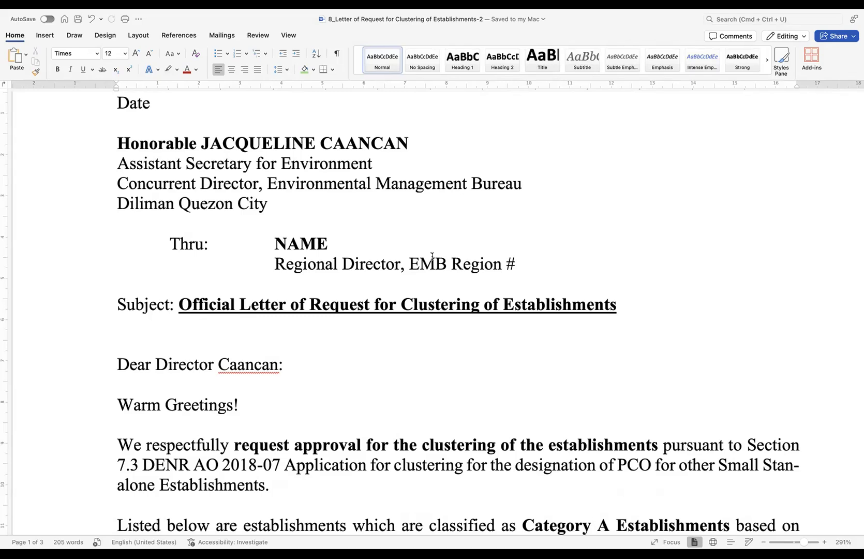
scroll(432, 256, up, 2)
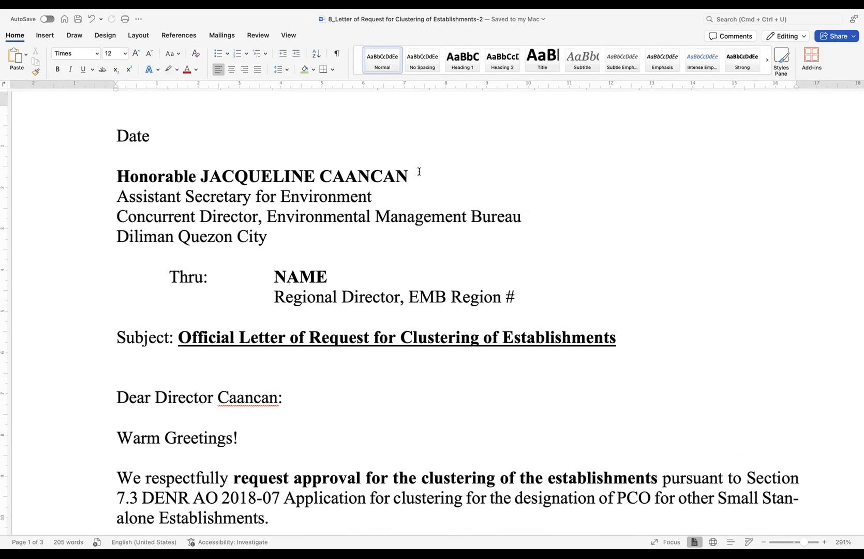
- Replace the Thru line's NAME placeholder with 'Honorable' and the regional director's full name
drag(418, 176, 162, 178)
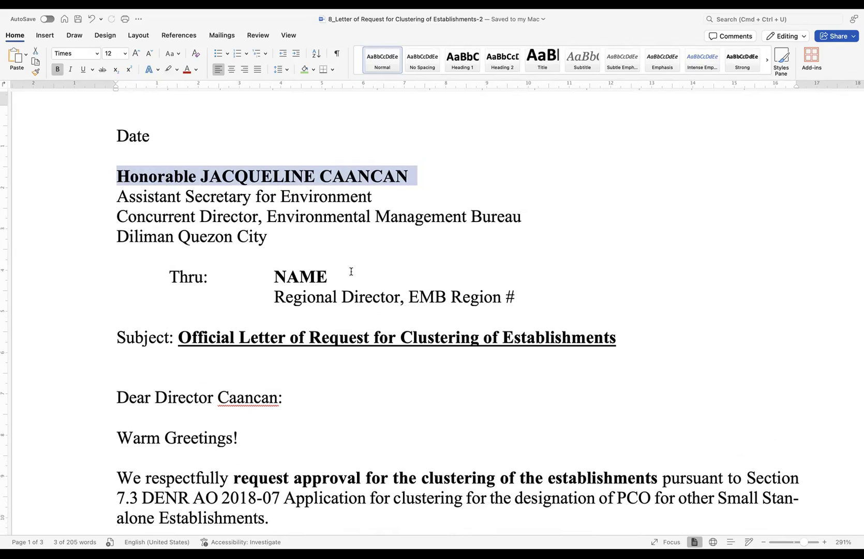
drag(329, 276, 272, 275)
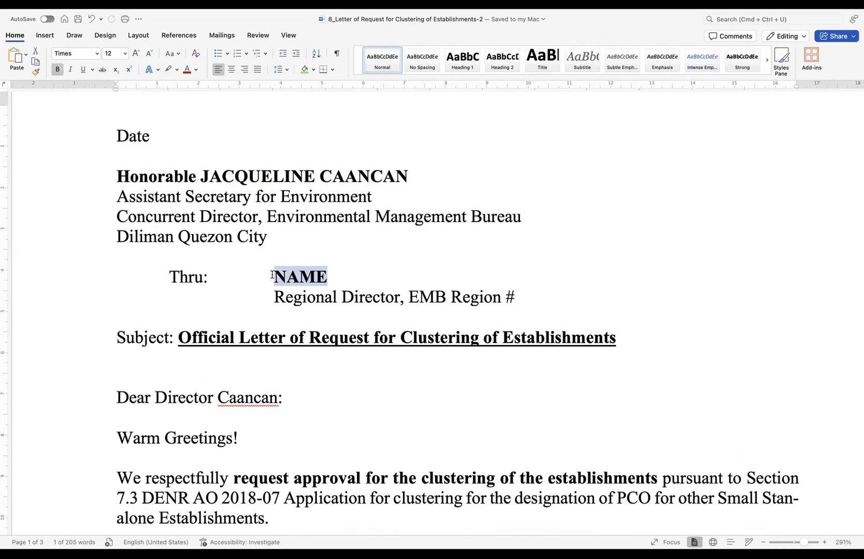
text(Hon.)
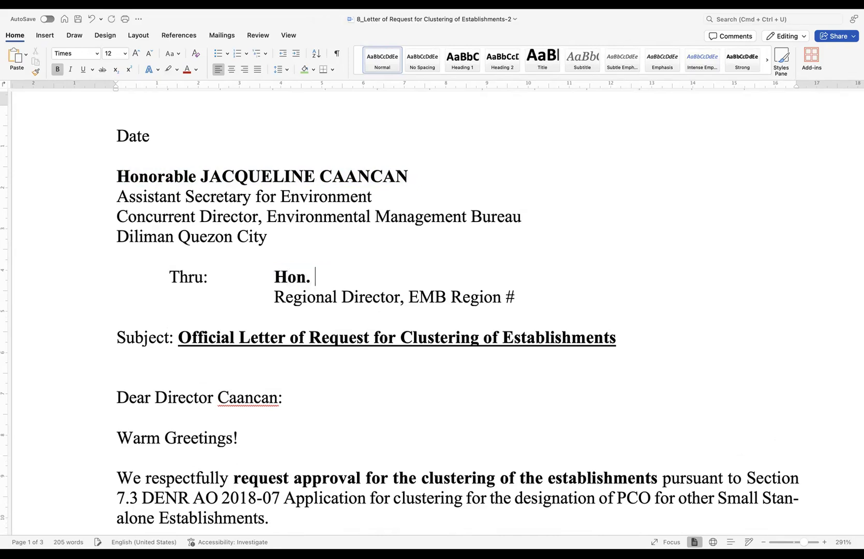
key(BackSpace)
key(BackSpace)
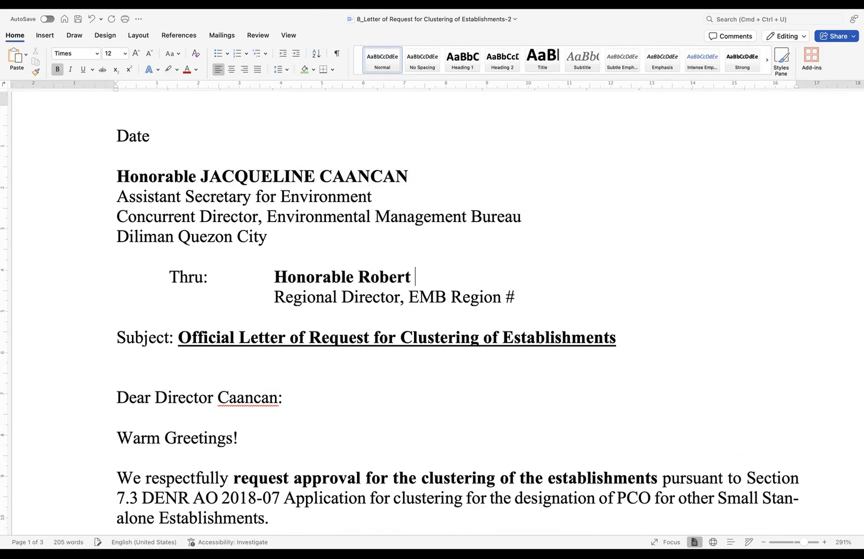
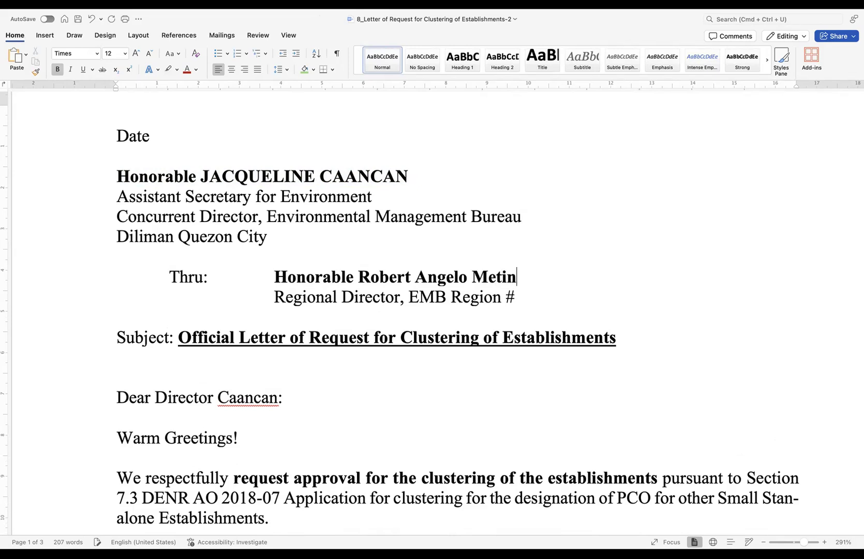
- Replace the '#' after Region with 4A so the line reads EMB Region 4A
click(517, 298)
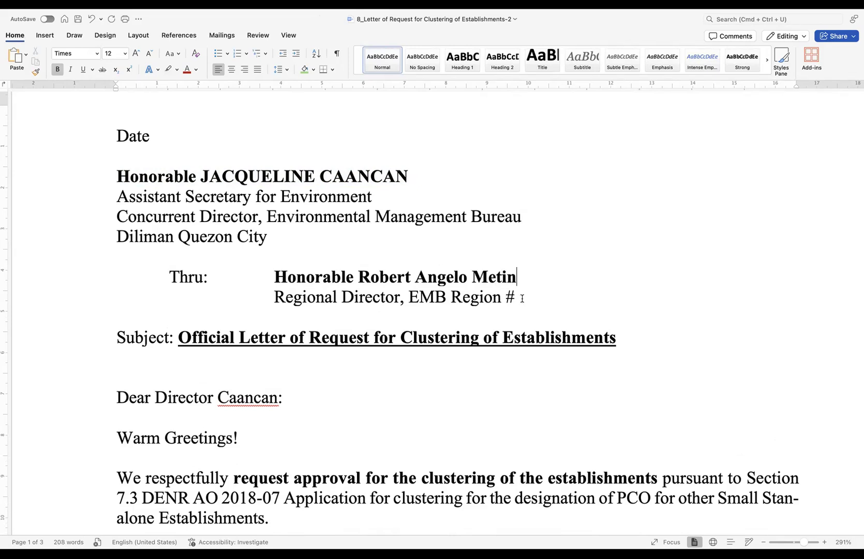
drag(515, 298, 506, 299)
text(4A)
drag(539, 280, 269, 280)
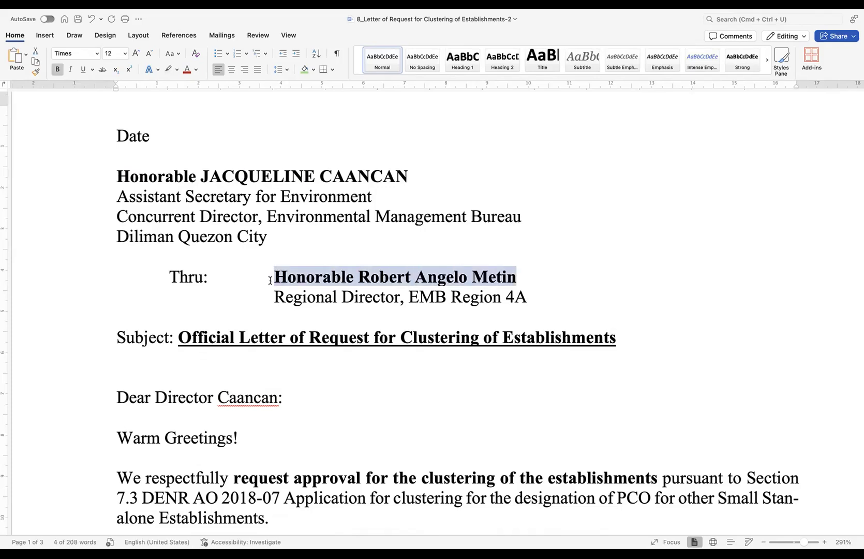
drag(528, 297, 508, 299)
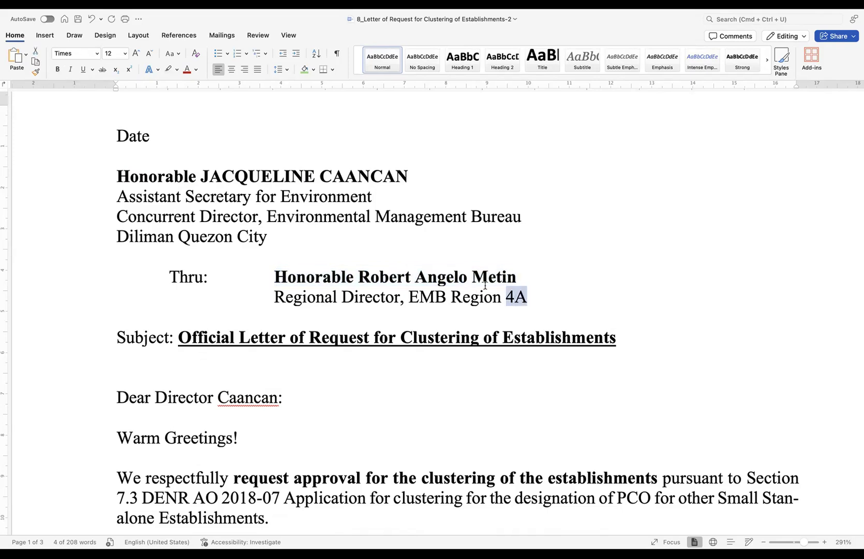
- Bold the greeting's addressee and 'Section 7.3 DENR AO 2018-07', and correct Stan-alone to Stand-alone
scroll(485, 285, down, 4)
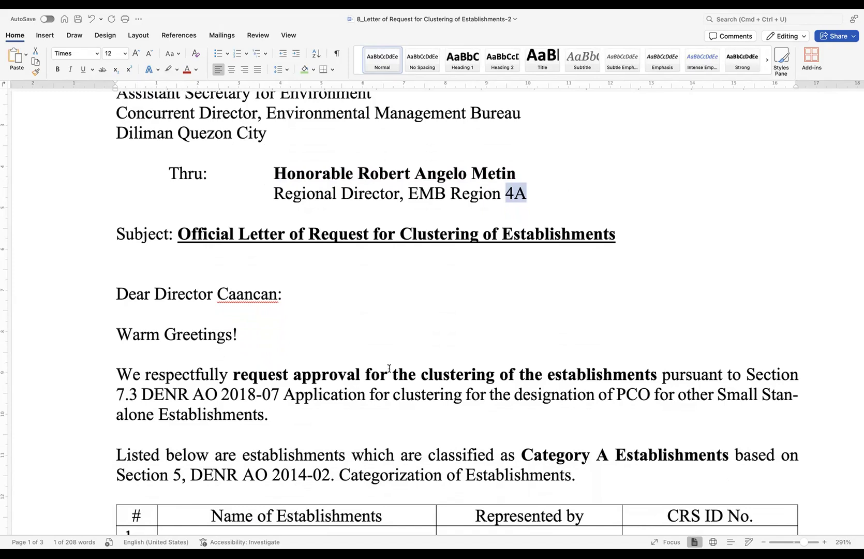
drag(277, 296, 199, 298)
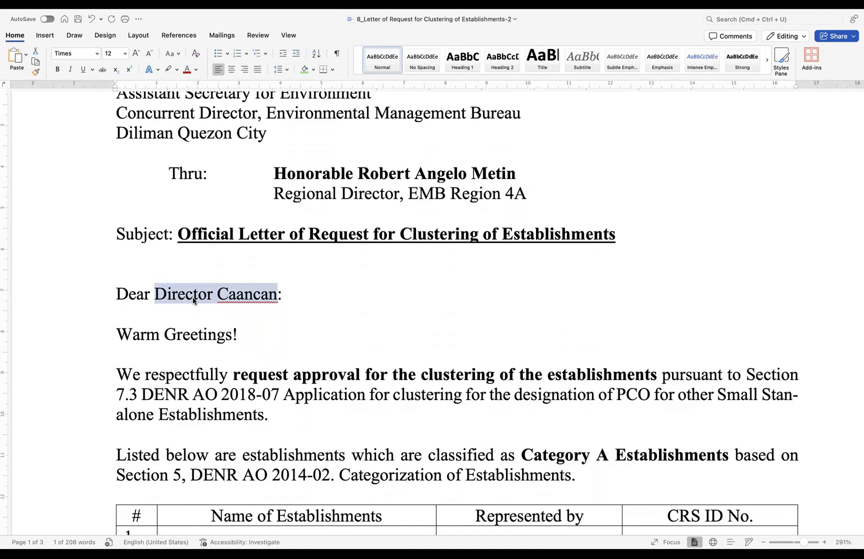
key(super+b)
scroll(288, 297, down, 2)
scroll(289, 298, down, 6)
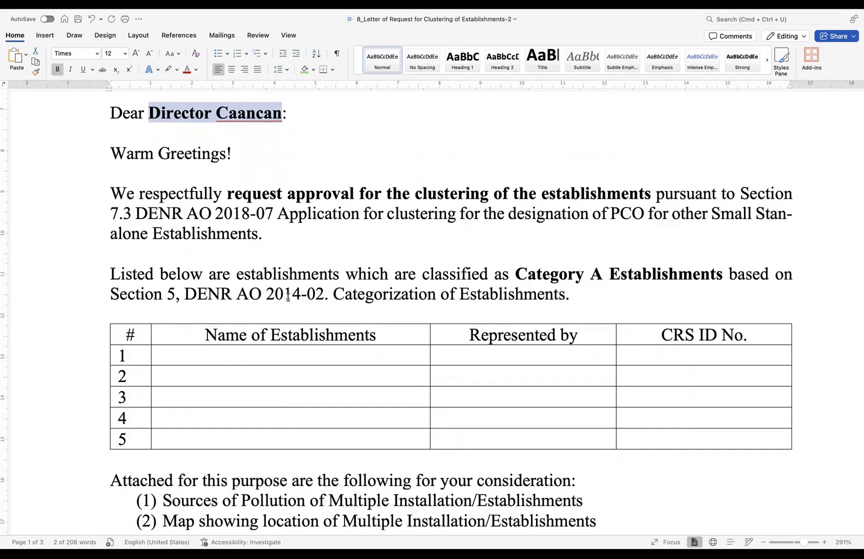
drag(741, 195, 269, 215)
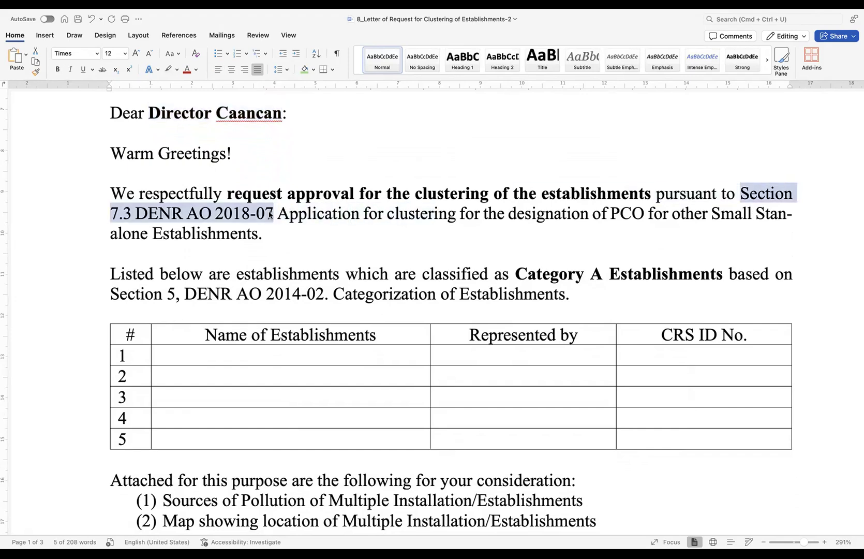
key(super+b)
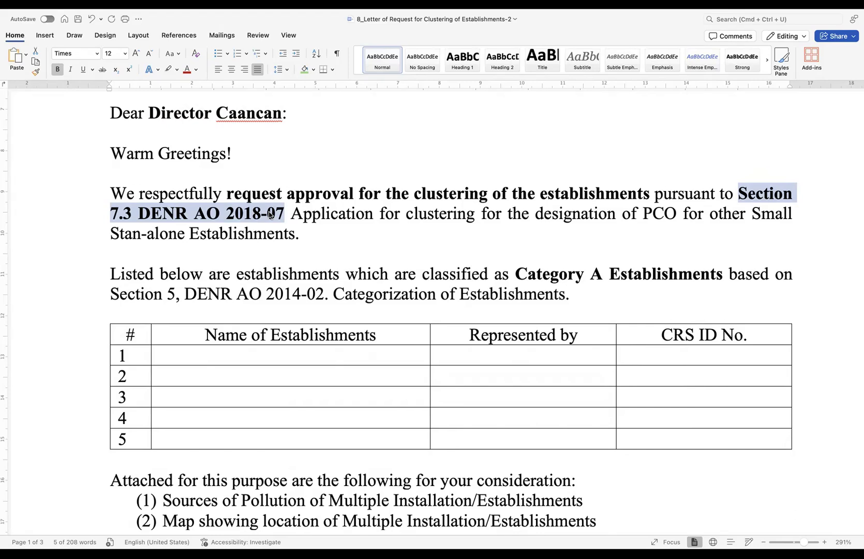
click(144, 234)
text(d)
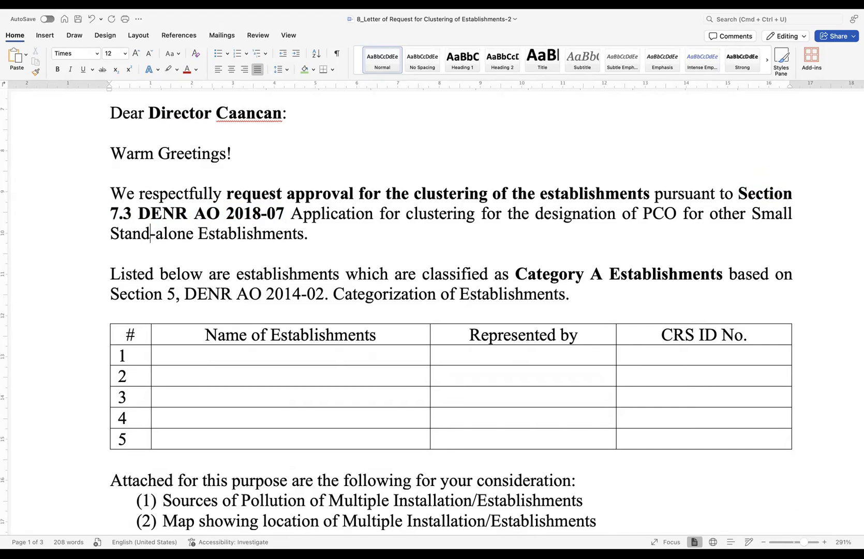
scroll(378, 292, down, 3)
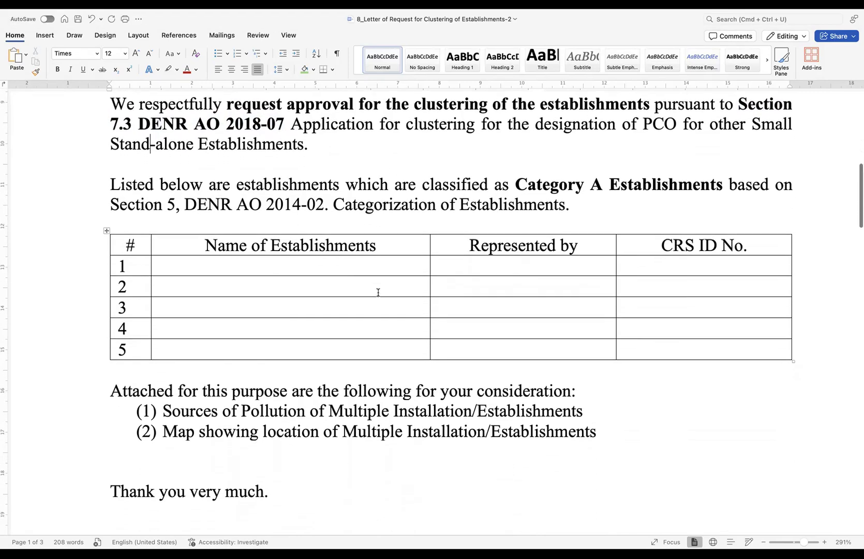
scroll(378, 293, down, 1)
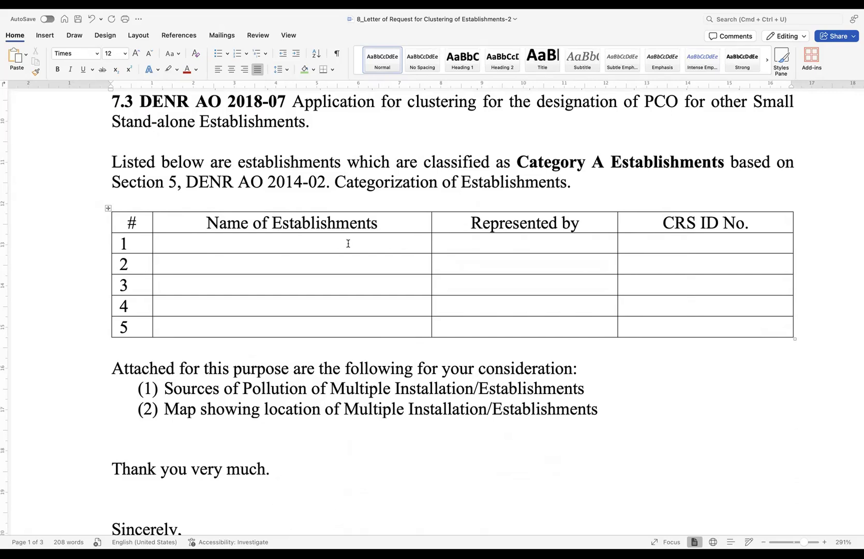
click(460, 212)
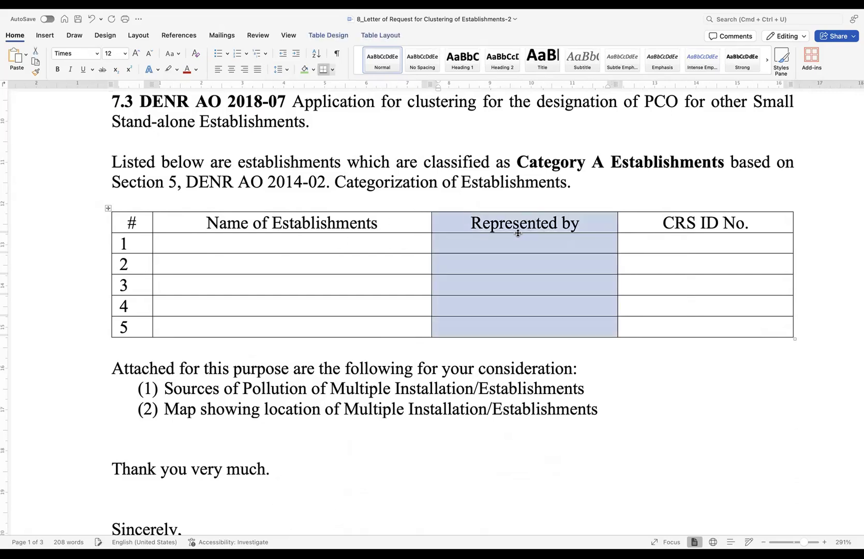
click(594, 225)
drag(669, 224, 755, 221)
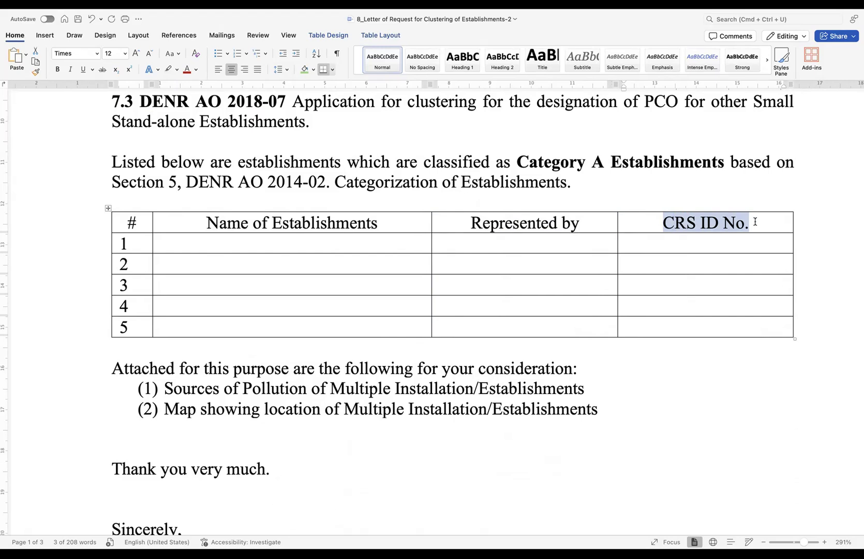
click(222, 244)
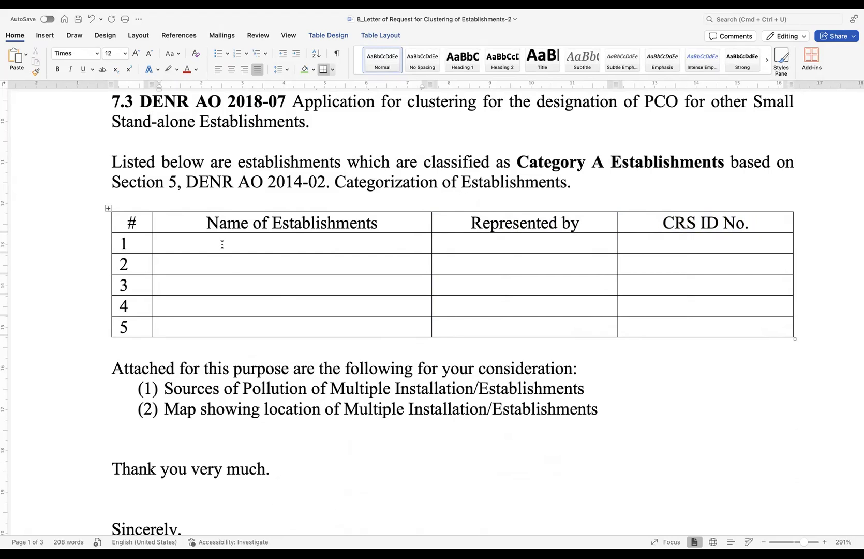
- Fill row 1 with ABC Dental Clinic, its representative and CRS ID, and start row 2 with XYZ Dental Clinic
text(ABC Dental Clinic)
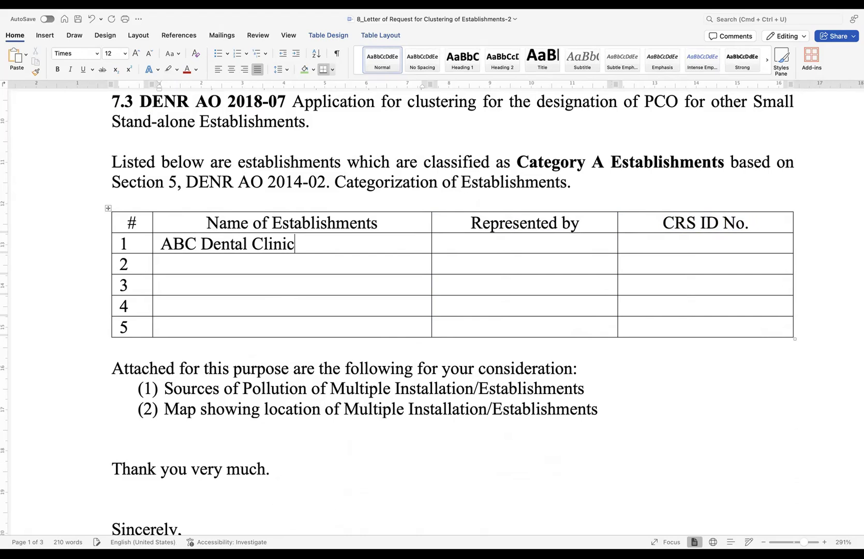
click(448, 245)
text(Mr. Pete)
key(BackSpace)
key(BackSpace)
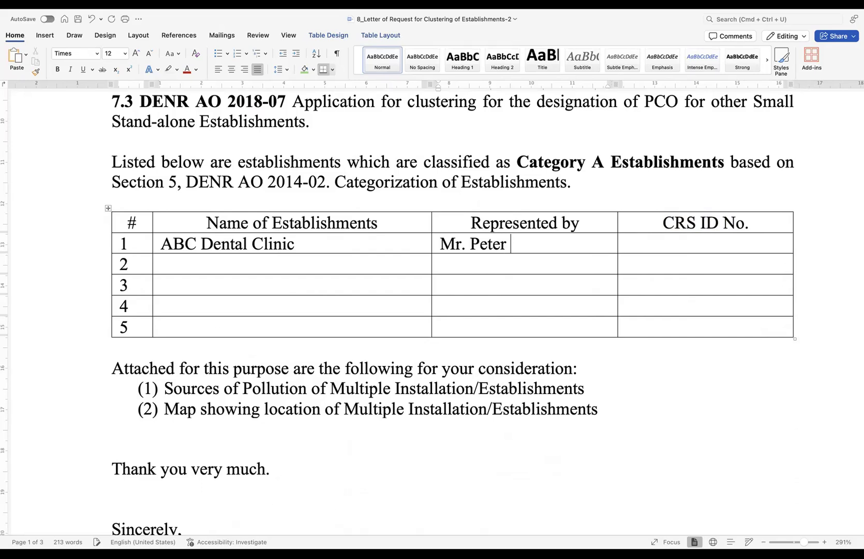
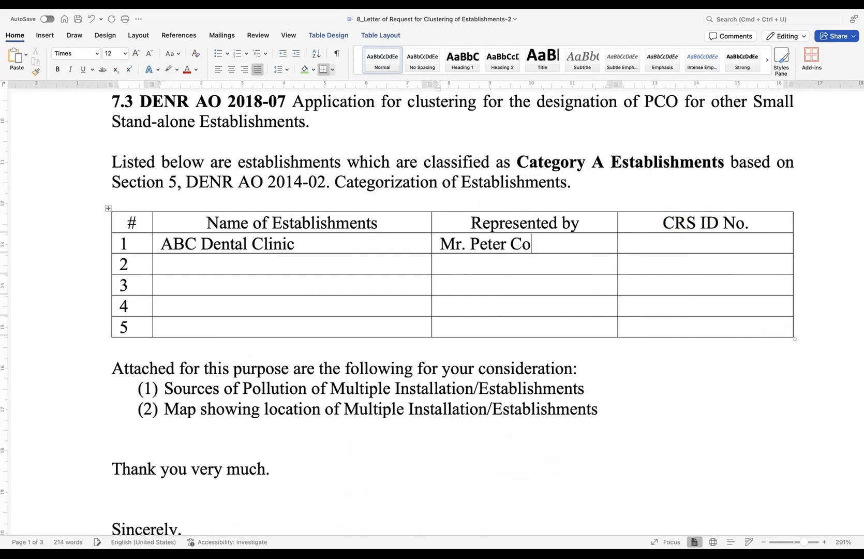
click(634, 246)
text(EMB)
text(IVA-)
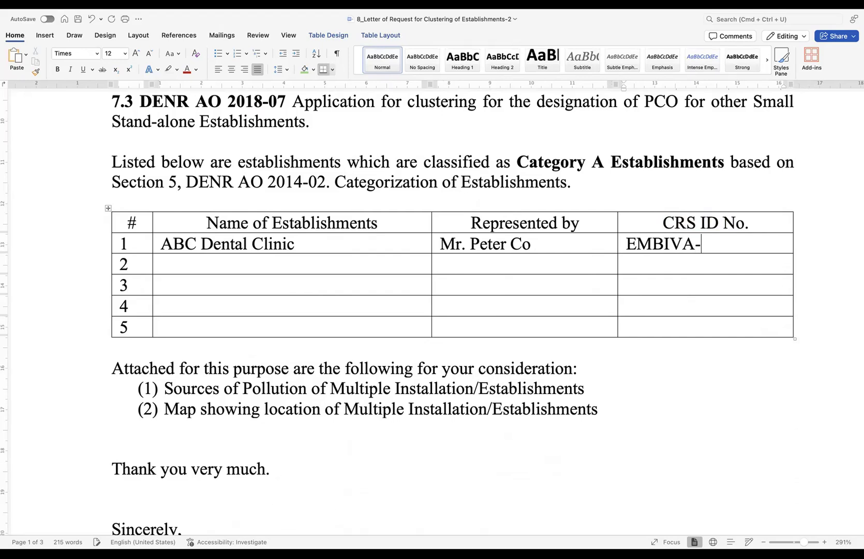
text(12-1234)
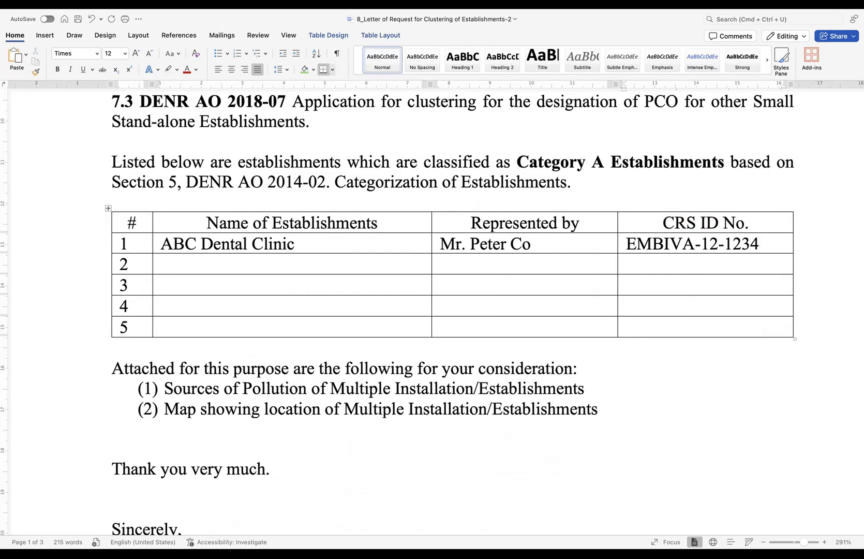
click(185, 265)
text(XYZ Dental Clinic)
- Enter row 2's representative name and its EMBIVA CRS ID number
click(463, 265)
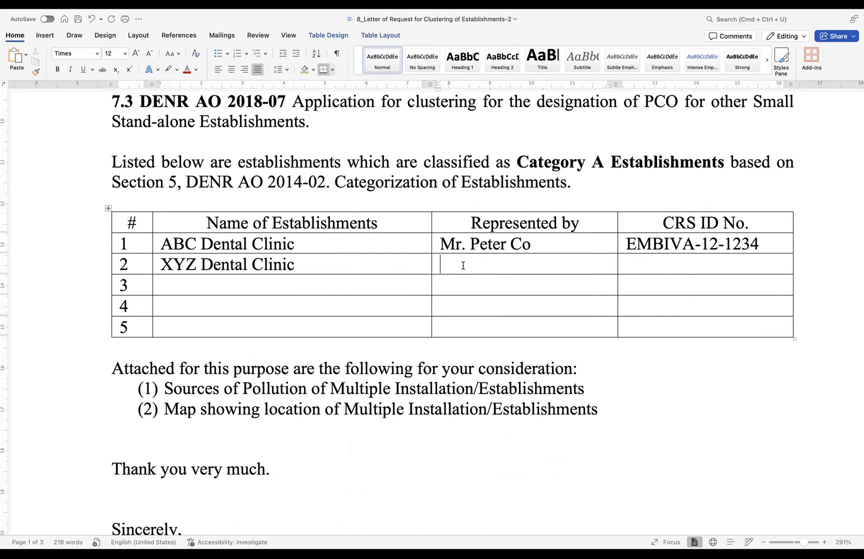
text(Ms. JUan)
key(BackSpace)
key(BackSpace)
key(BackSpace)
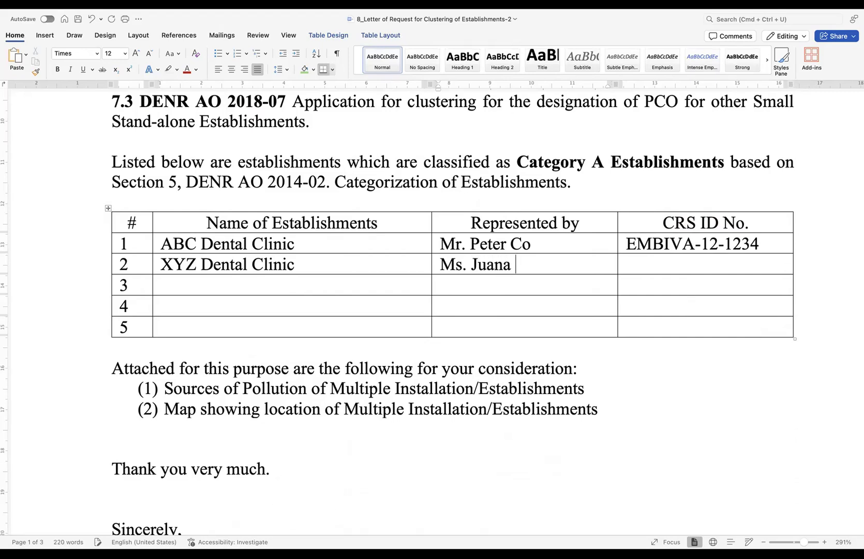
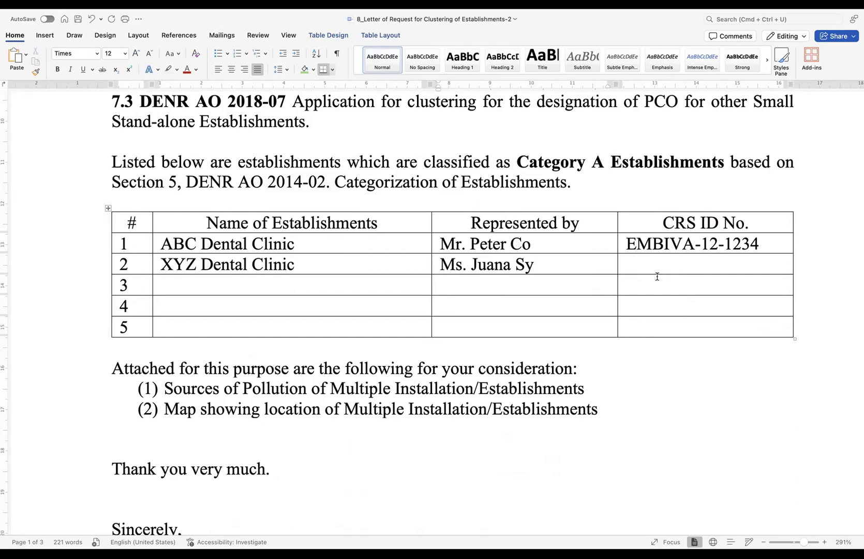
click(646, 264)
text(EMBIVA)
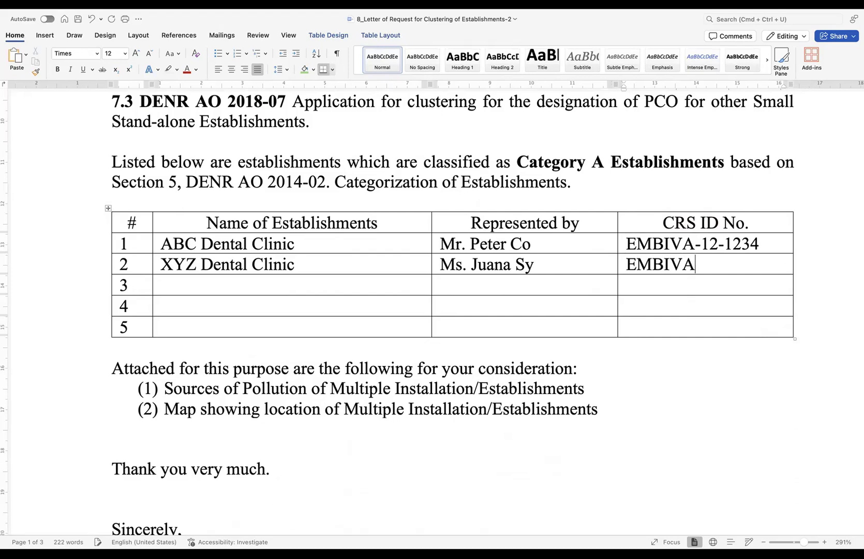
text(-11-1234)
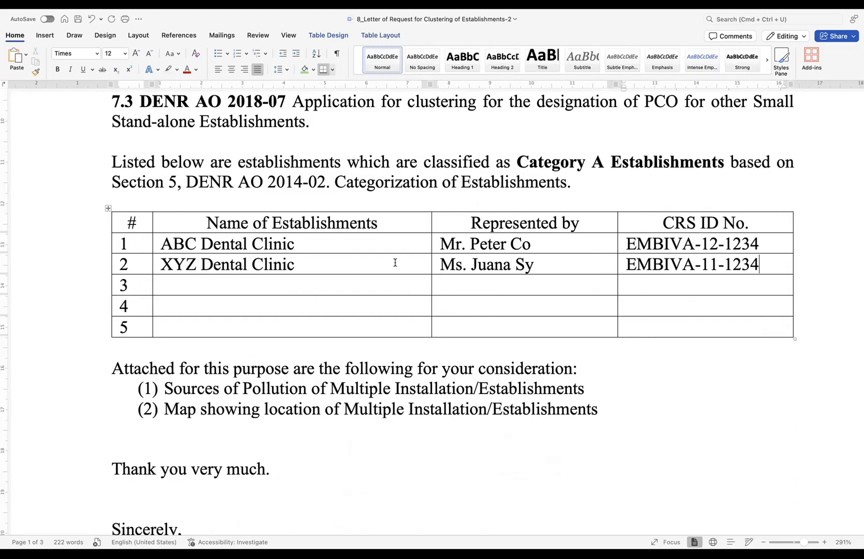
- Fill row 3 with CDE Dental Clinic, its representative's name and its EMBIVA CRS ID
click(208, 285)
text(CDE De)
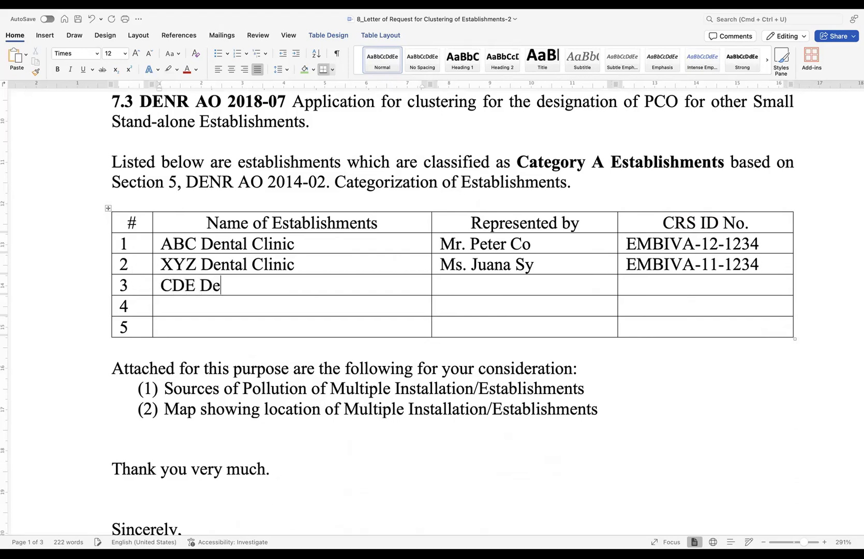
text(ntal Clinic)
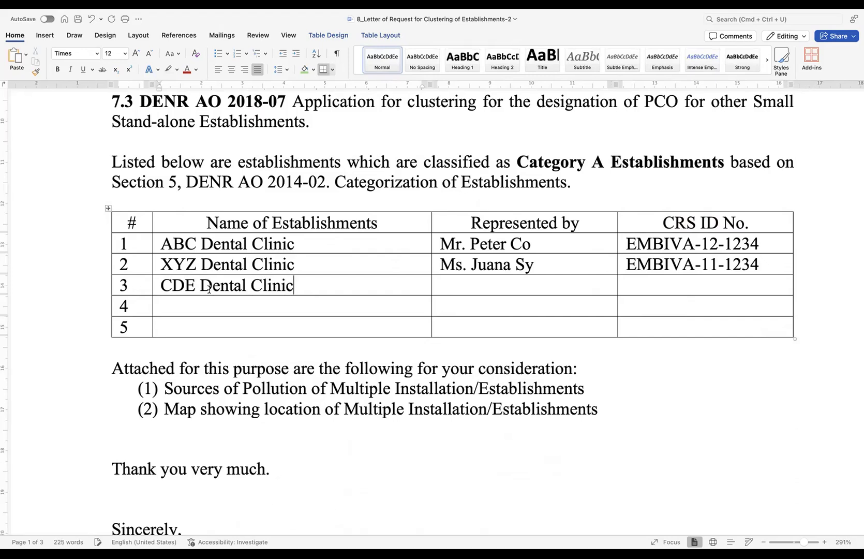
click(453, 288)
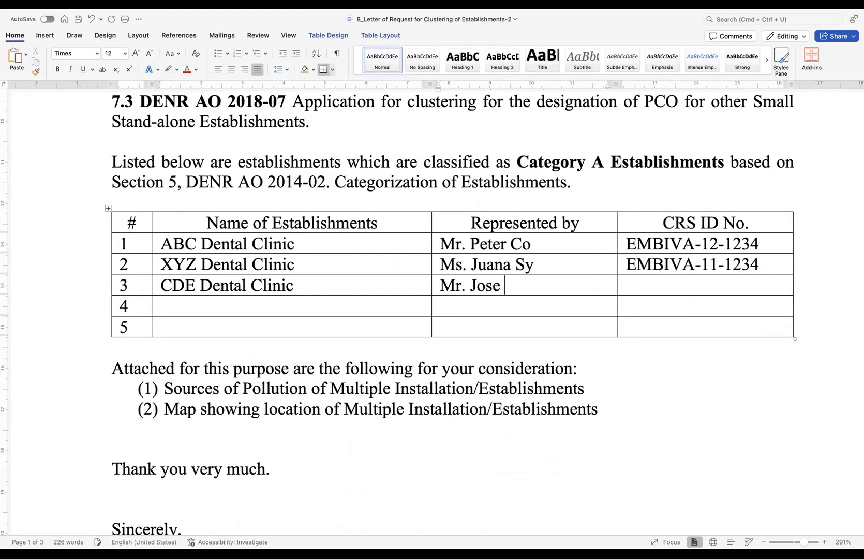
click(637, 286)
text(EMBIVA)
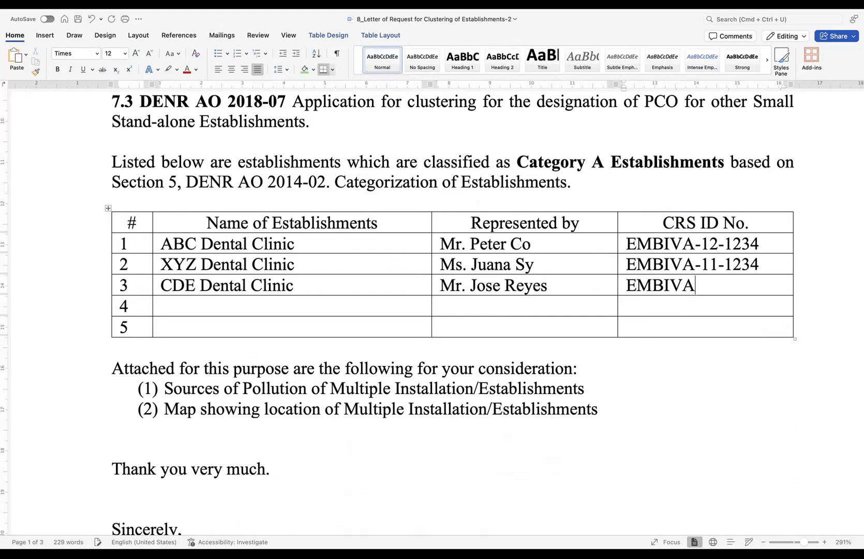
text(-10-1234)
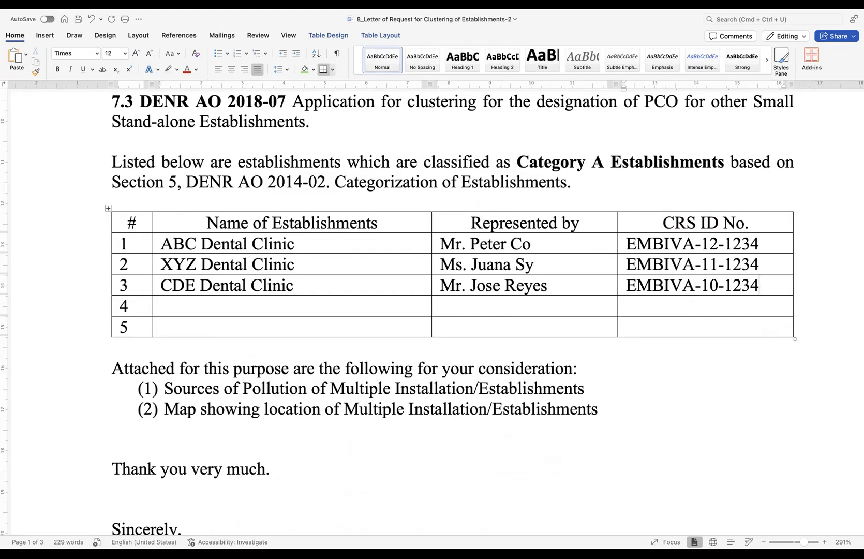
scroll(502, 254, down, 3)
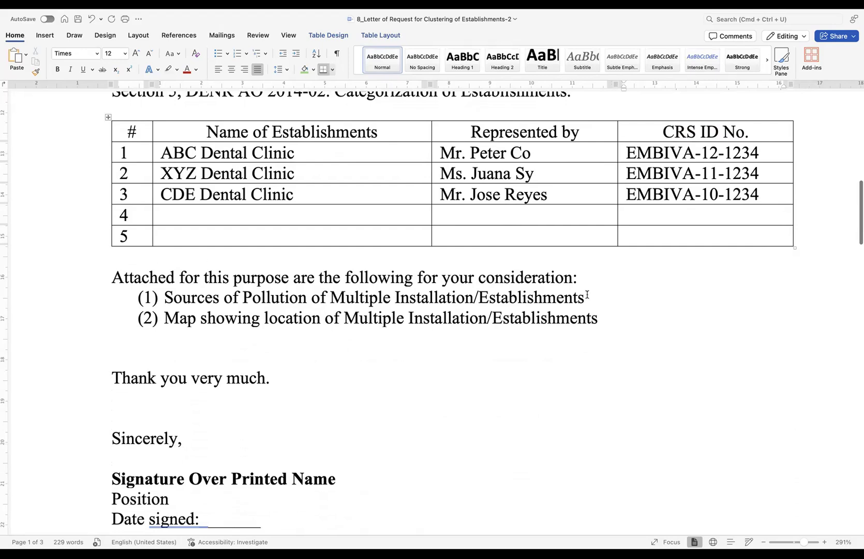
drag(590, 279, 581, 298)
click(240, 332)
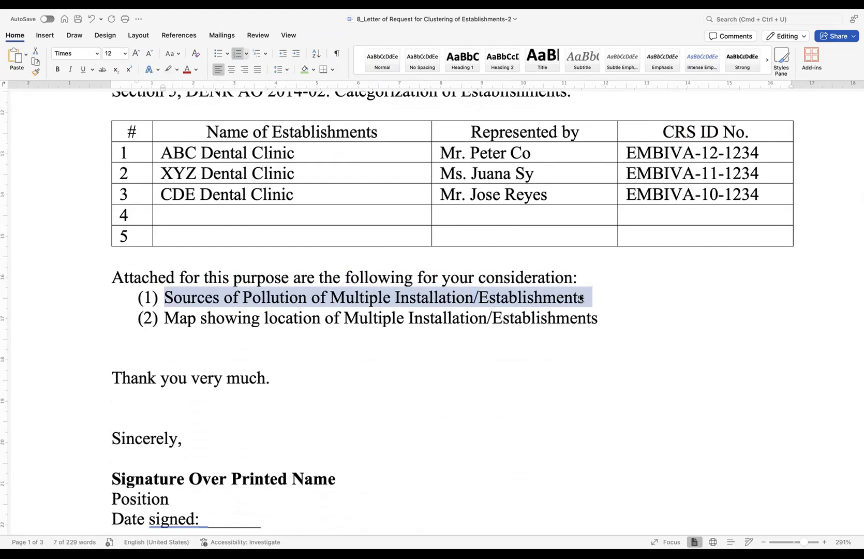
click(272, 331)
drag(165, 318, 577, 320)
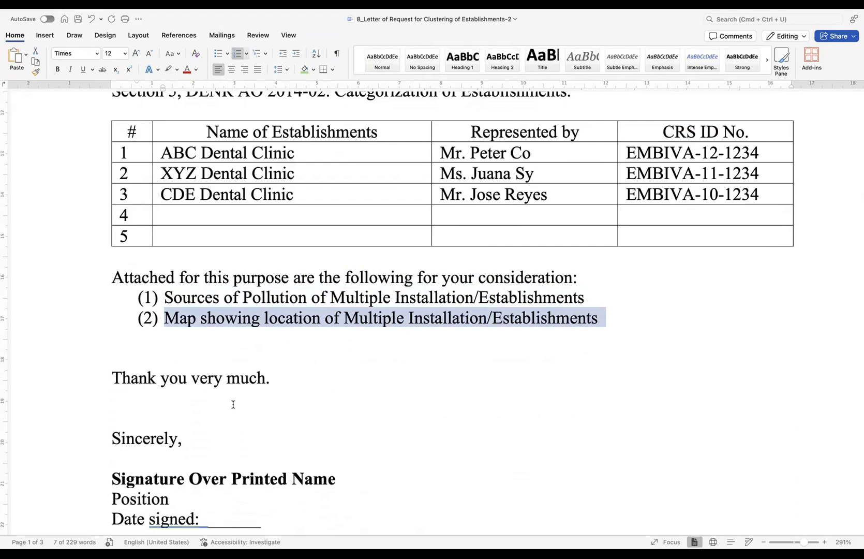
scroll(234, 413, down, 5)
scroll(232, 416, down, 1)
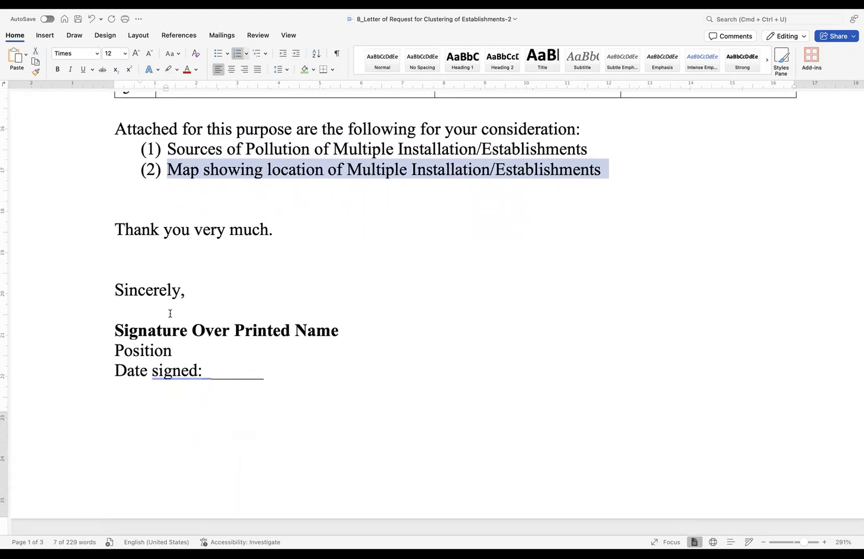
scroll(342, 339, up, 9)
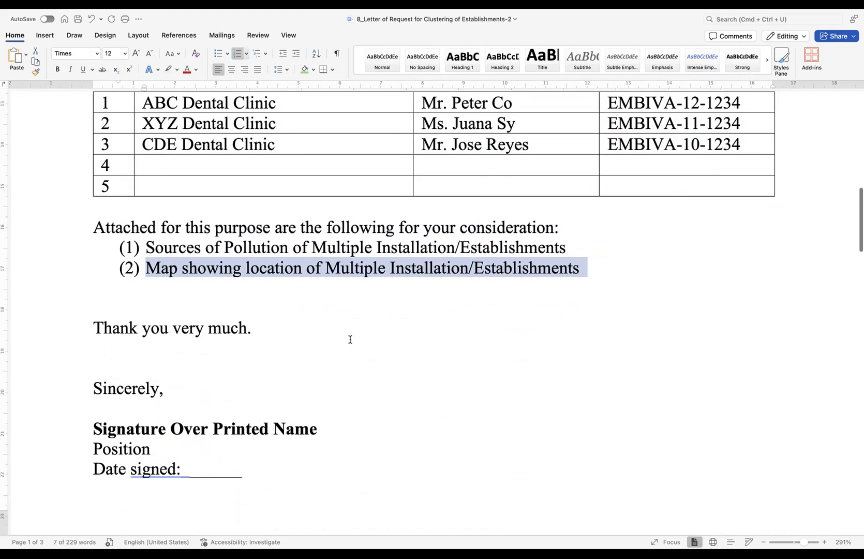
drag(534, 288, 452, 249)
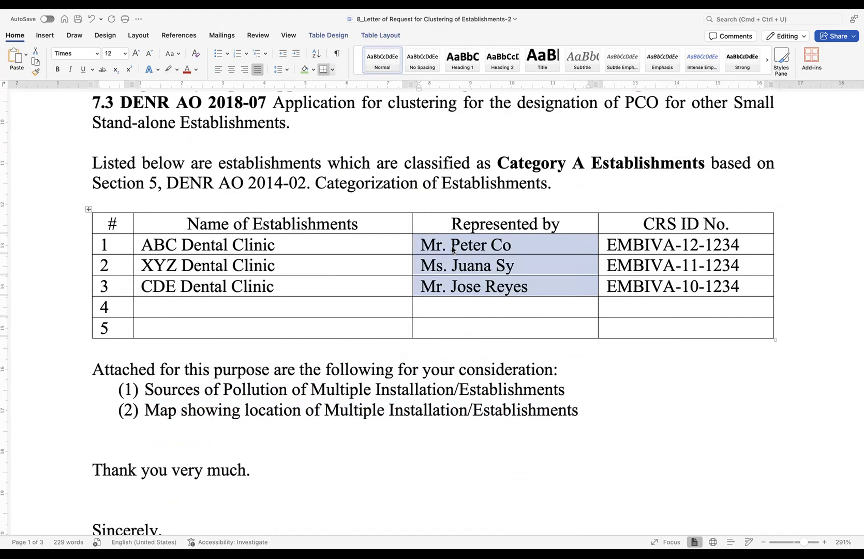
- Replace the signature placeholder with the first representative's name in capital letters
scroll(452, 248, down, 9)
drag(368, 343, 166, 346)
text(Mr.)
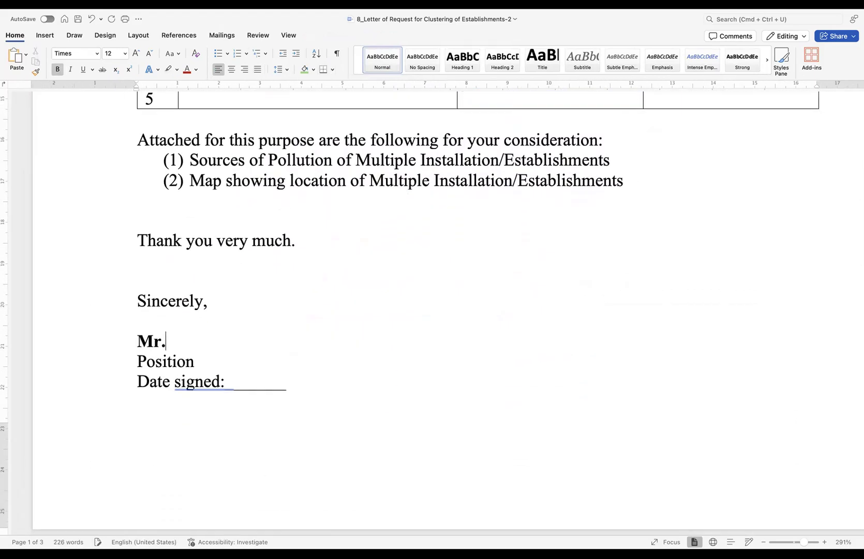
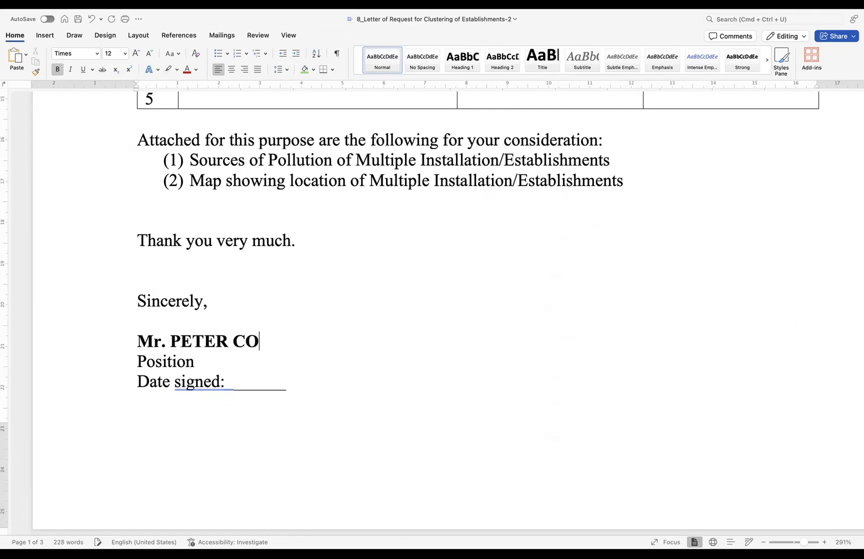
key(Caps_Lock)
- Set the signer's position to Managing Head
double_click(180, 358)
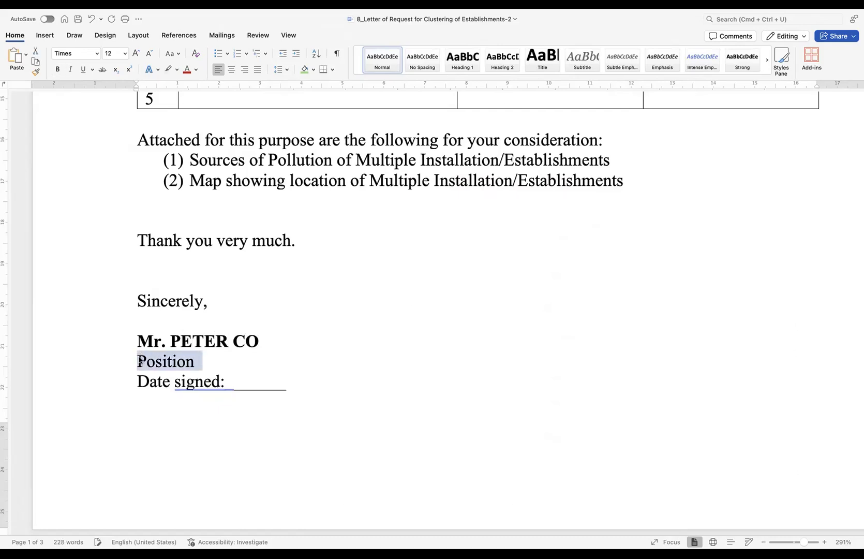
text(maangin)
key(BackSpace)
key(BackSpace)
key(BackSpace)
key(BackSpace)
key(BackSpace)
key(BackSpace)
key(BackSpace)
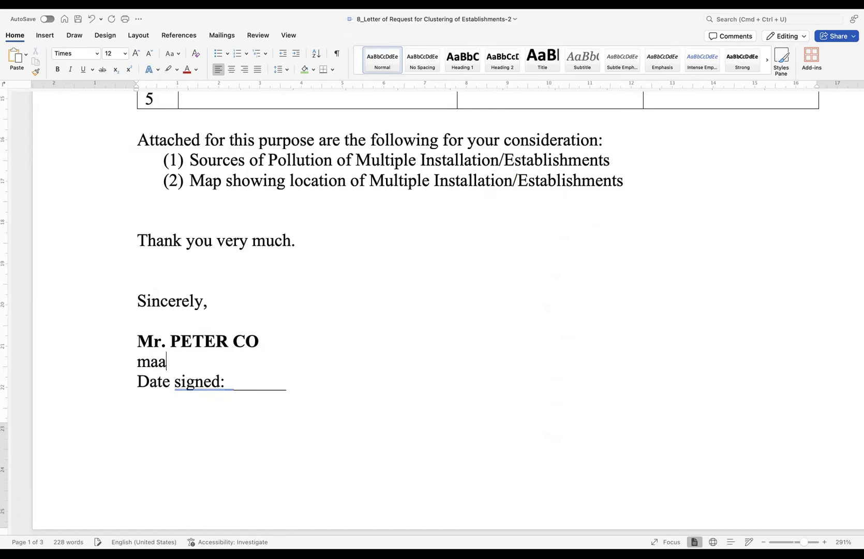
text(Managing Head)
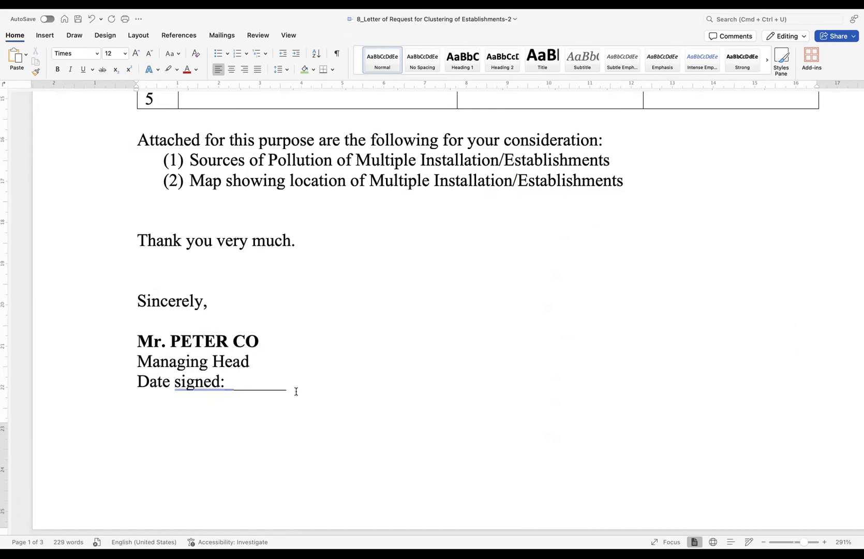
- Fill the Date signed line with September 17, 2025
drag(296, 391, 227, 389)
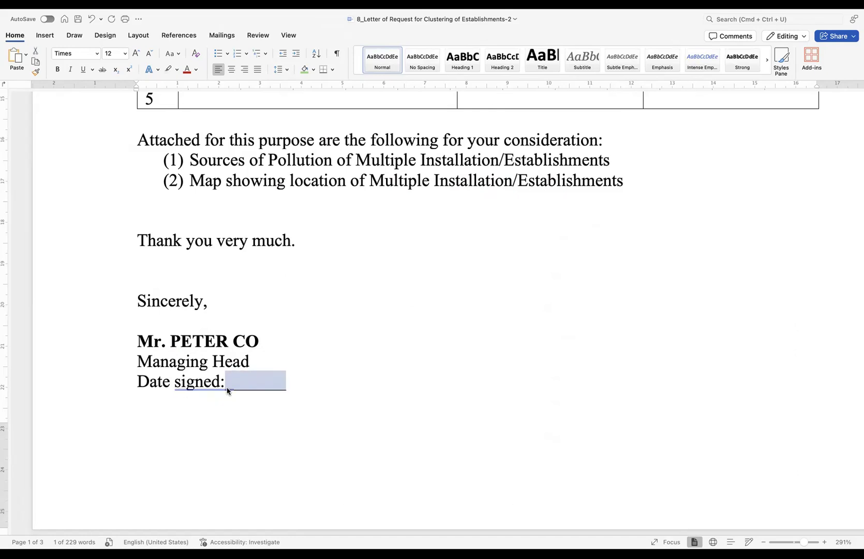
text(Se)
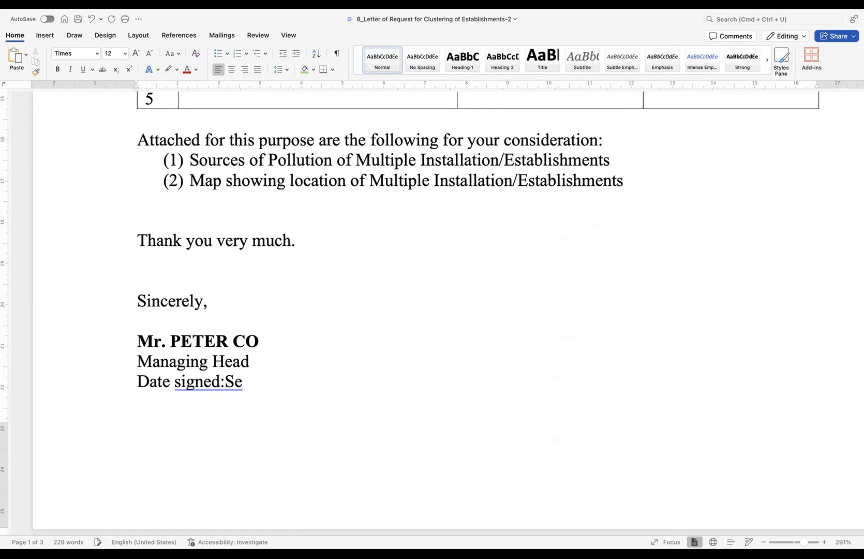
text(pte)
key(Return)
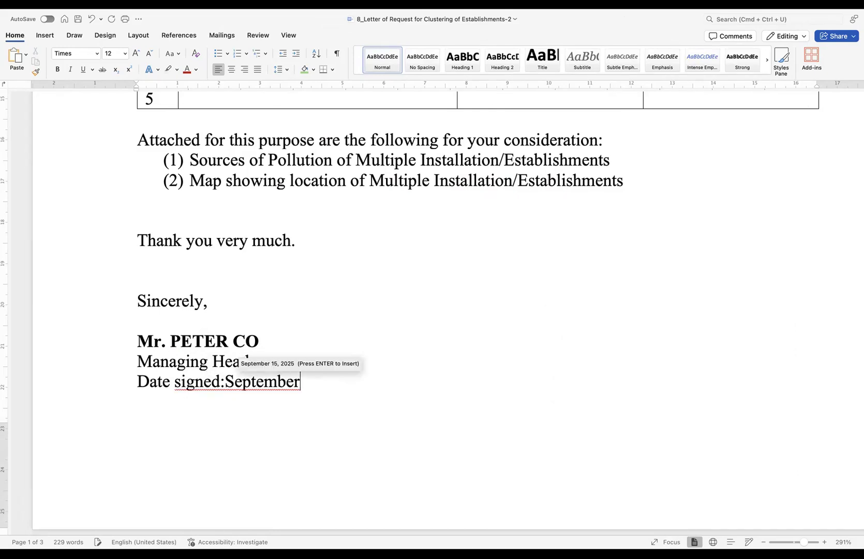
click(226, 382)
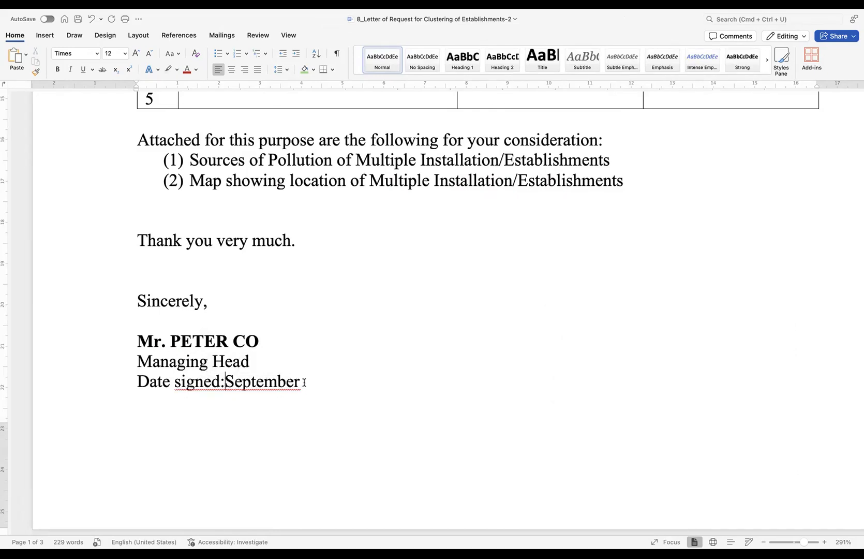
click(304, 383)
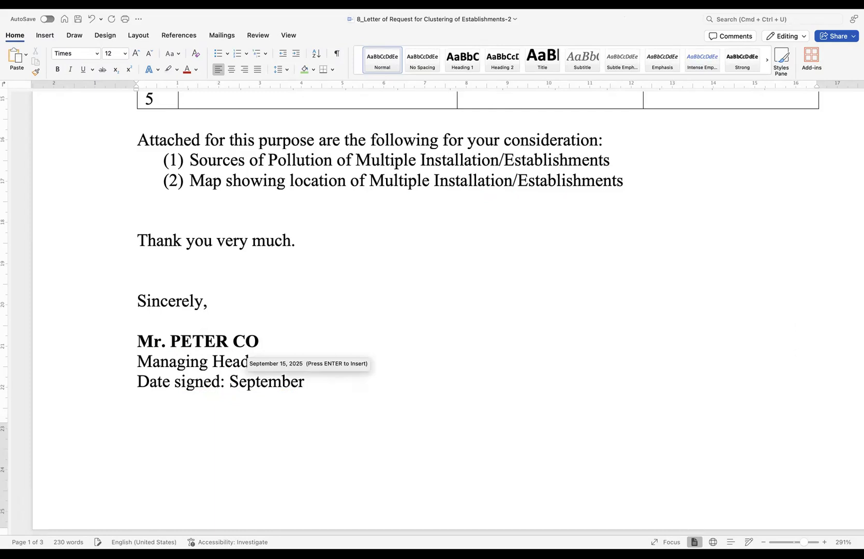
text(1)
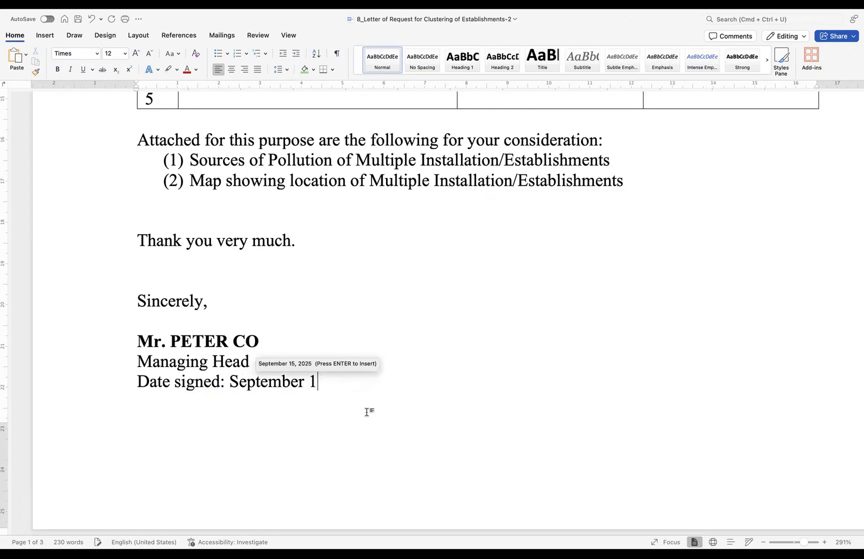
text(7, 2025)
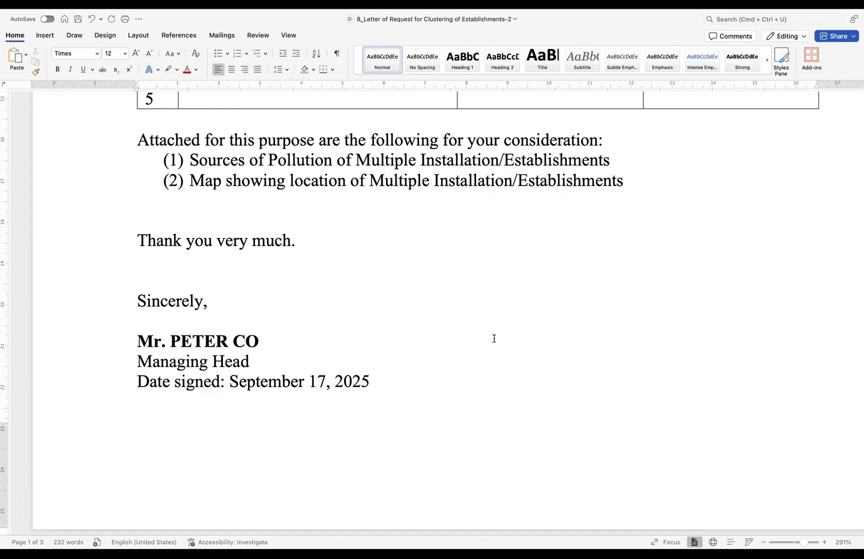
- Review the attachments list and Category A wording, then deselect onto the blank line under Sincerely
scroll(494, 339, down, 5)
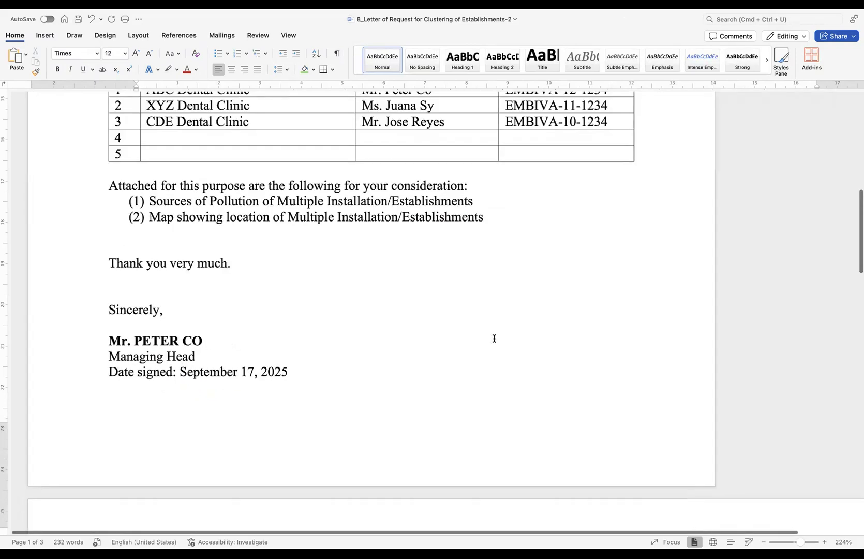
scroll(494, 338, up, 6)
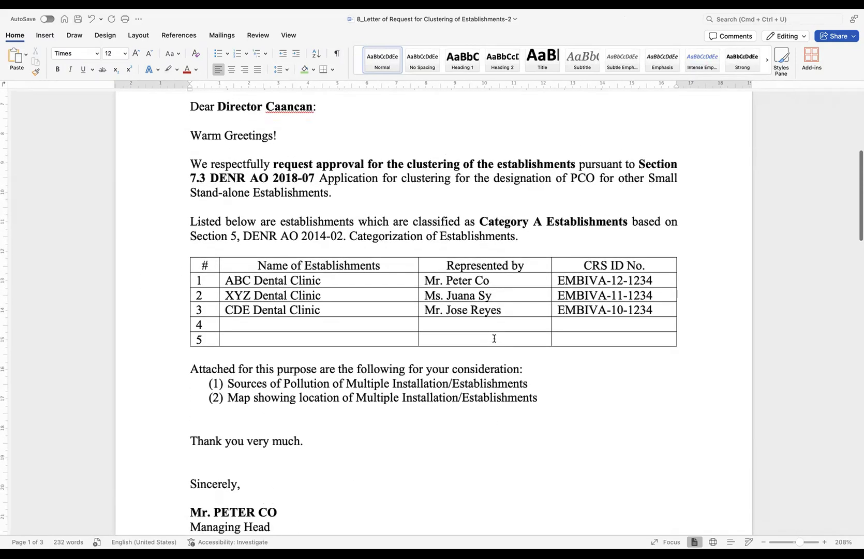
scroll(494, 338, down, 3)
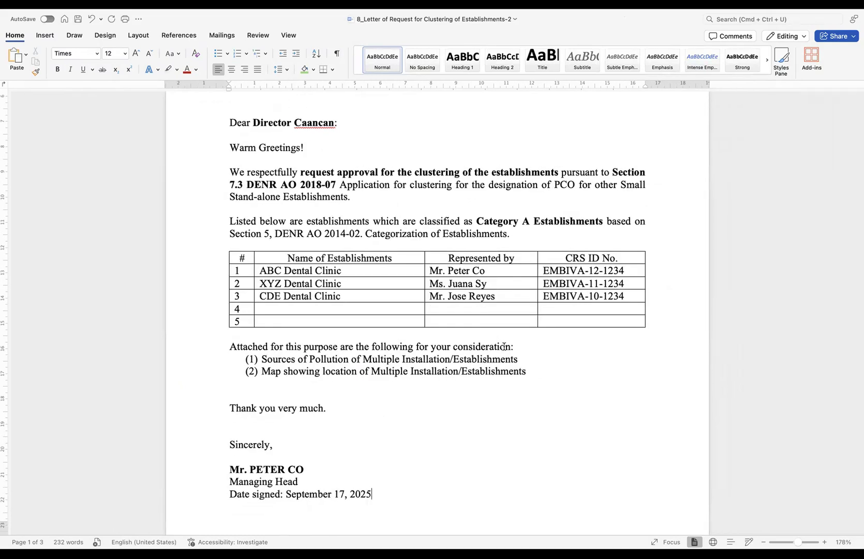
drag(526, 355, 272, 363)
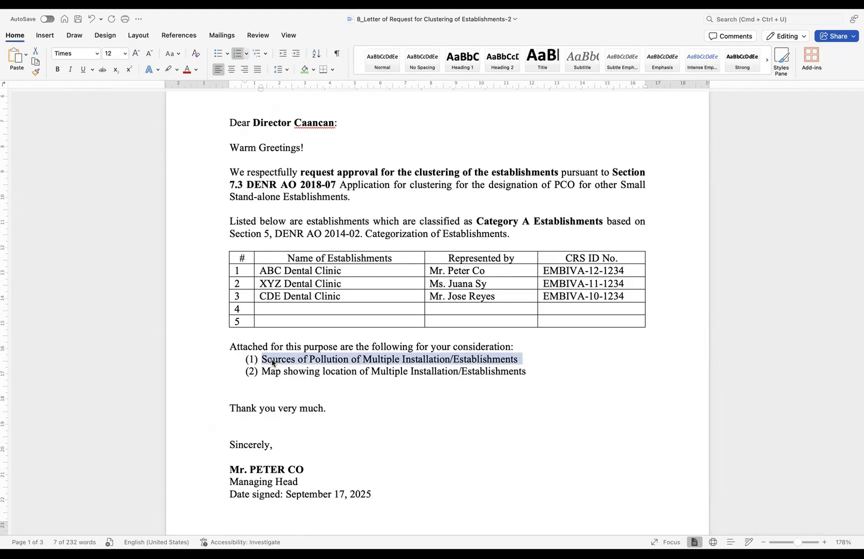
click(471, 360)
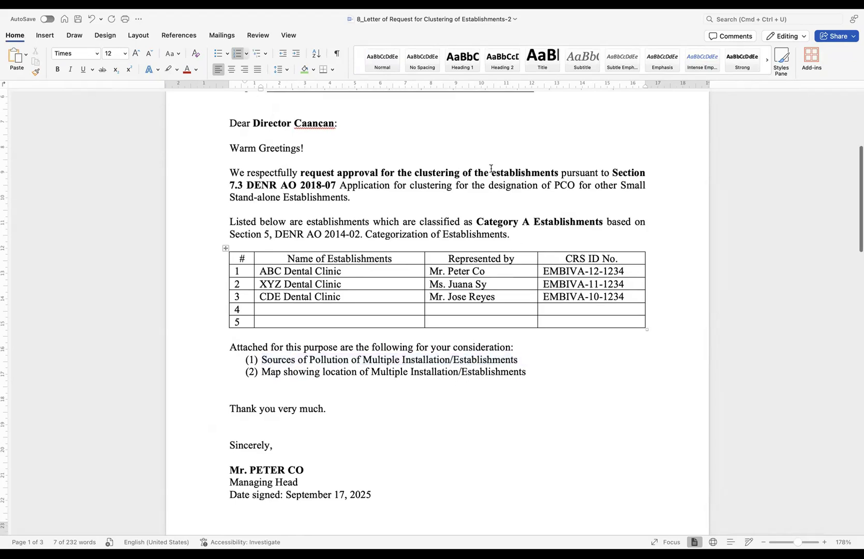
drag(478, 221, 528, 221)
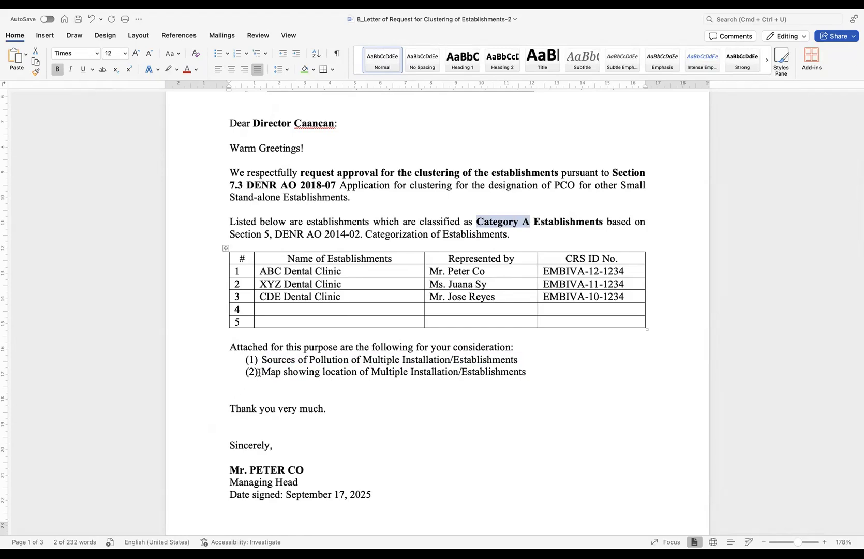
drag(261, 371, 346, 374)
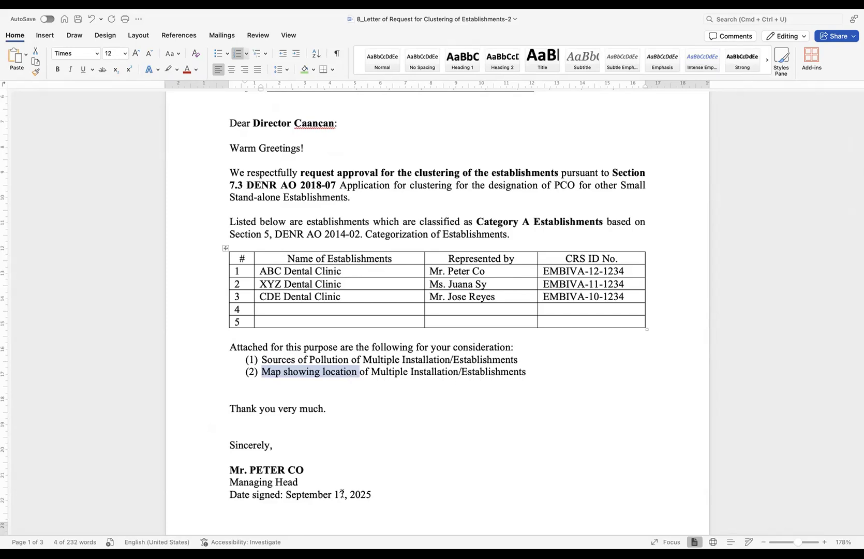
click(403, 453)
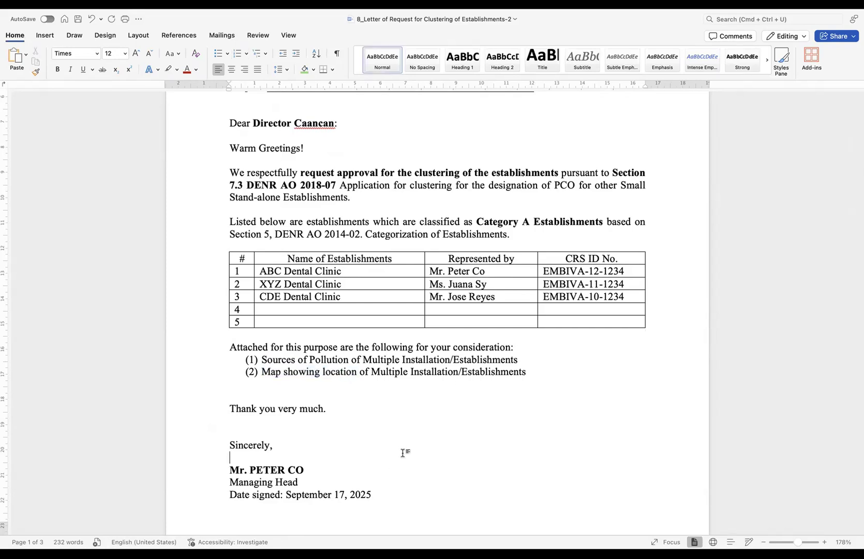
- Vertically centre the header row labels of the Sources of Pollution table with Align Center
scroll(304, 369, up, 3)
scroll(287, 361, down, 10)
scroll(286, 361, down, 2)
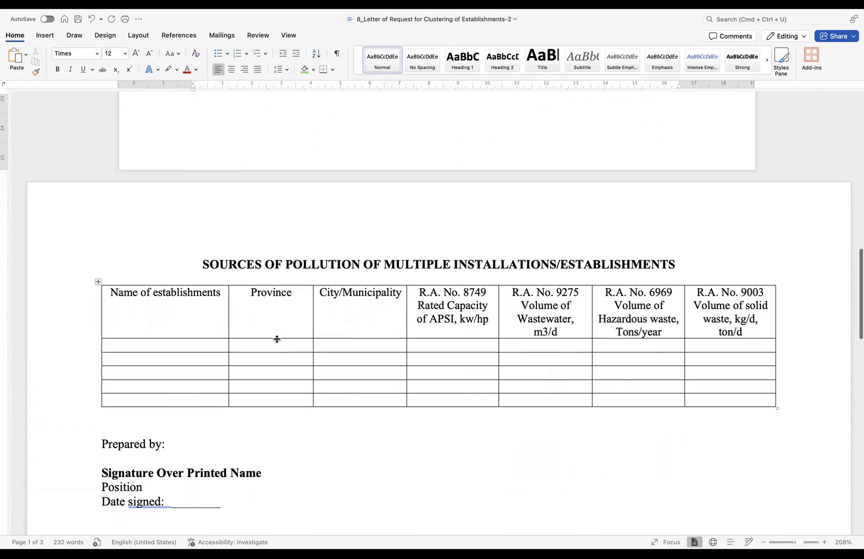
drag(124, 294, 715, 302)
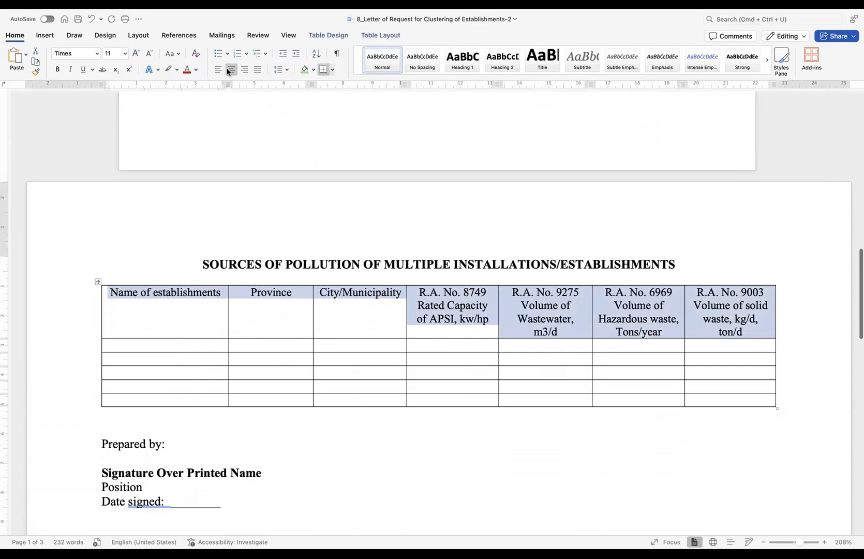
click(371, 35)
click(532, 61)
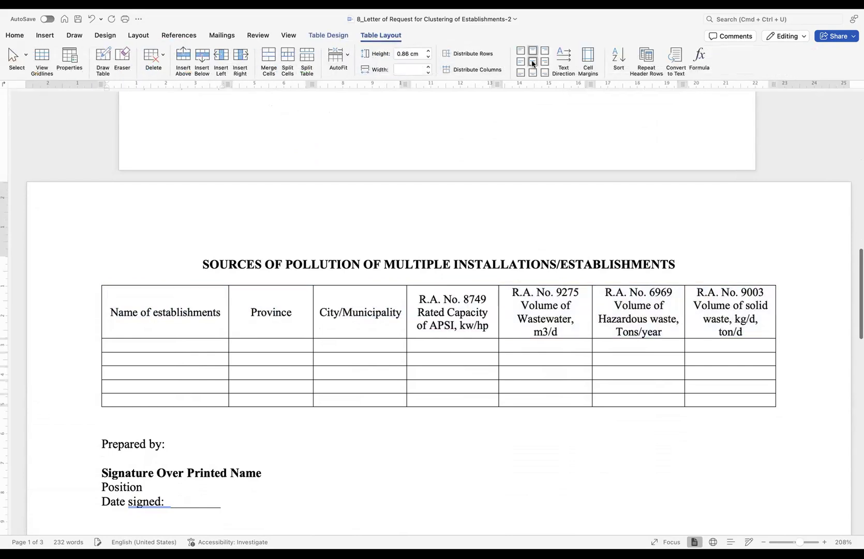
click(179, 347)
scroll(207, 339, up, 5)
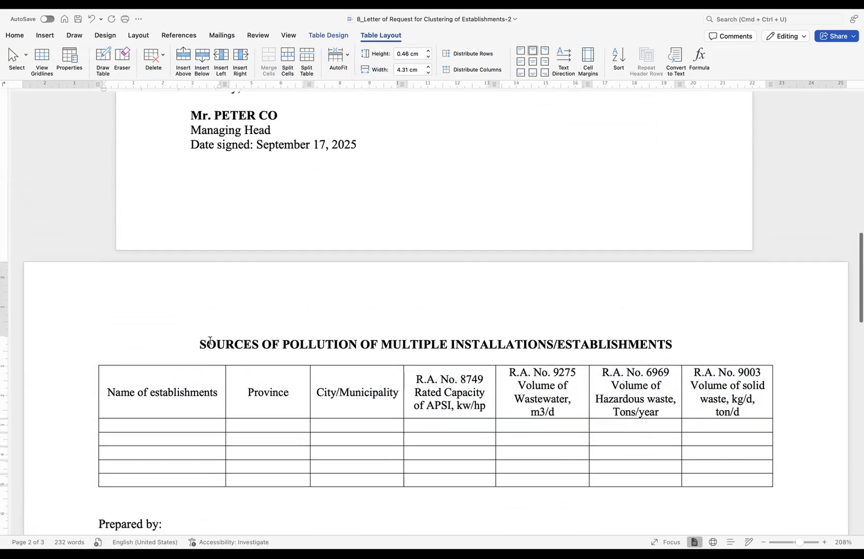
scroll(210, 340, up, 5)
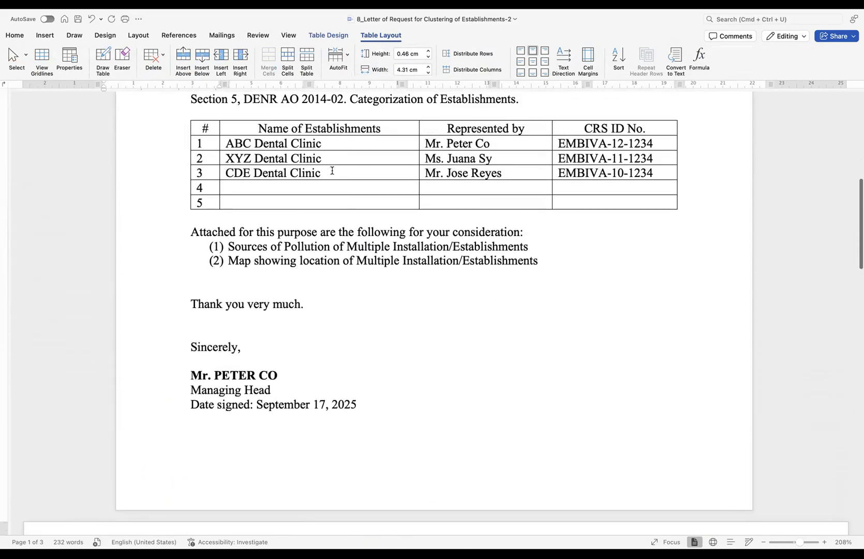
- Paste the three clinic names ABC, XYZ and CDE Dental Clinic into the pollution table
drag(332, 171, 268, 146)
key(super+c)
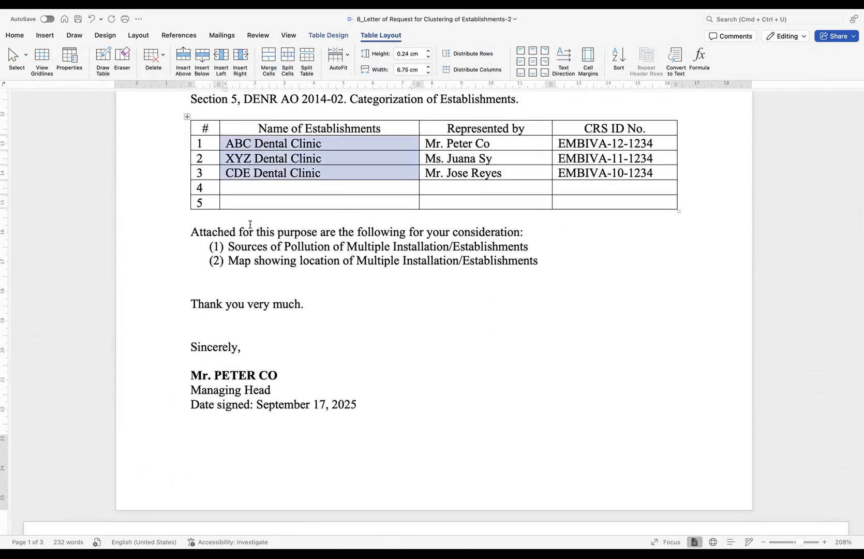
scroll(251, 226, down, 5)
scroll(250, 224, down, 5)
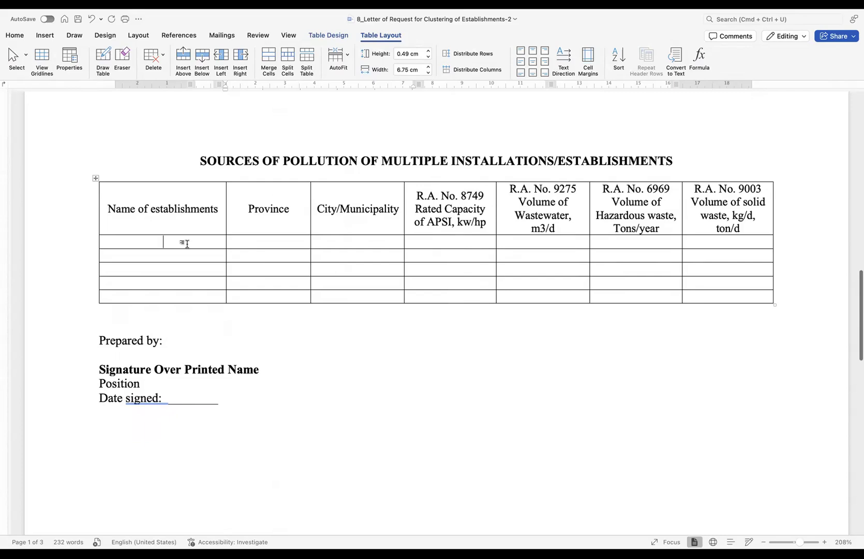
click(187, 244)
key(super+v)
click(214, 243)
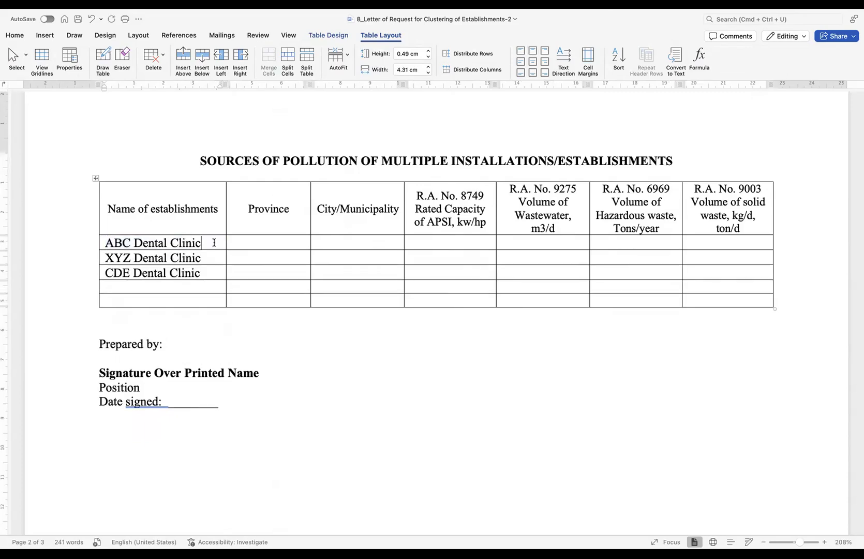
- Enter Batangas as the province for all three clinics
click(261, 242)
text(Batangas)
drag(293, 242, 246, 243)
key(cmd+c)
click(256, 261)
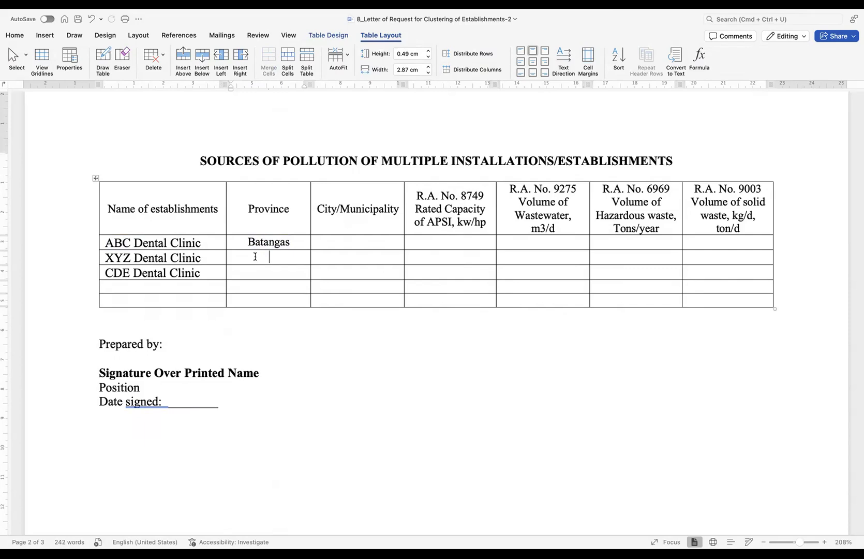
key(cmd+v)
click(259, 273)
key(cmd+v)
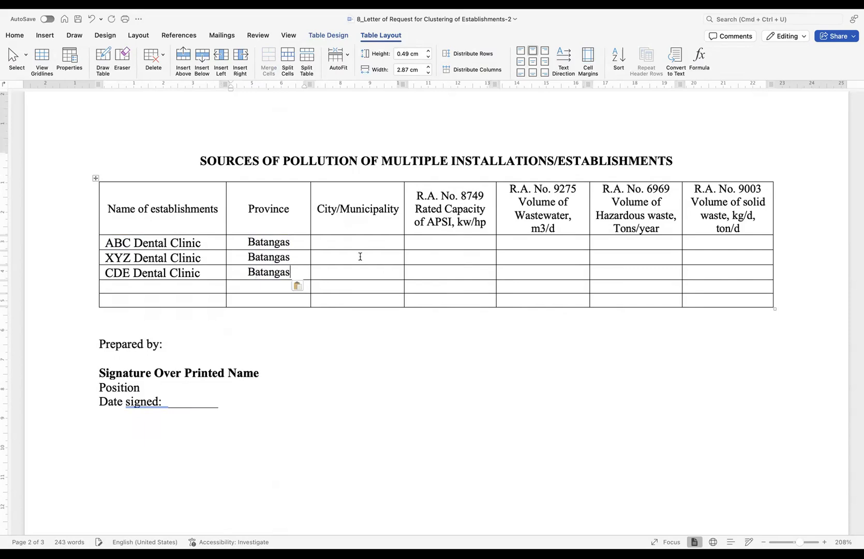
- Enter Lipa City as the city/municipality for all three clinics
click(356, 242)
text(Lipa City)
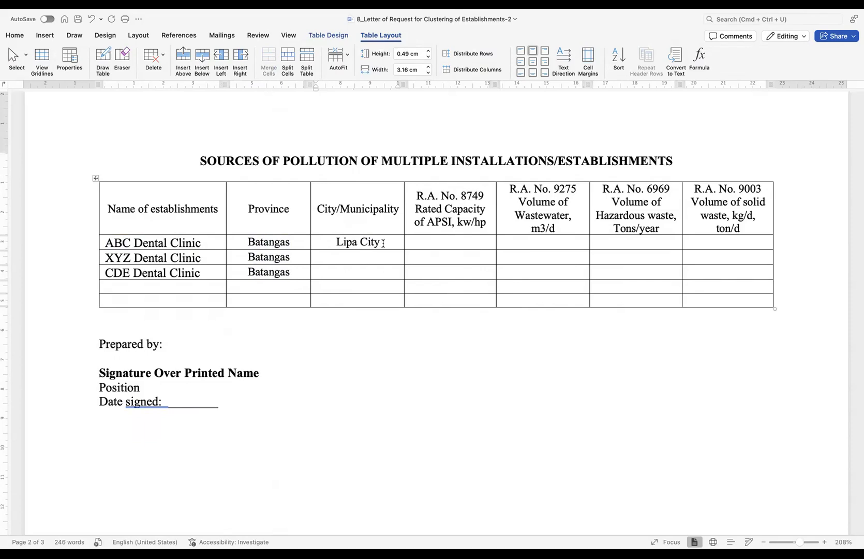
drag(383, 242, 338, 242)
click(346, 258)
key(cmd+v)
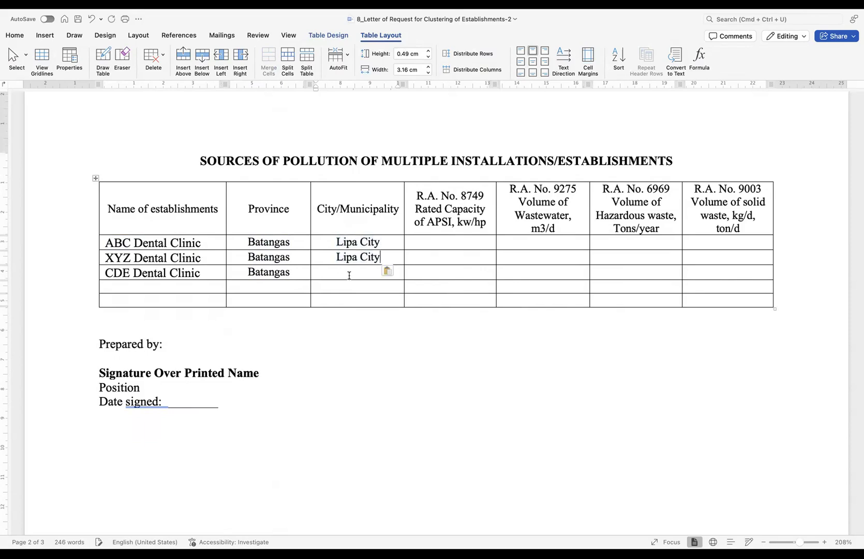
click(347, 273)
key(cmd+v)
click(347, 288)
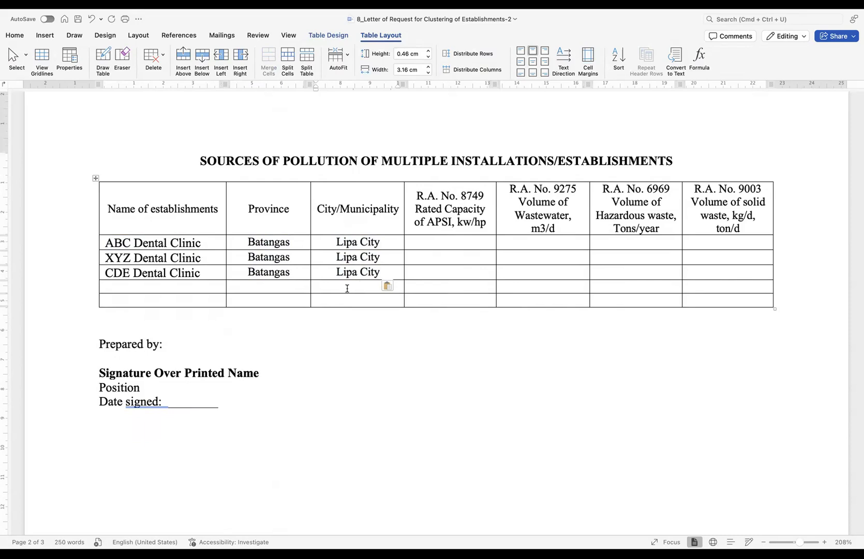
drag(415, 199, 718, 203)
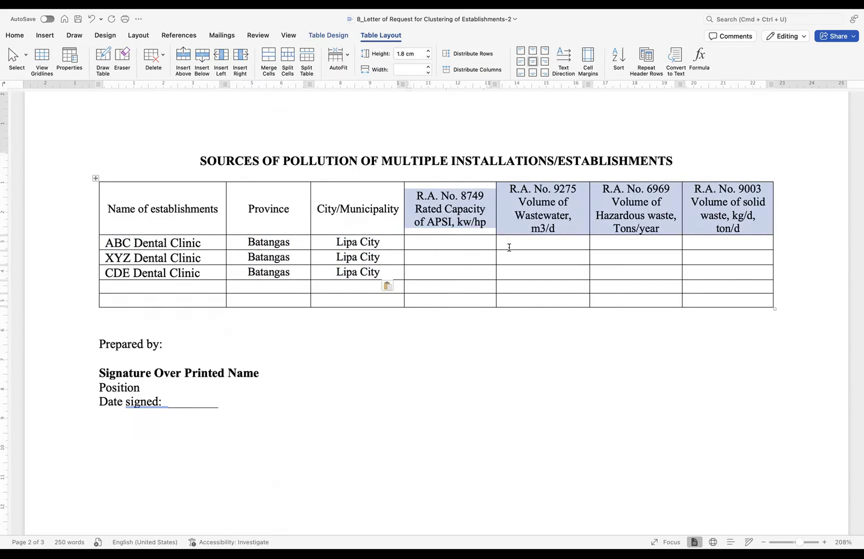
click(115, 319)
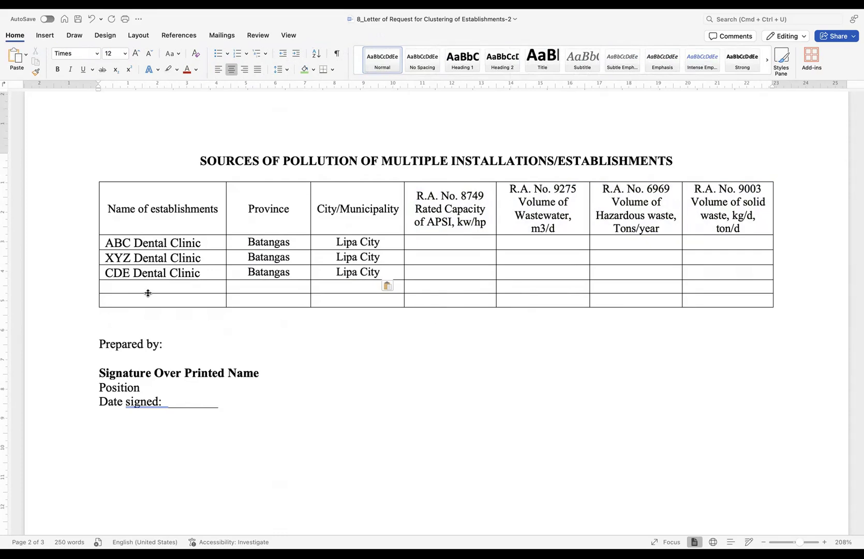
- Enter generator sets of 100kW, 200kW and 150kW in the R.A. No. 8749 column for ABC, XYZ and CDE
scroll(443, 228, down, 1)
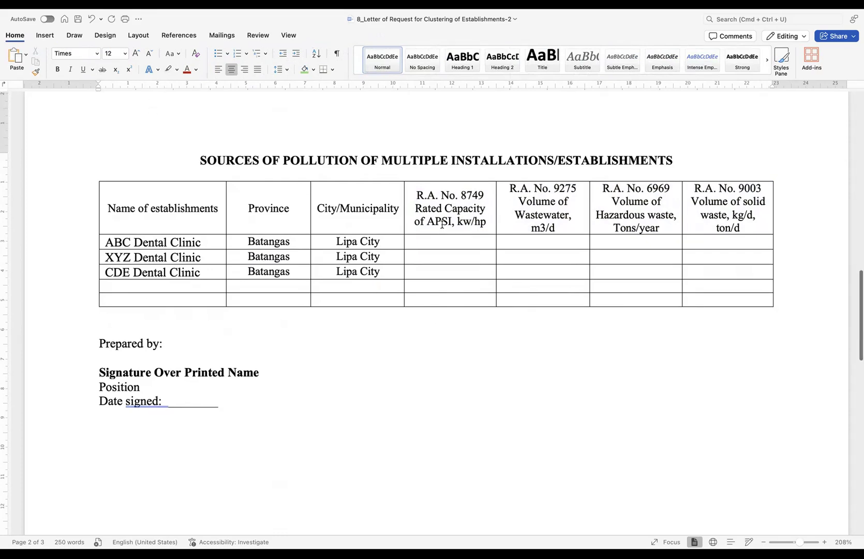
scroll(436, 240, left, 1)
scroll(462, 226, down, 1)
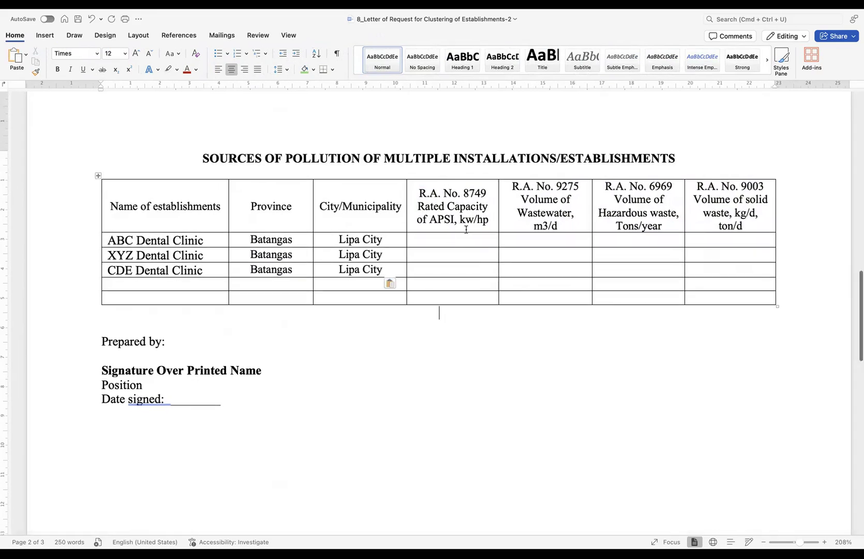
click(445, 240)
text(G)
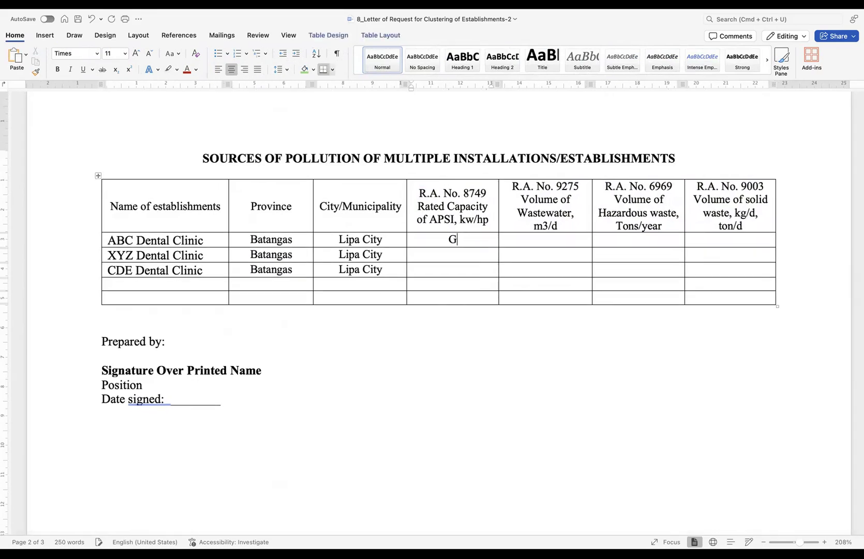
text(enerator set,)
key(BackSpace)
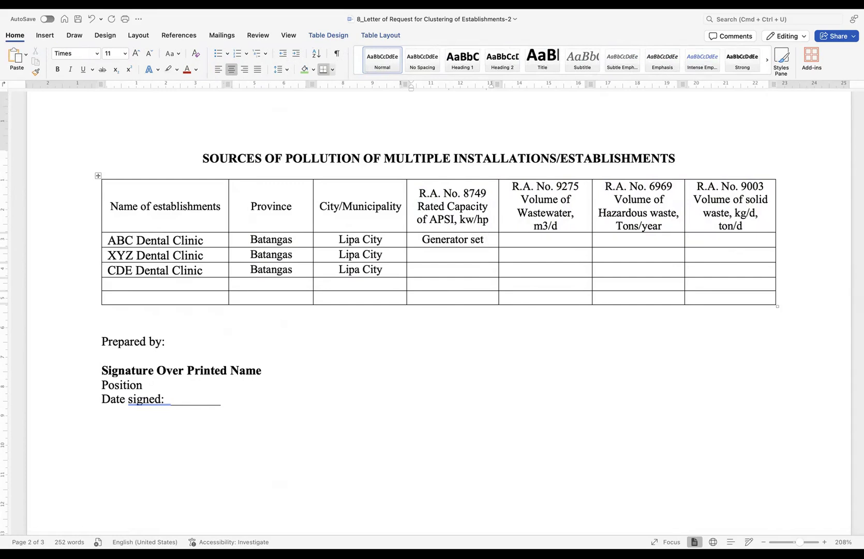
text(10)
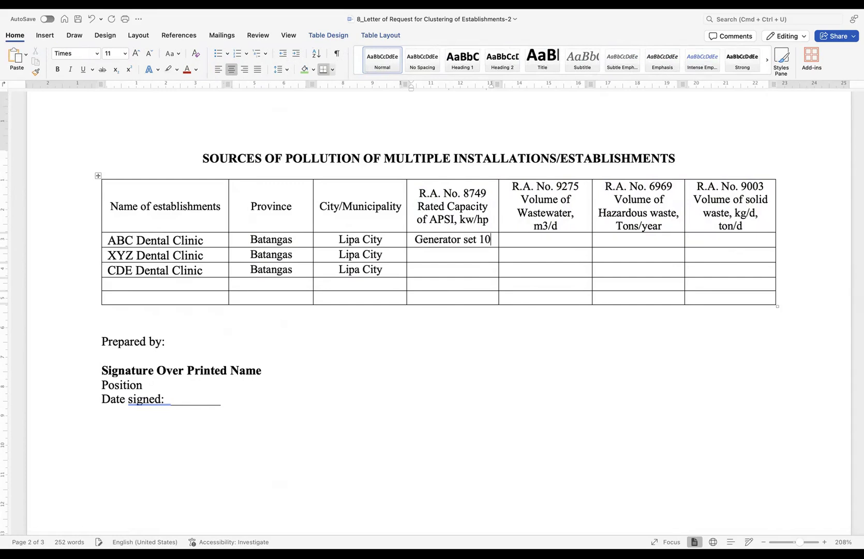
text(0kW)
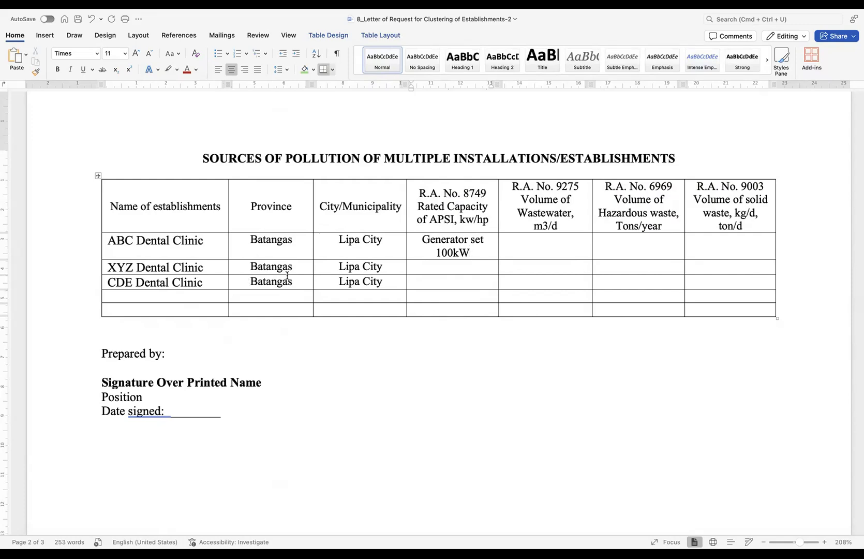
click(462, 269)
text(Generator Set, 200kW)
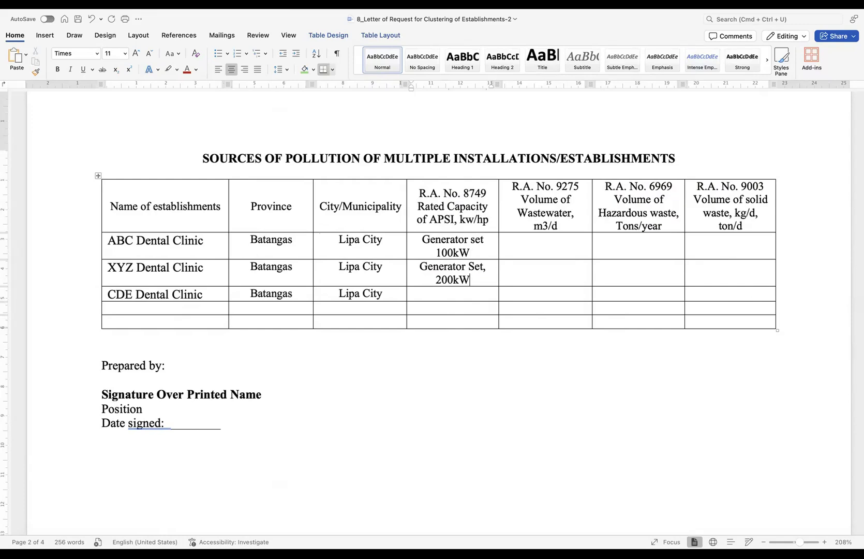
click(454, 294)
text(Generator S)
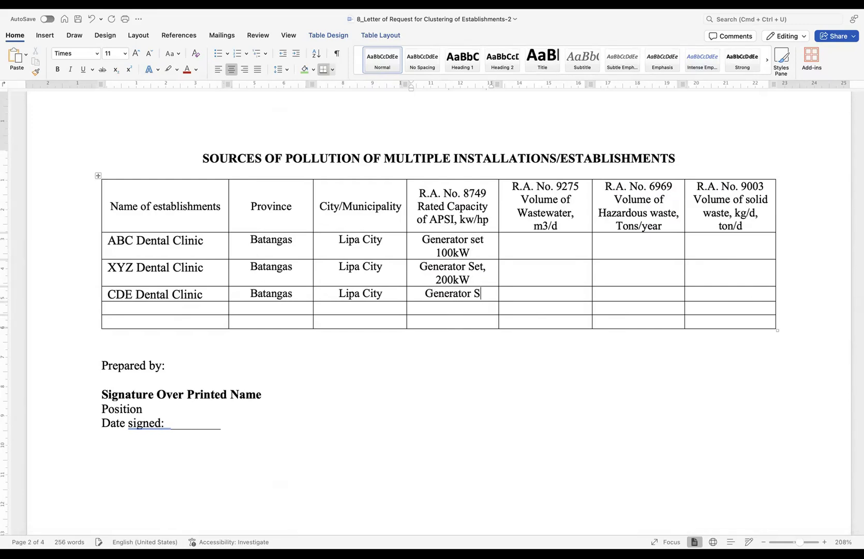
text(et, 150kW)
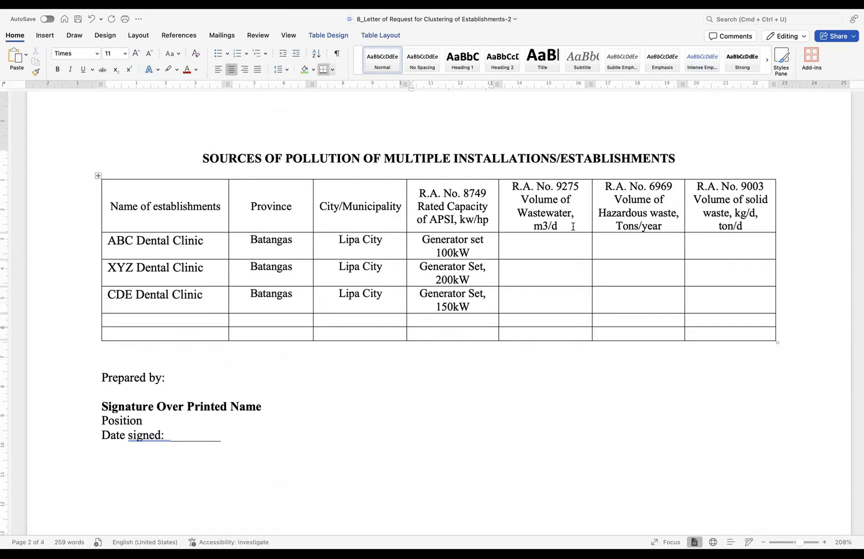
- Enter 10 m3/d, 2 m3/d and 1 m3/d in the ABC, XYZ and CDE R.A. 9275 wastewater cells
click(536, 247)
text(10 m3/d)
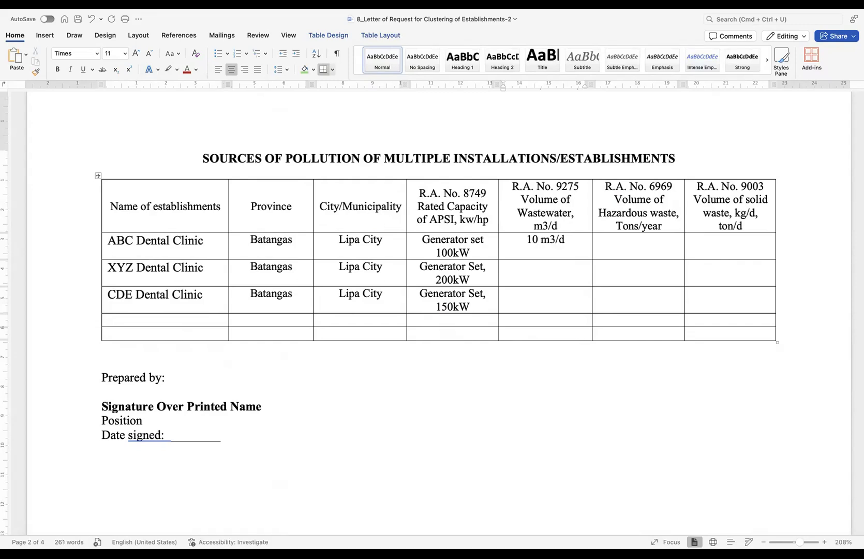
click(534, 274)
text(2 m3/d)
click(536, 298)
text(1 m3/d)
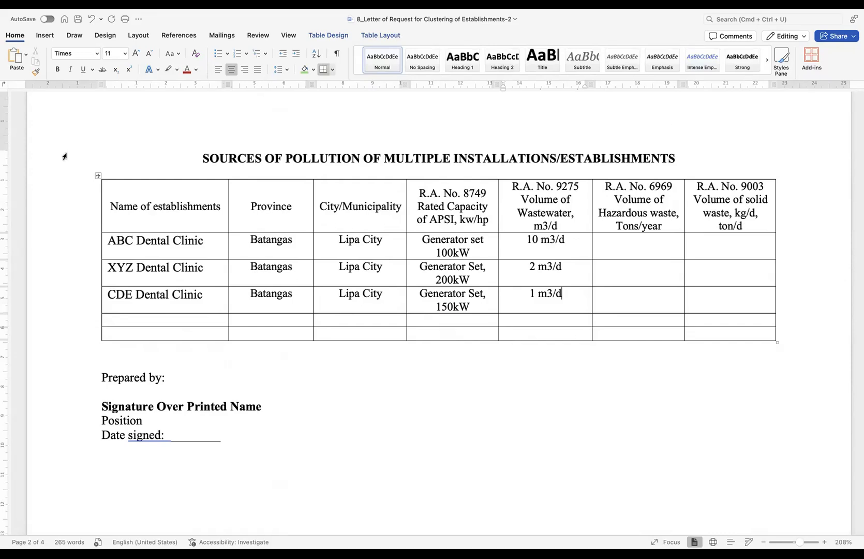
drag(664, 225, 608, 213)
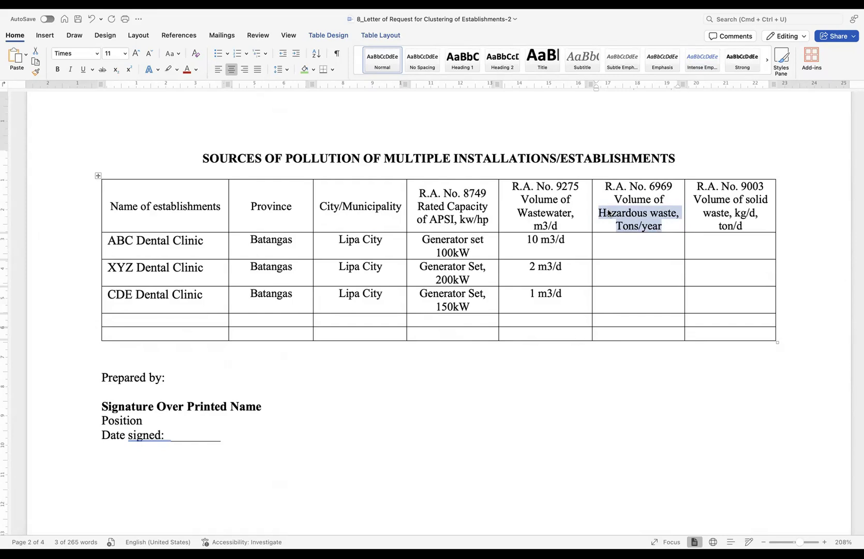
- Enter hazardous waste of 0.1, 0.2 and 0.3 ton/year for the ABC, XYZ and CDE clinics
click(631, 247)
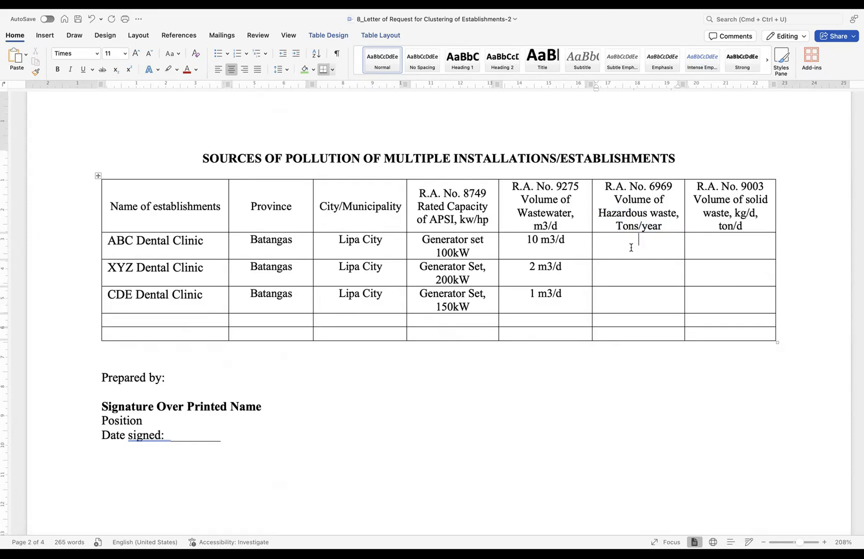
text(0.1 ton/year)
click(628, 278)
text(0.2 ton/year)
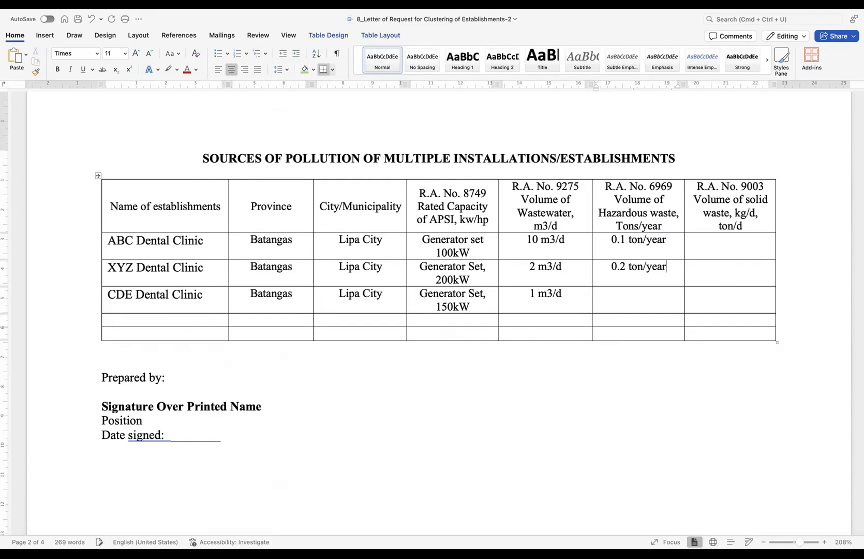
scroll(608, 300, up, 1)
scroll(154, 312, down, 1)
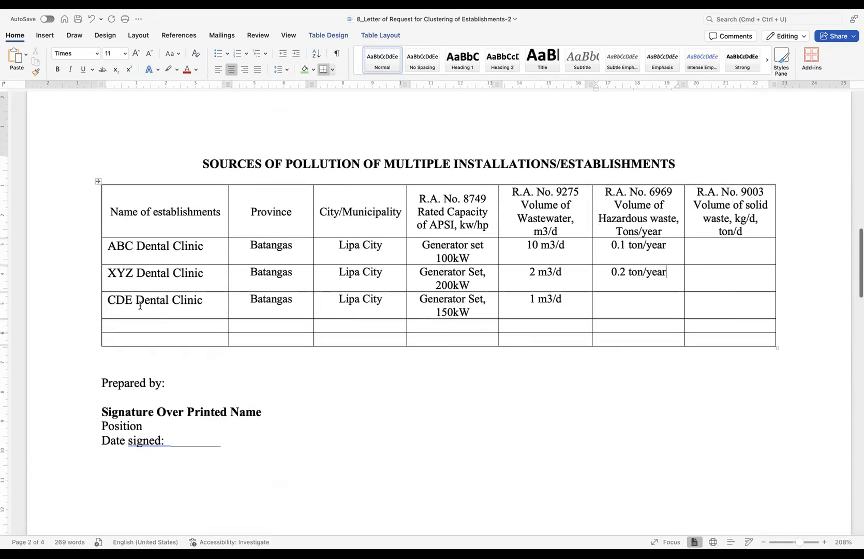
click(638, 302)
text(0.3 ton/year)
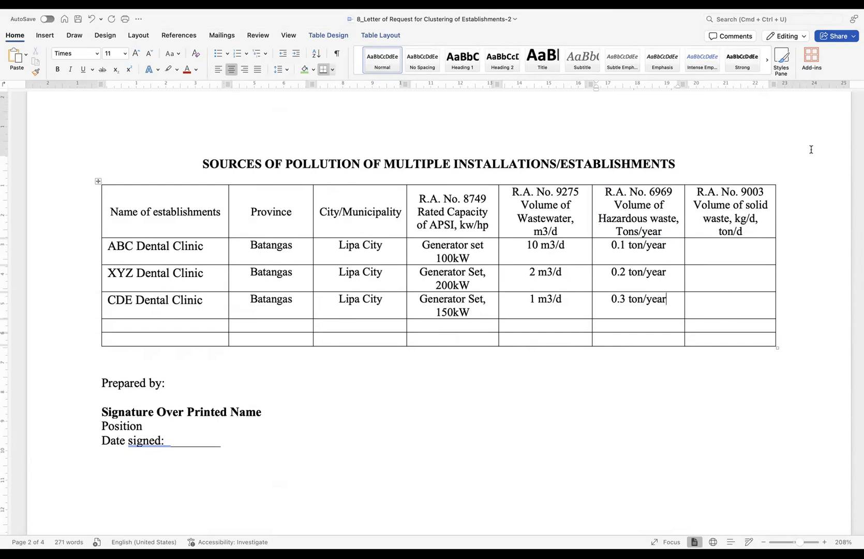
- Enter solid waste of 15 kg/d, 20 kg/d and 30 kg/d in the R.A. 9003 column
click(721, 251)
text(15 )
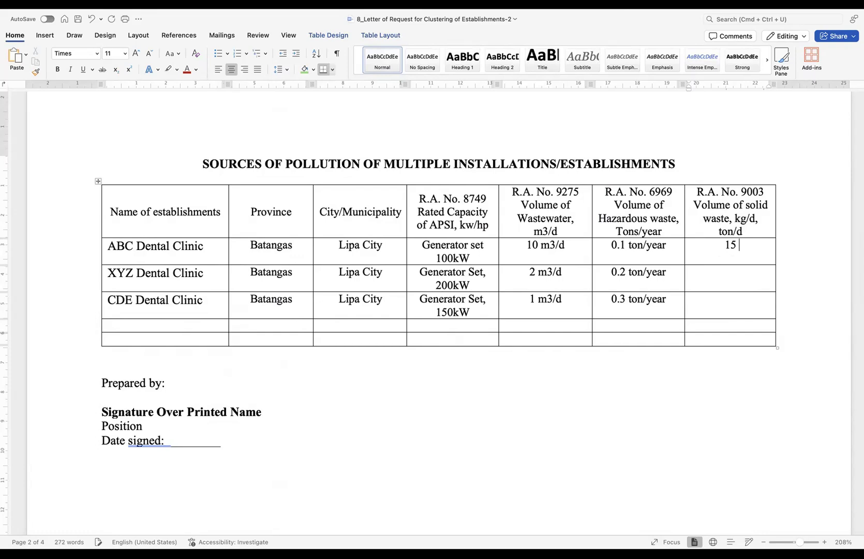
text(kg/d)
click(703, 280)
text(20 kg.)
key(BackSpace)
text(/d)
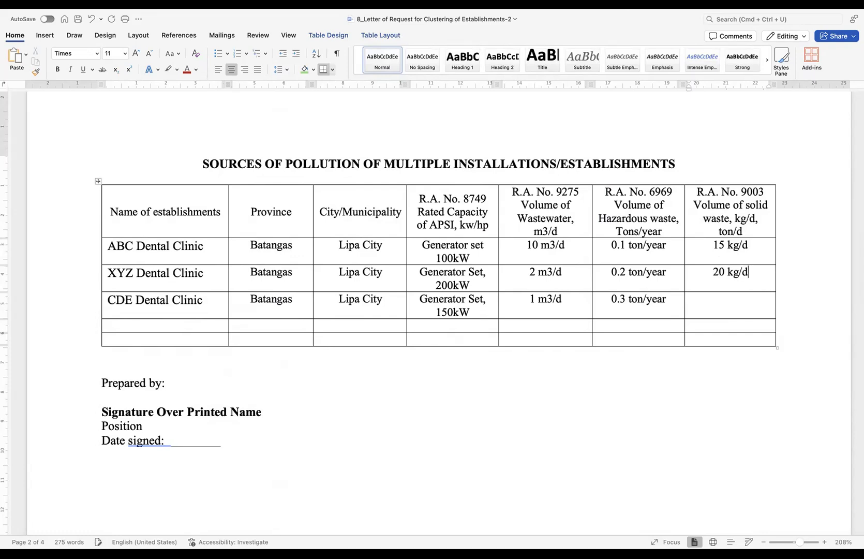
click(738, 307)
text(30 kg/d)
drag(416, 198, 697, 213)
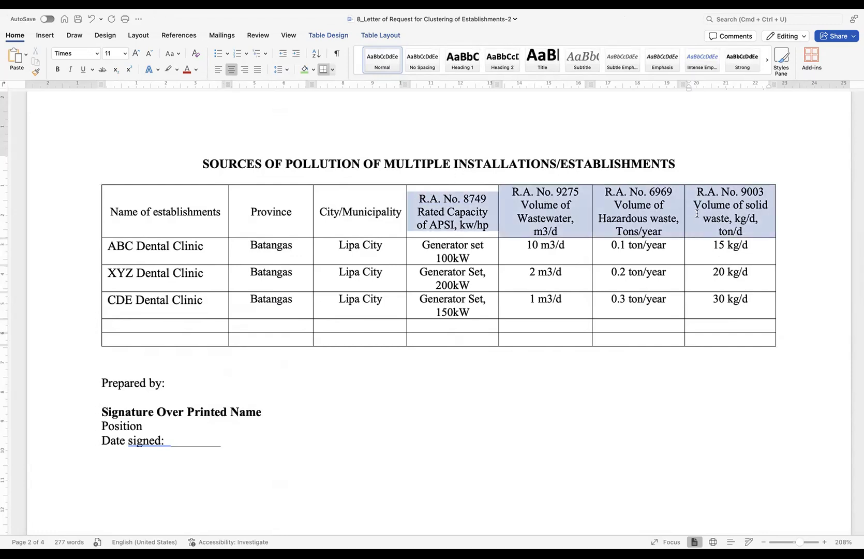
click(114, 354)
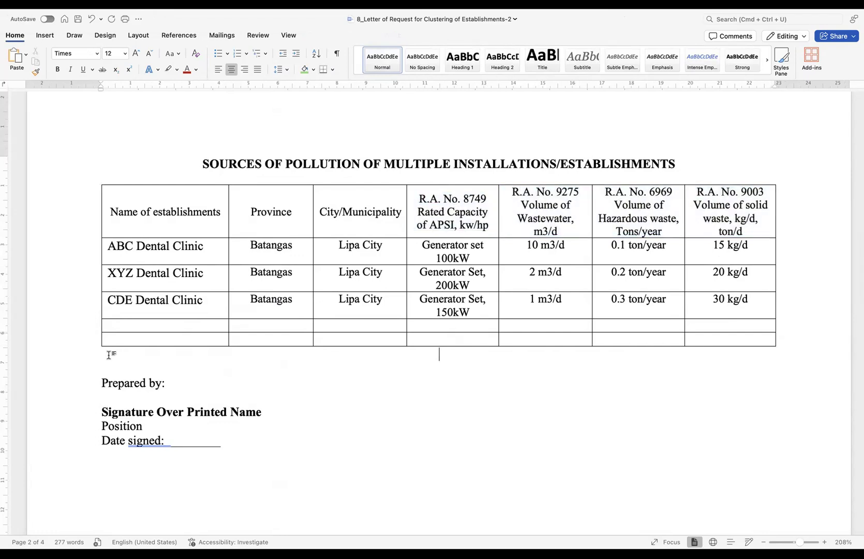
- Below the table, add a justified reference line citing Section 5 of DENR AO 2014-02: Categorization of establishments
click(257, 69)
text(Referenc)
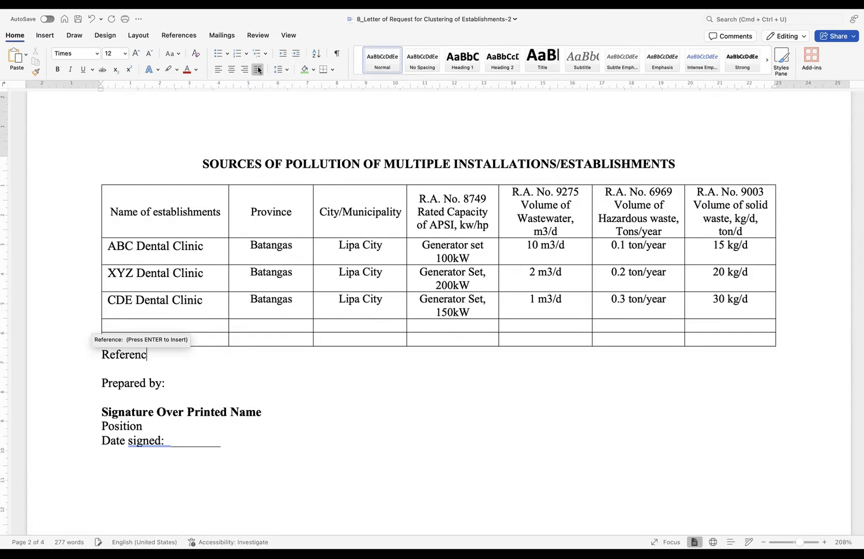
key(Return)
text(Sectio)
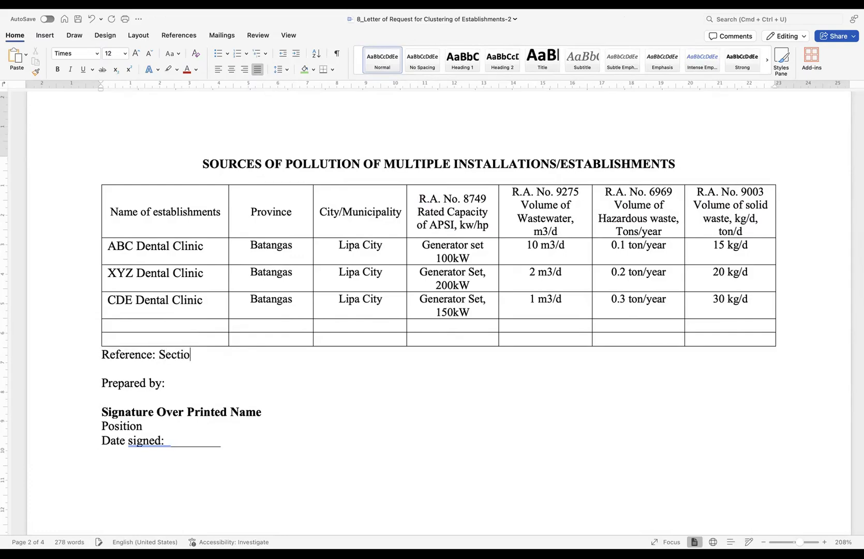
text(n 5 DENR AO 201)
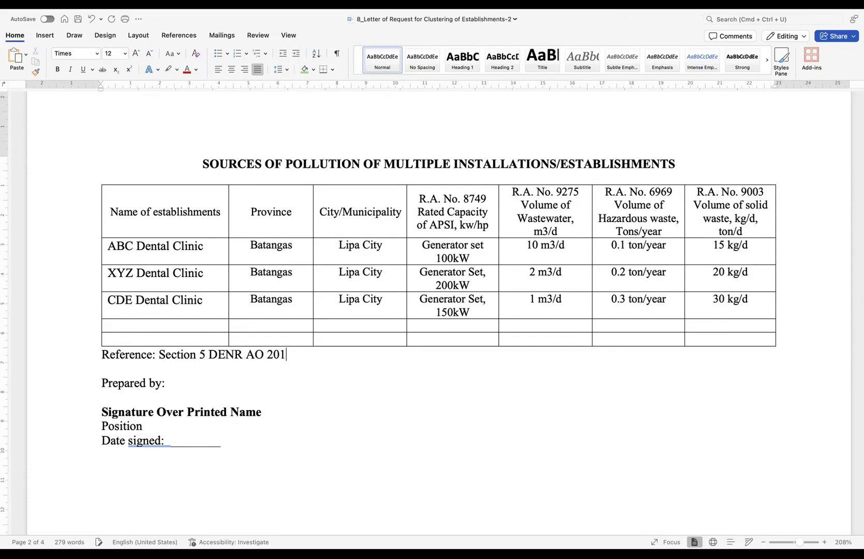
text(4-02: Categori)
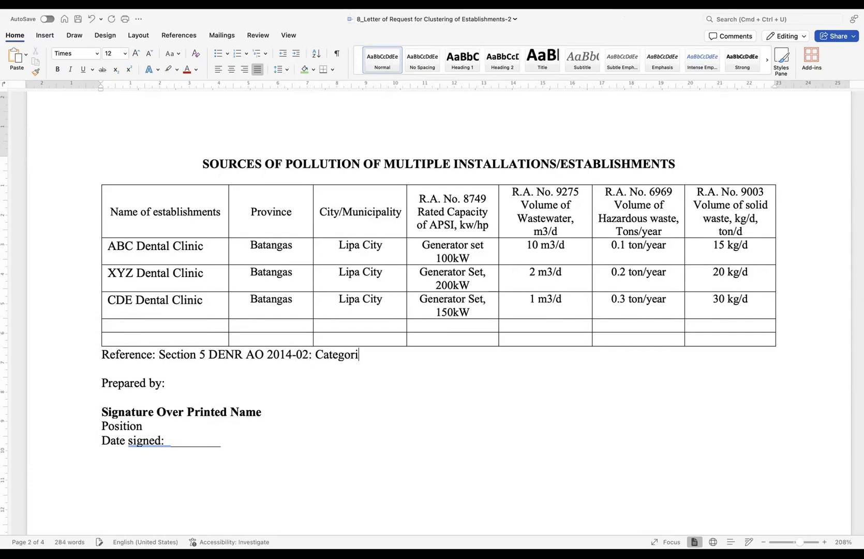
text(zation of e)
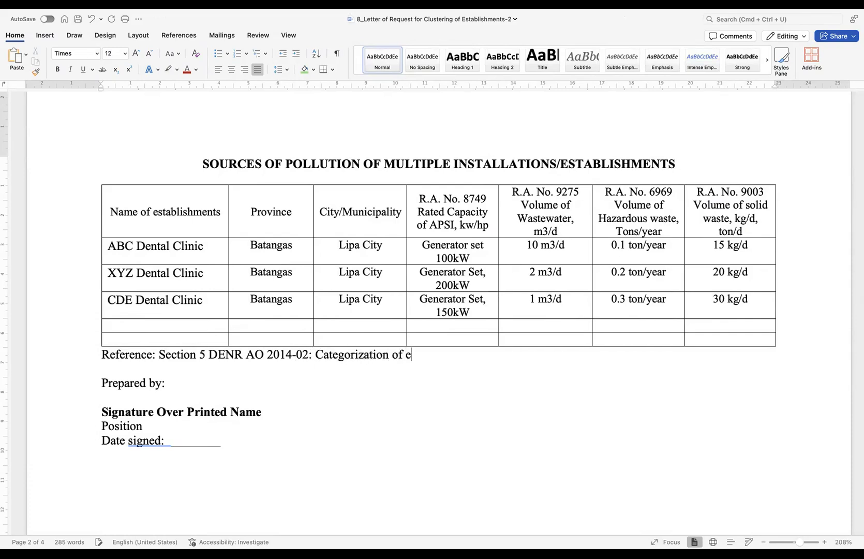
text(stablishments)
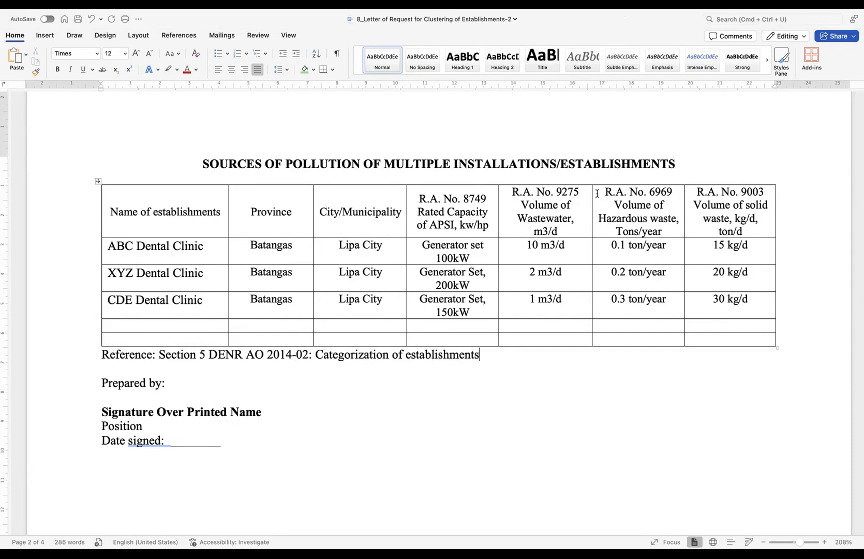
drag(110, 246, 198, 309)
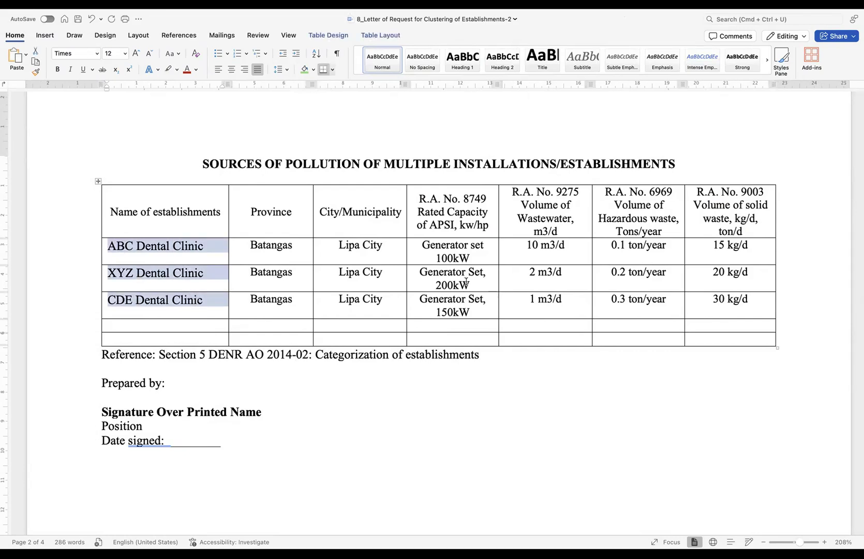
- Replace the name and position placeholders with the signatory's name in capitals and 'Managing Head'
drag(276, 411, 96, 411)
key(Caps_Lock)
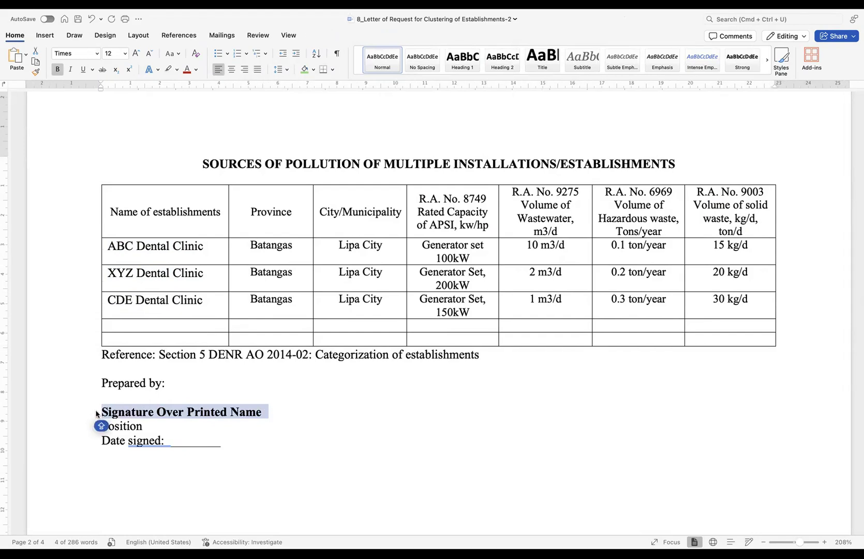
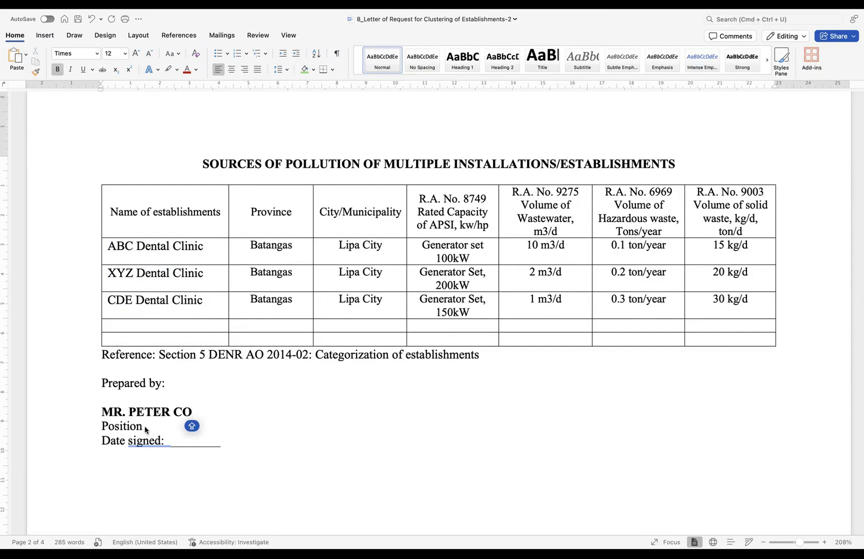
drag(145, 425, 95, 425)
key(Caps_Lock)
text(Maan)
key(BackSpace)
key(BackSpace)
text(naging Head)
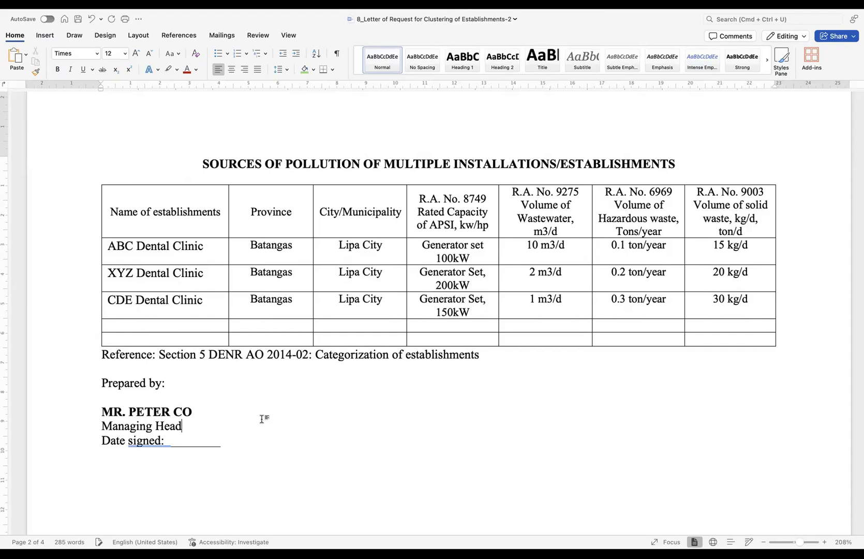
- Fill in the signing date as September 17, 2025
double_click(226, 444)
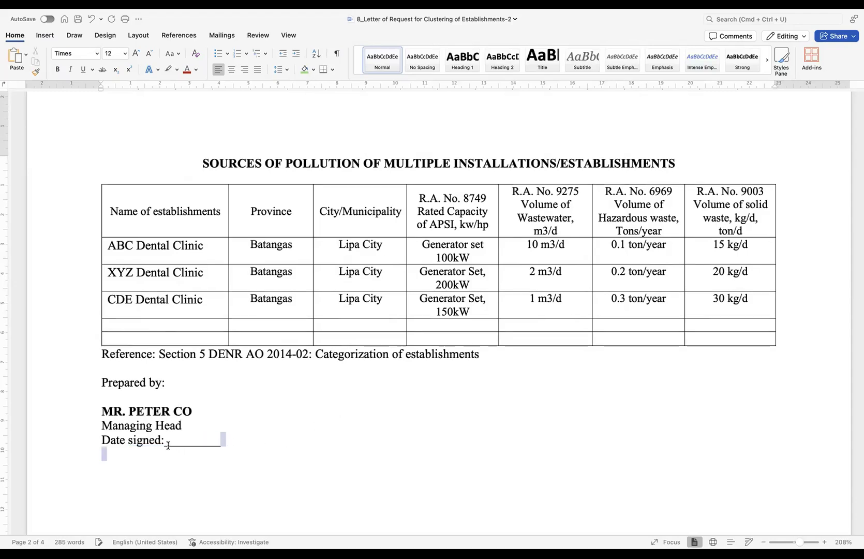
drag(169, 444, 222, 444)
text(Seote)
text(n)
key(BackSpace)
key(BackSpace)
key(BackSpace)
key(BackSpace)
text(ptmerb)
key(BackSpace)
key(BackSpace)
key(BackSpace)
key(BackSpace)
key(BackSpace)
text(ember 17)
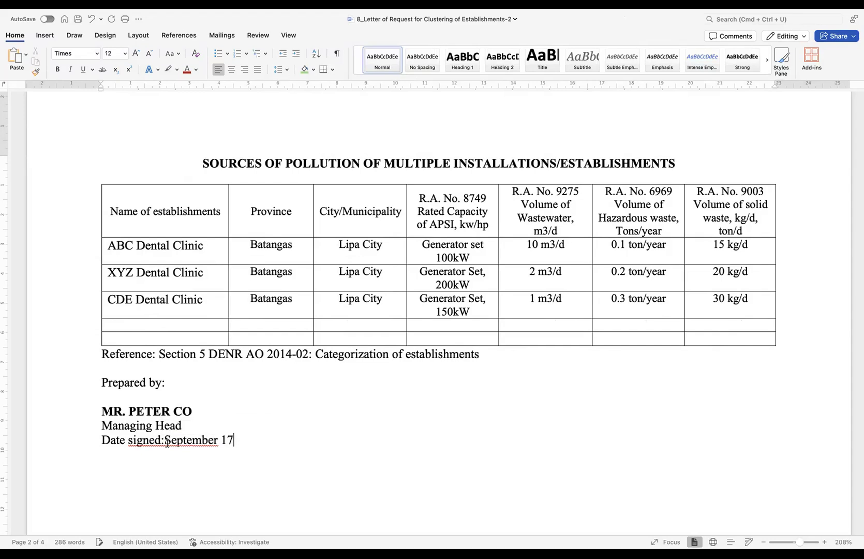
text(, 2025)
click(166, 440)
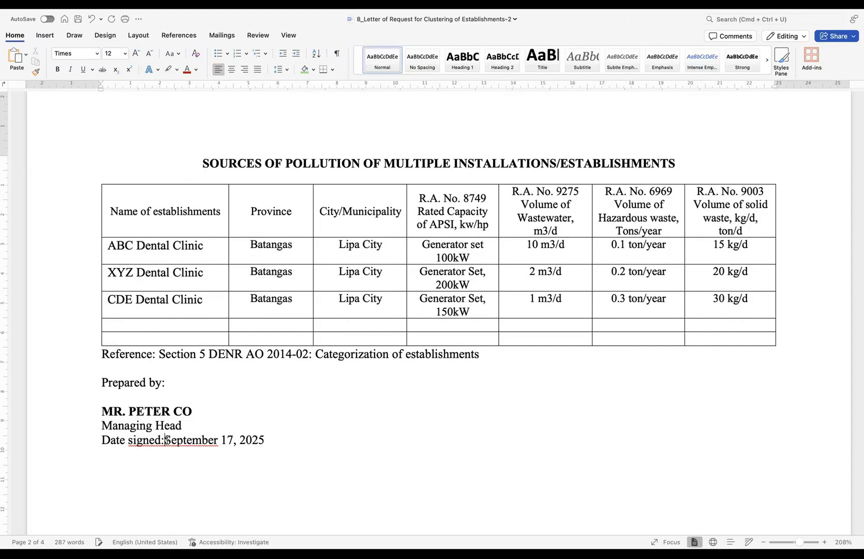
- Review the Sources of Pollution and Map attachment items, then scroll down to the Annex B map page
scroll(298, 454, up, 10)
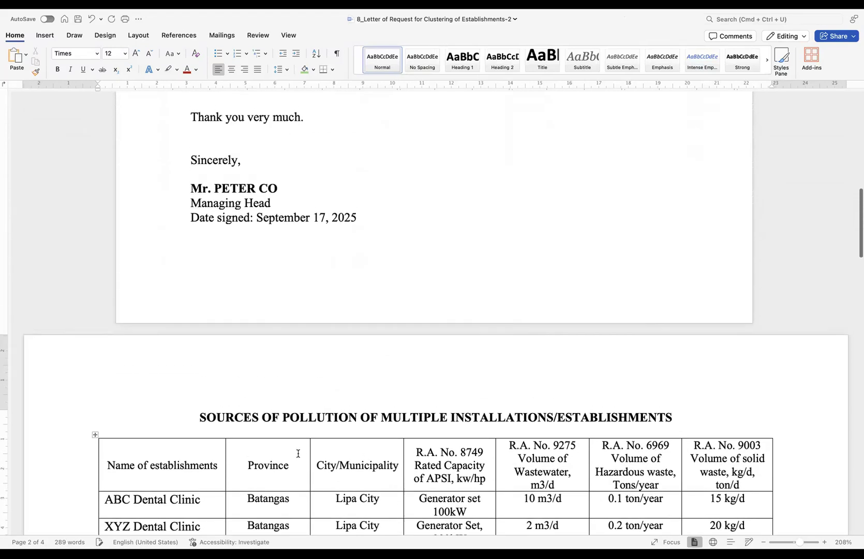
drag(228, 311, 486, 309)
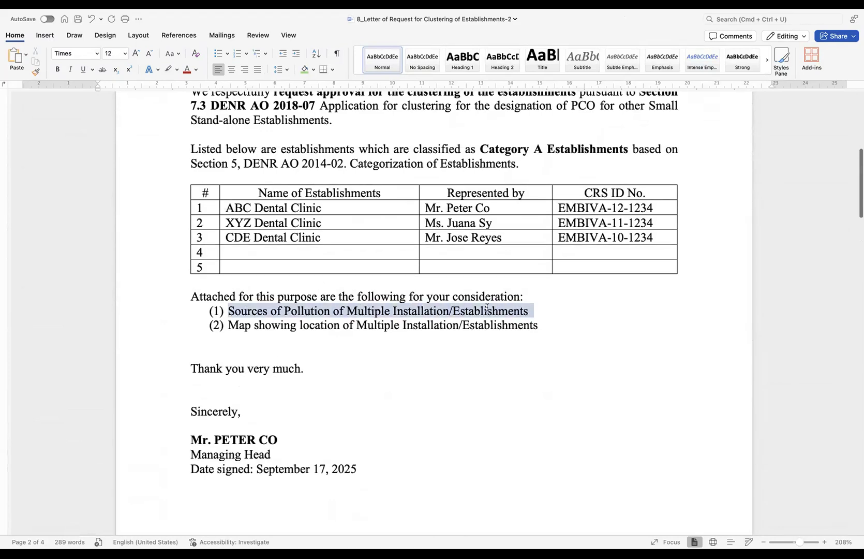
click(424, 331)
drag(228, 324, 495, 326)
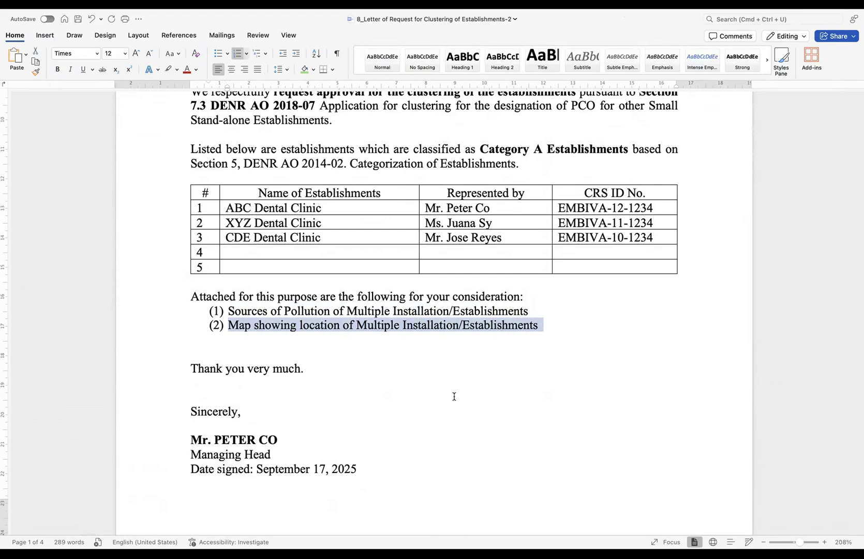
scroll(454, 396, down, 20)
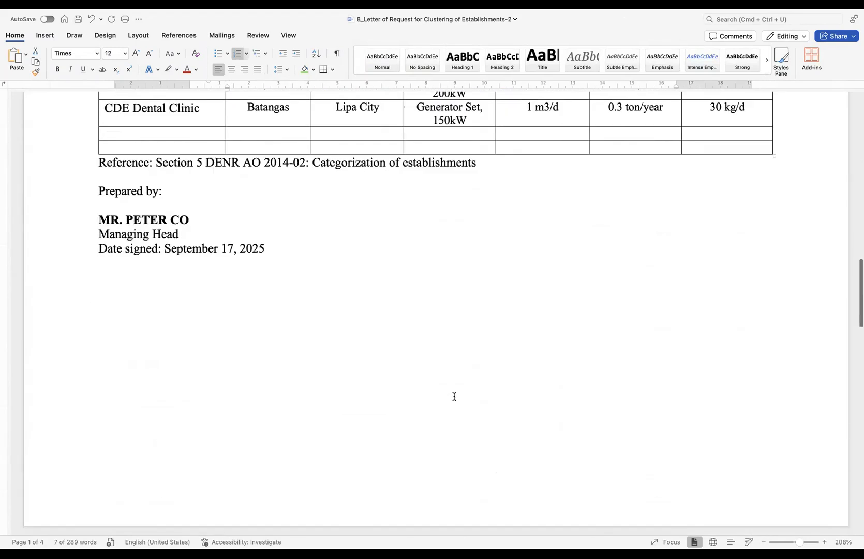
scroll(455, 396, down, 3)
scroll(454, 397, down, 2)
scroll(454, 398, down, 4)
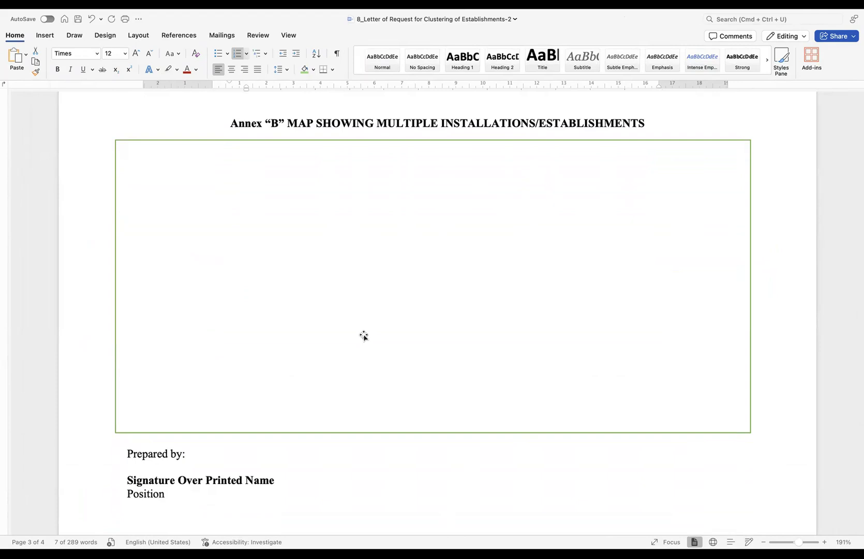
scroll(363, 336, down, 1)
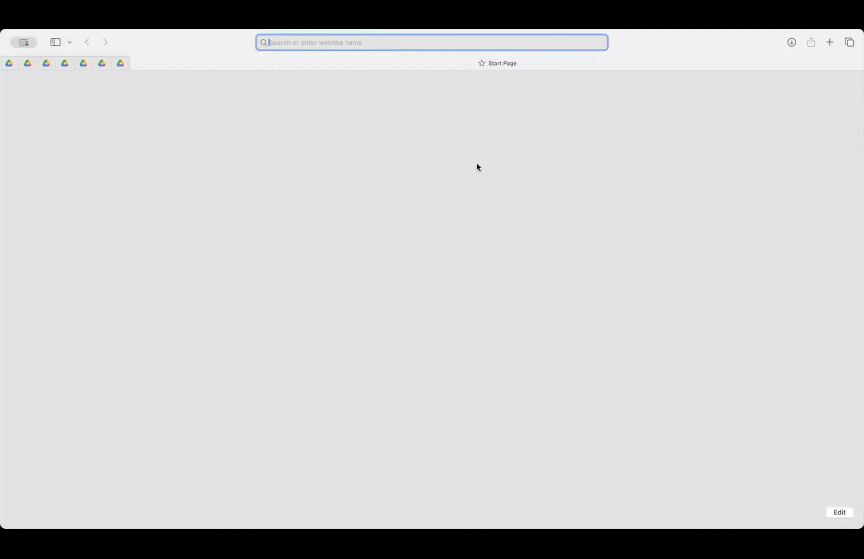
- Search 'google map', open Google Maps and position the satellite view over Lipa City
text(google)
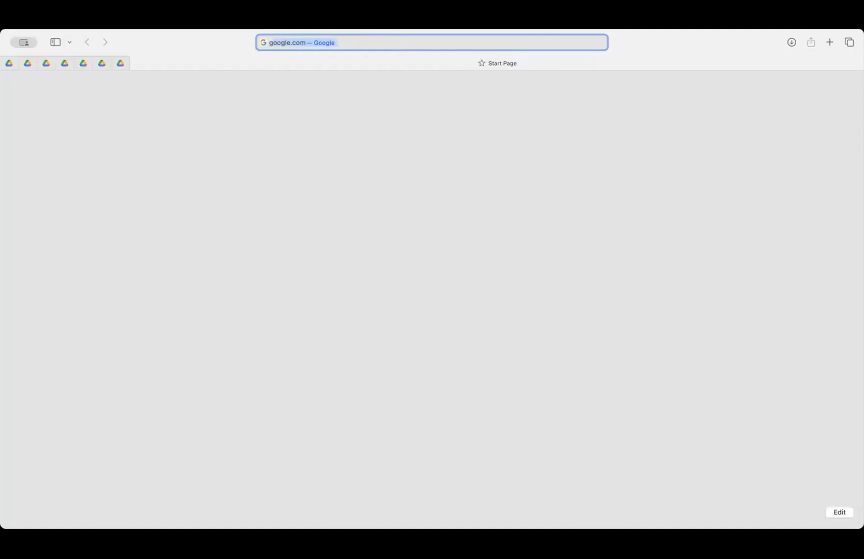
text( map)
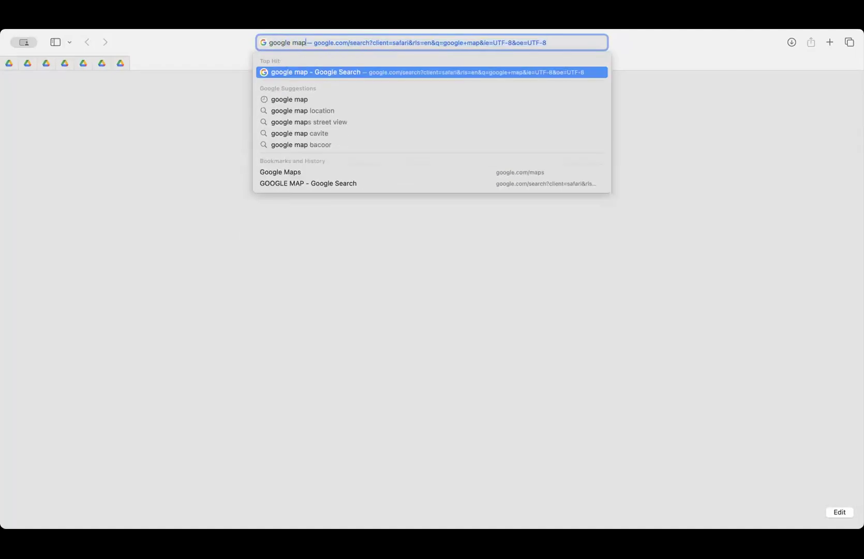
key(Return)
click(155, 183)
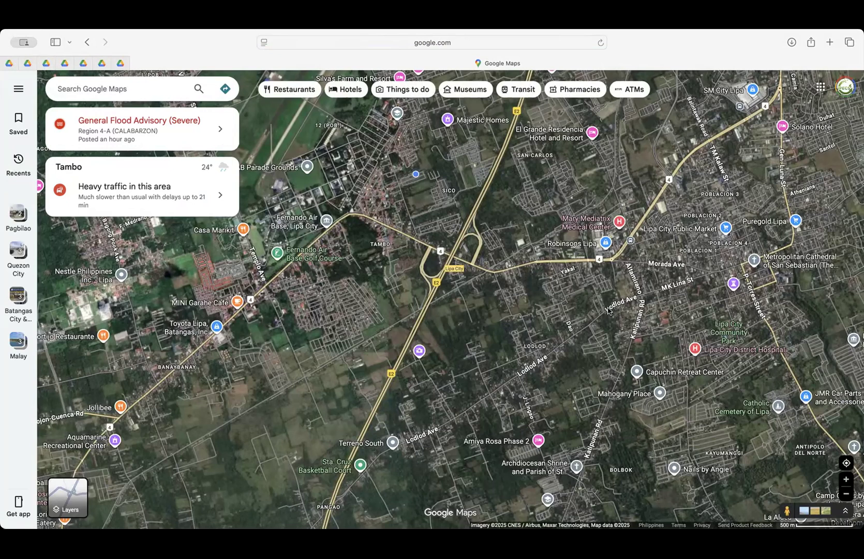
drag(489, 341, 428, 357)
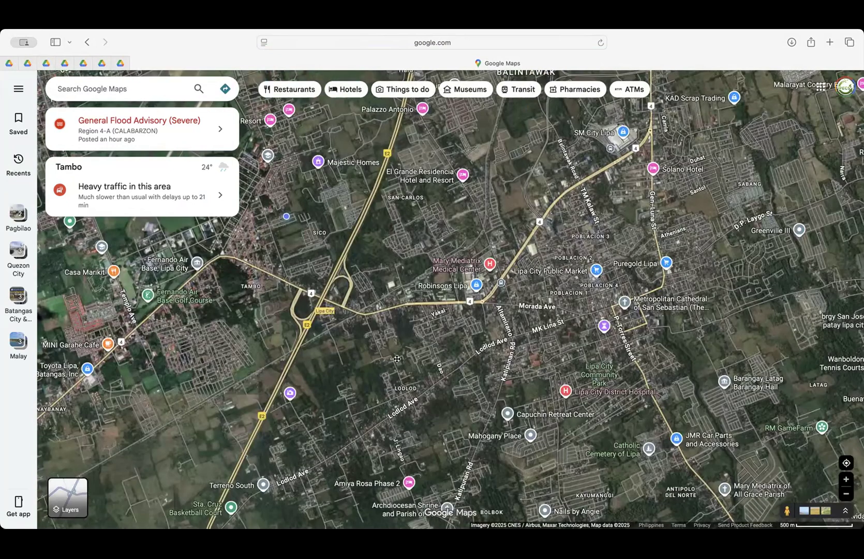
scroll(482, 309, right, 3)
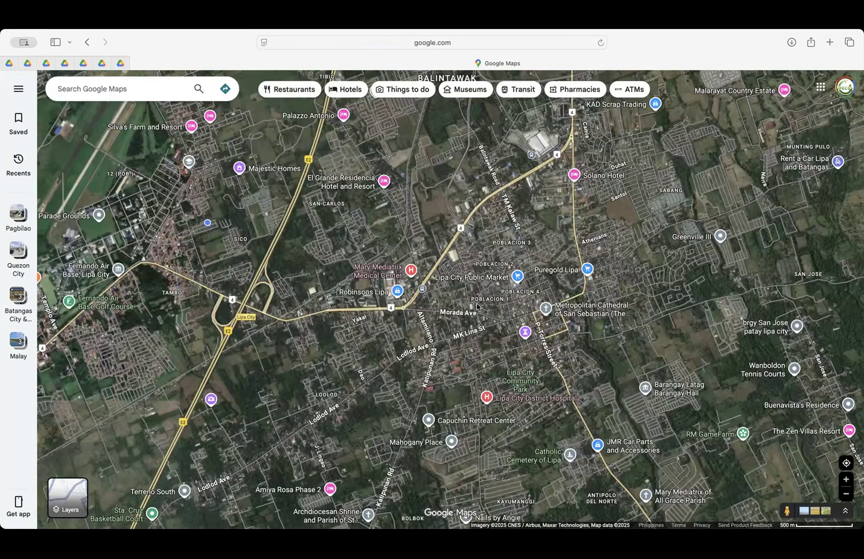
scroll(482, 307, up, 3)
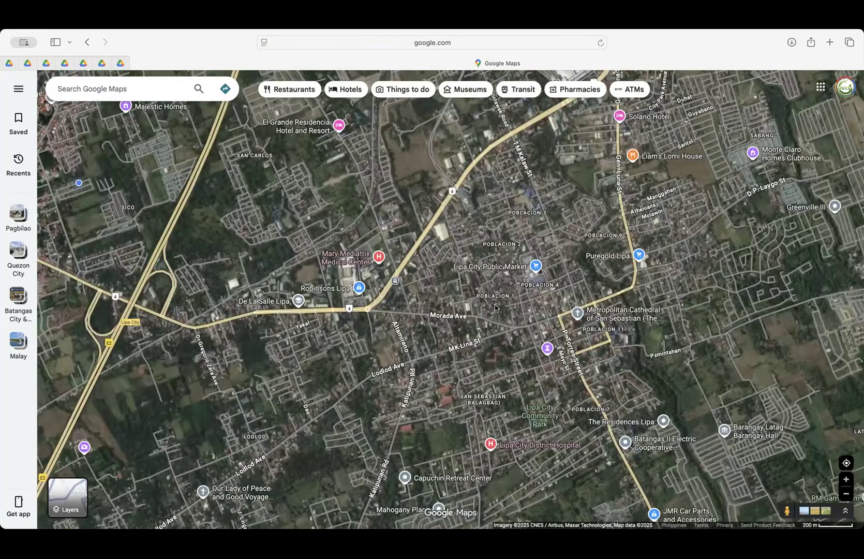
scroll(494, 307, down, 3)
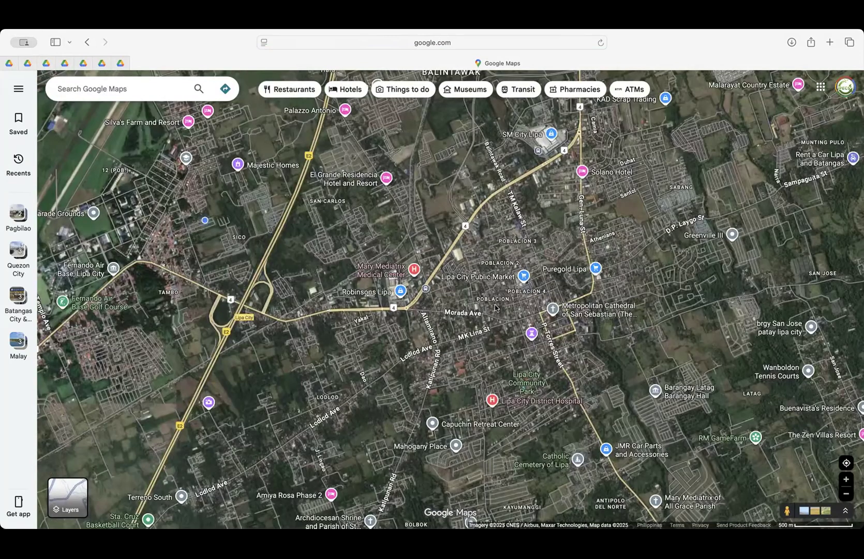
scroll(495, 307, down, 2)
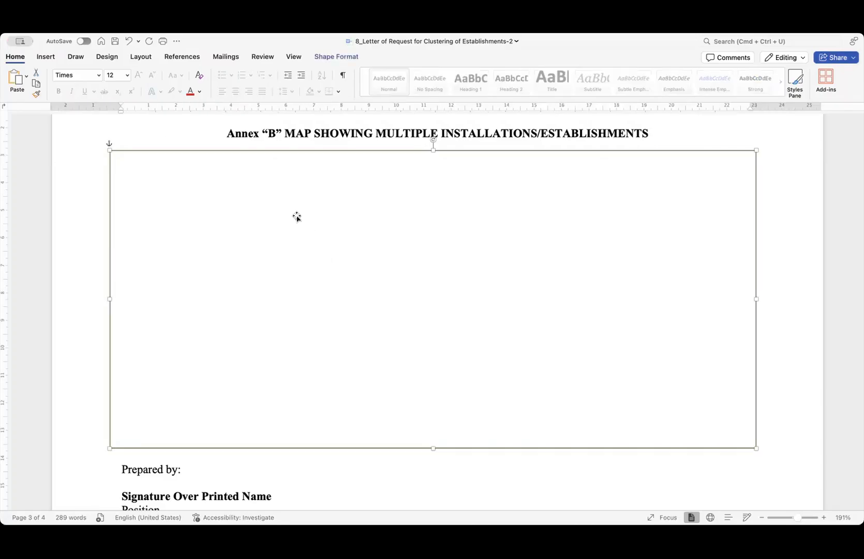
- Paste the copied Lipa City satellite map inside the Annex B frame
right_click(297, 217)
click(321, 263)
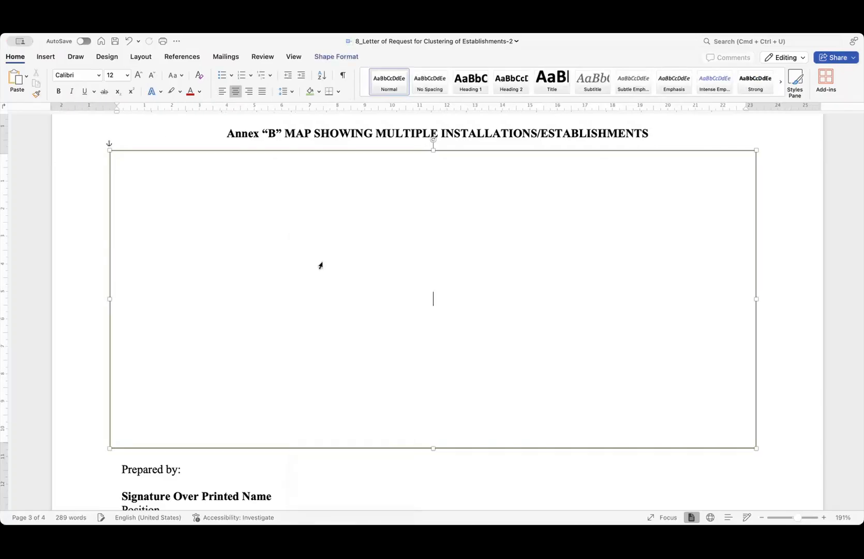
key(super+v)
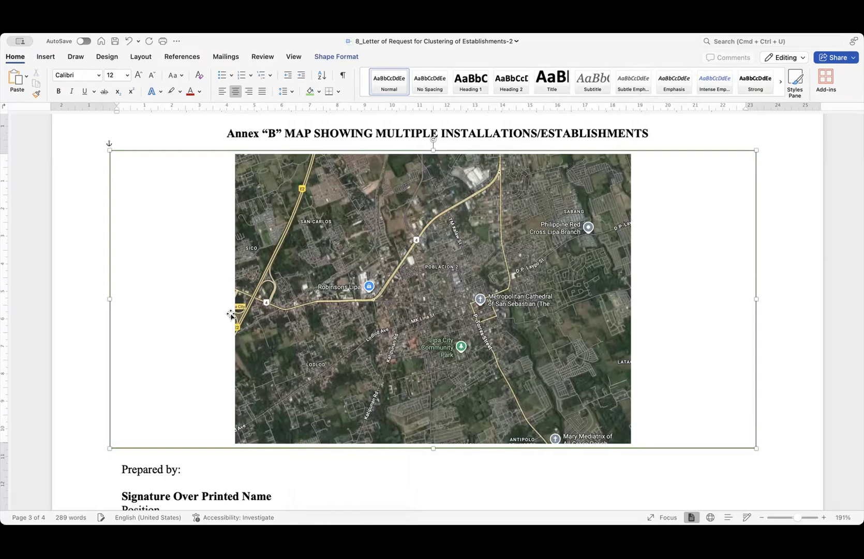
click(233, 299)
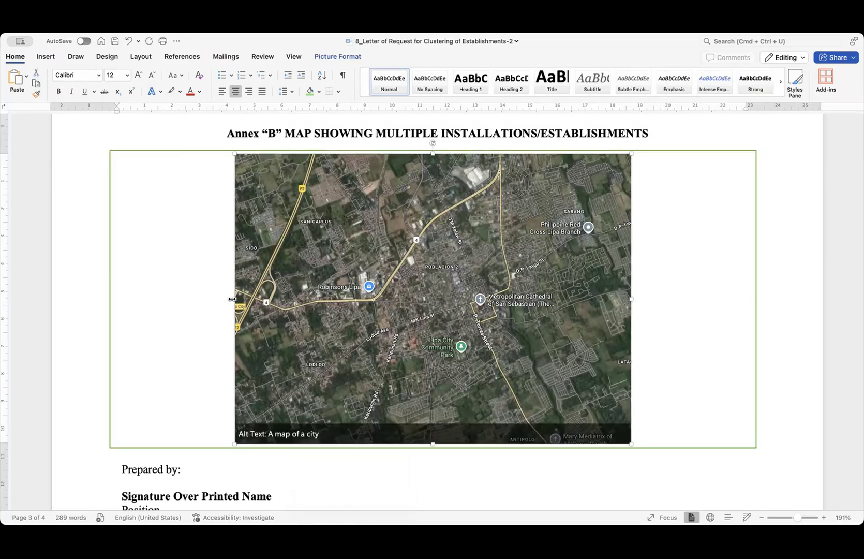
click(672, 302)
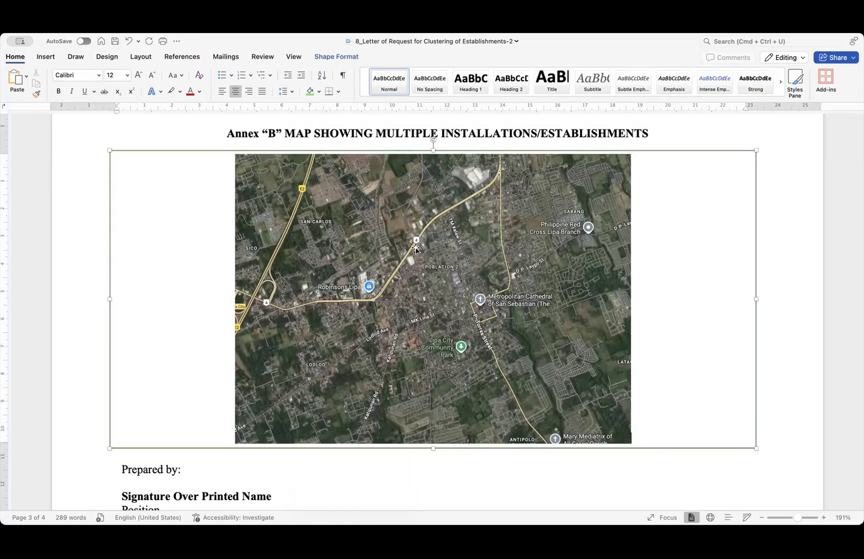
click(435, 240)
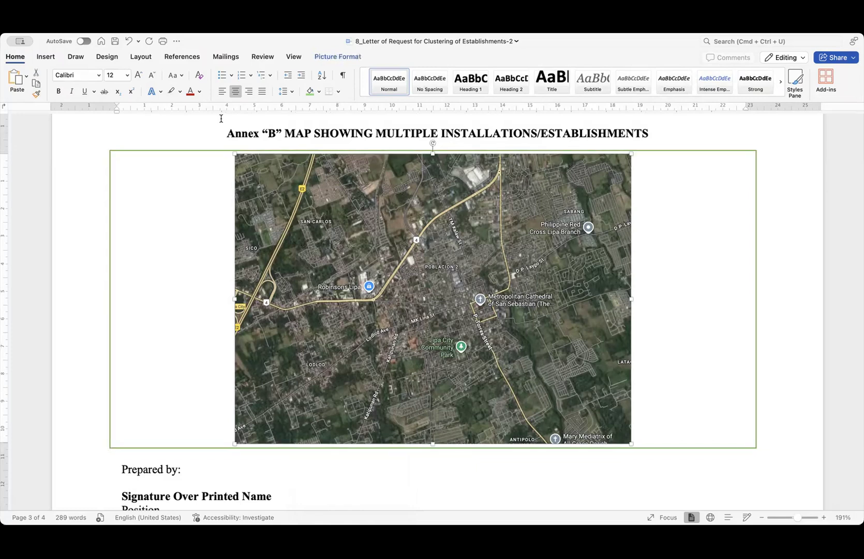
- Draw a rectangle to the right of the map and align the map to the frame's left
click(44, 56)
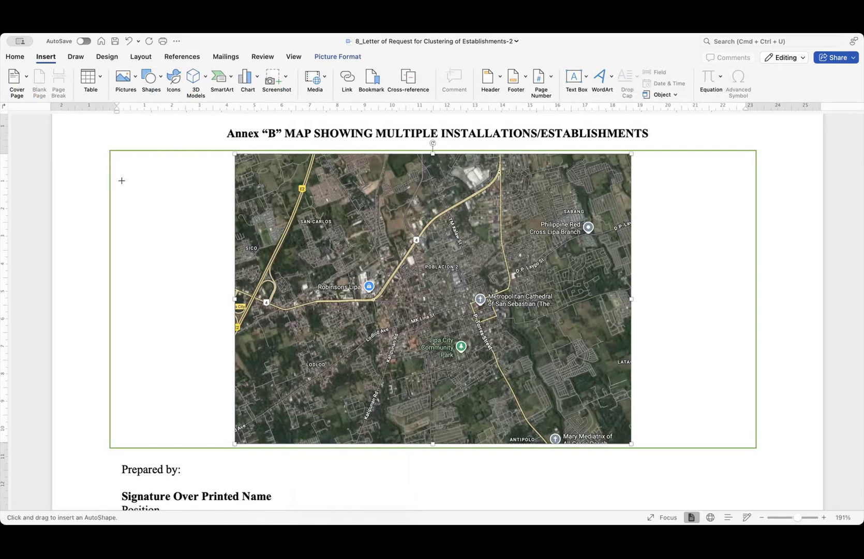
drag(641, 167, 756, 399)
click(502, 273)
click(222, 92)
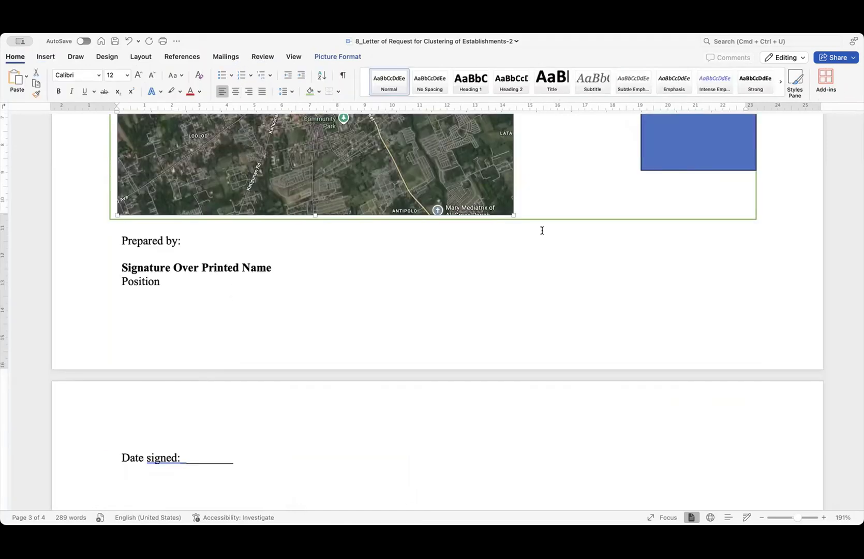
scroll(542, 230, up, 10)
scroll(468, 220, down, 3)
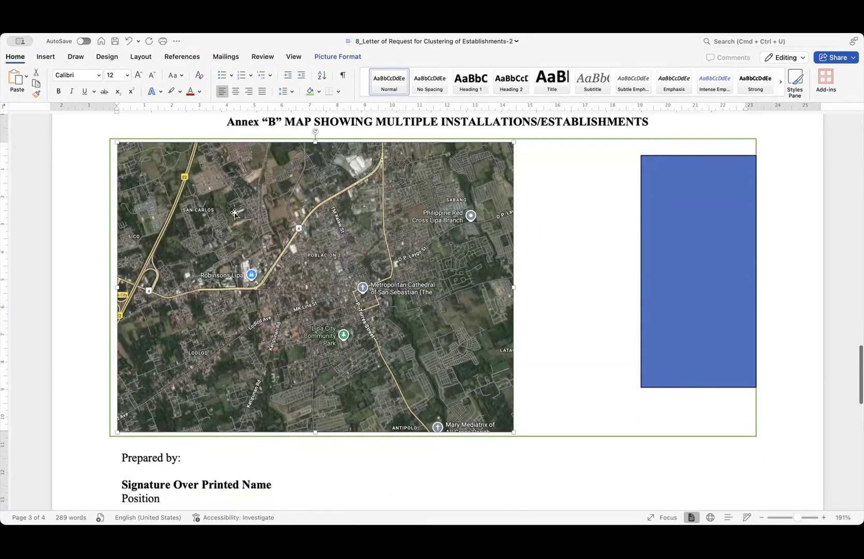
- Resize the rectangle to fill the frame beside the map and give it a white fill with outline
click(663, 239)
drag(679, 223, 566, 211)
drag(642, 258, 750, 250)
drag(638, 377, 636, 432)
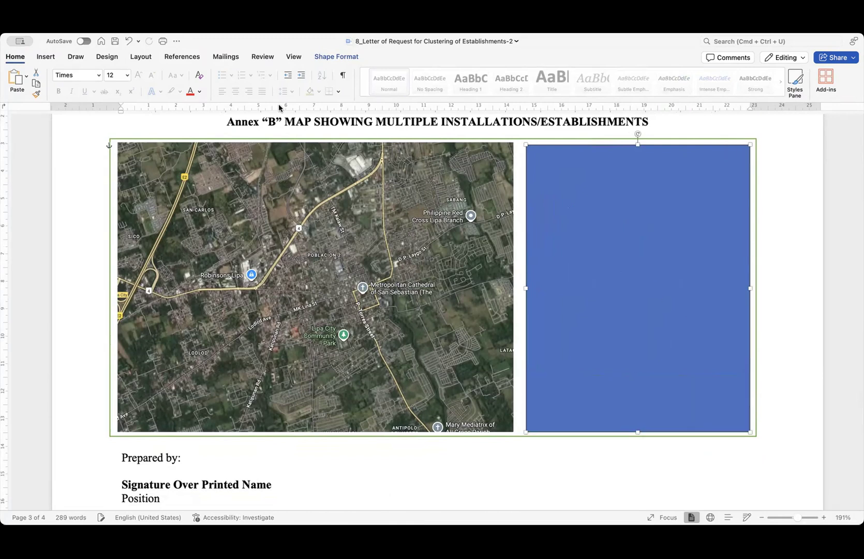
double_click(561, 231)
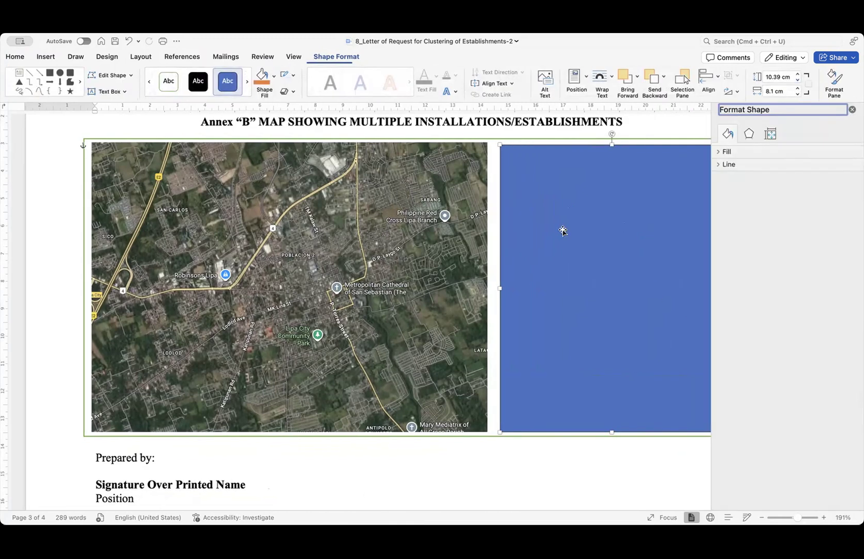
click(167, 88)
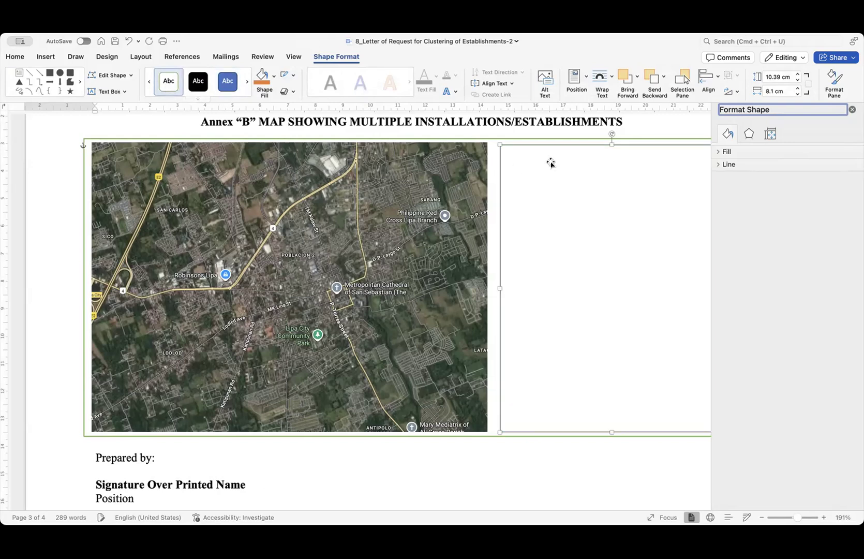
click(852, 110)
- Add text to the rectangle listing ABC Dental Clinic, XYZ Dental Clinic and CDE Dental Clinic on separate lines
right_click(567, 180)
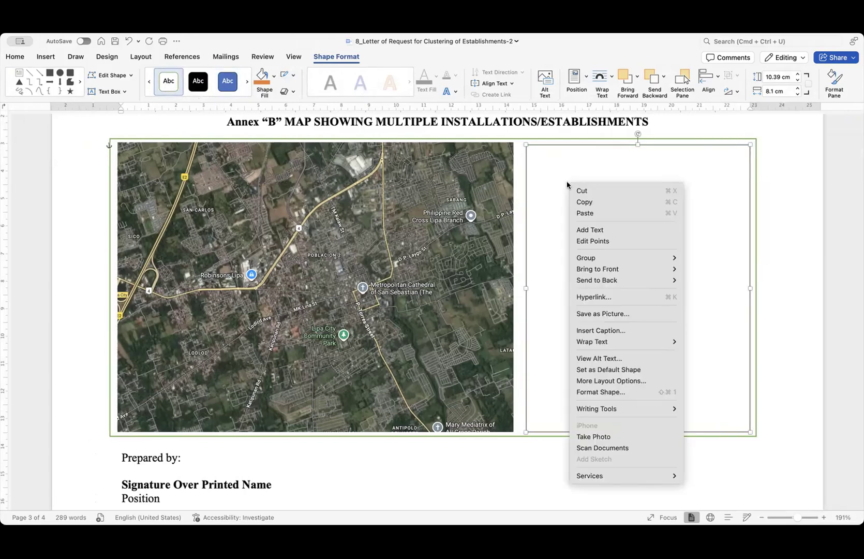
click(608, 232)
text(ABC Debta)
key(BackSpace)
key(BackSpace)
key(BackSpace)
text(ntal Clinic)
key(Return)
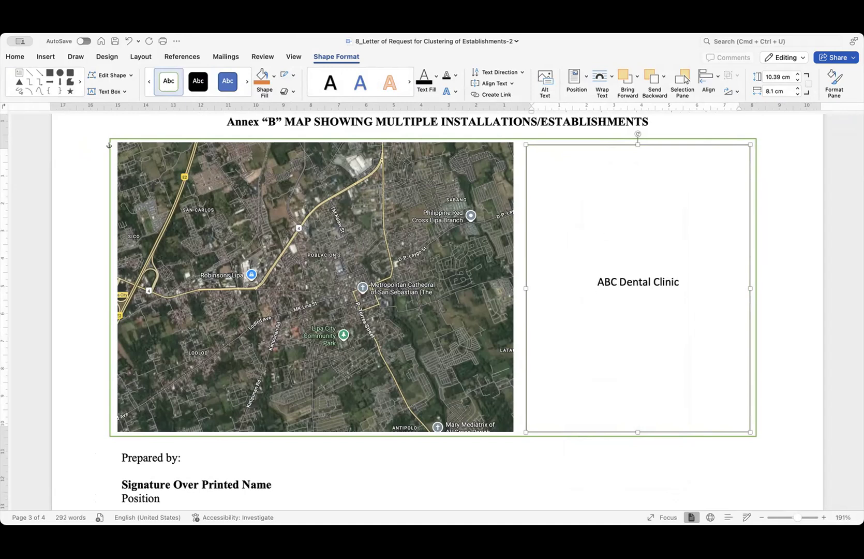
text(XYZ Dental Clininc)
key(Return)
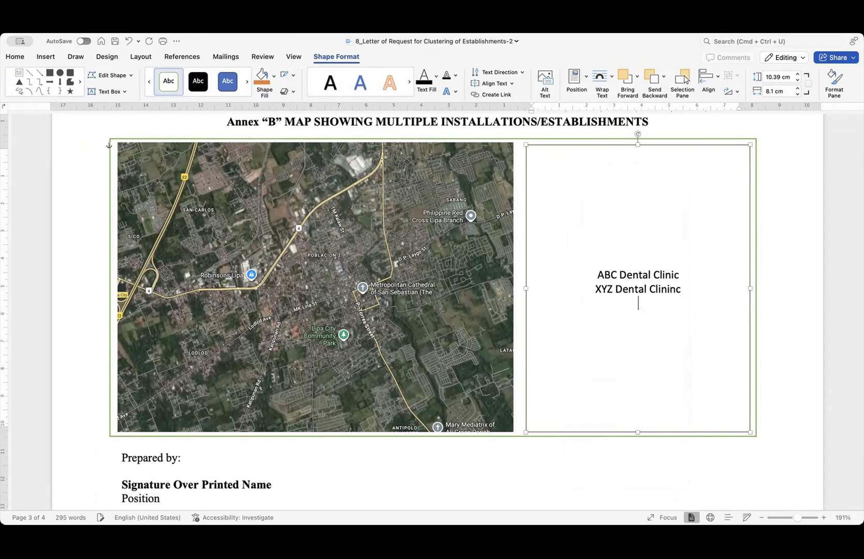
key(BackSpace)
key(BackSpace)
key(BackSpace)
text(c)
key(Return)
text(X+CDE D)
key(BackSpace)
key(BackSpace)
key(BackSpace)
key(BackSpace)
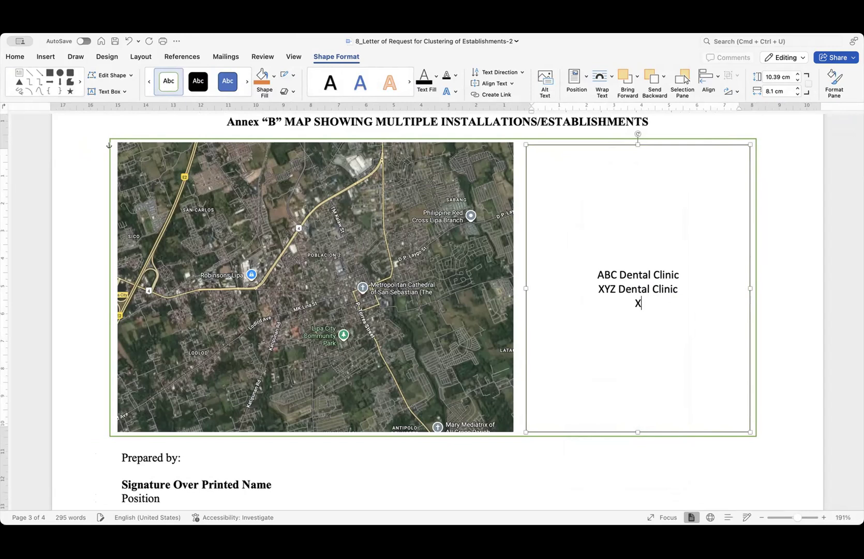
text(E Dental Clni)
key(BackSpace)
text(in)
key(BackSpace)
key(BackSpace)
key(BackSpace)
text(inic)
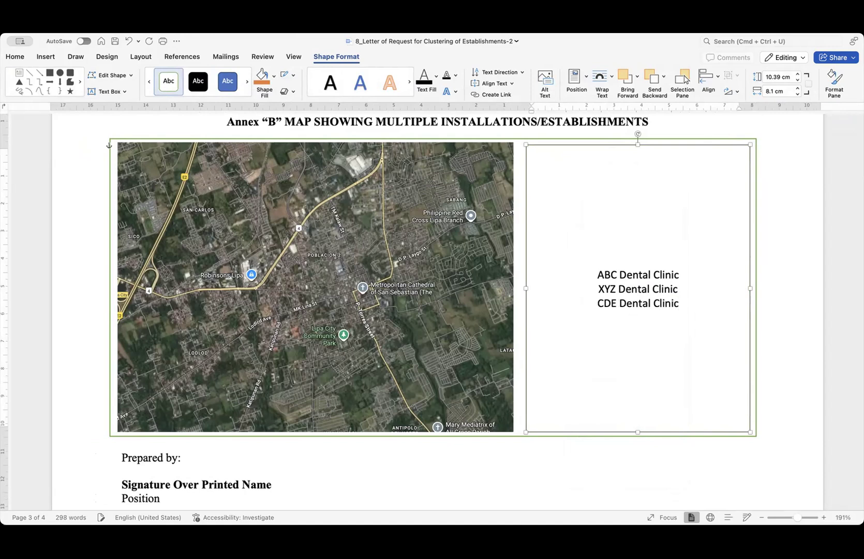
- Add coordinates under each clinic: 13.12345, 121.12345; 13.13245, 121.13456; 13.14562, 121.132456
click(683, 273)
key(Return)
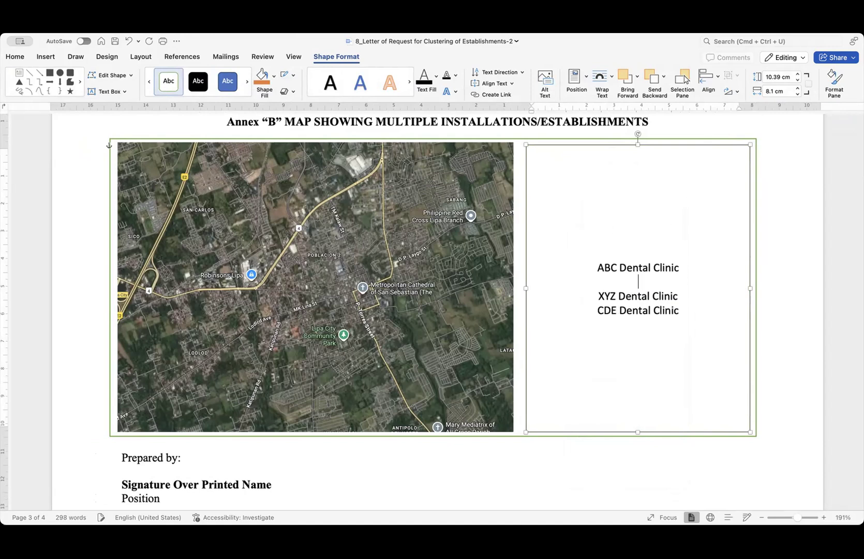
text(13.12345, 121.12345)
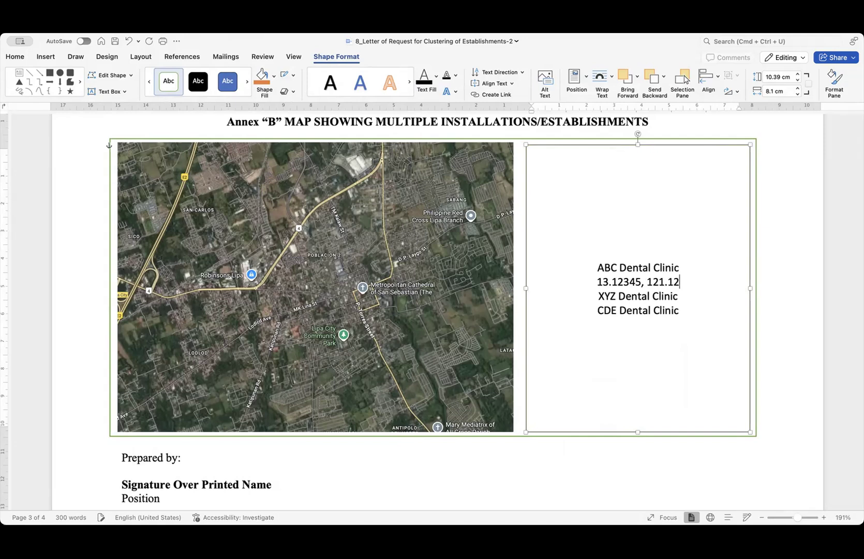
key(Return)
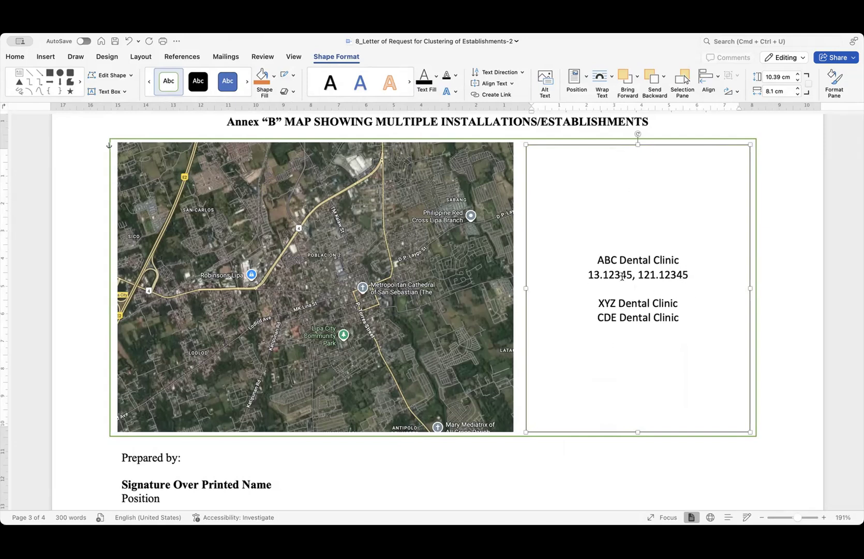
key(Return)
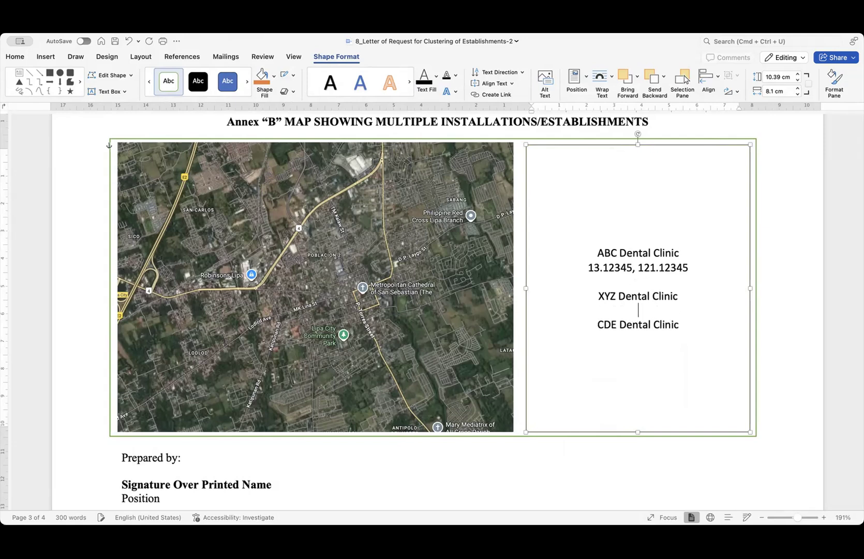
text(13.)
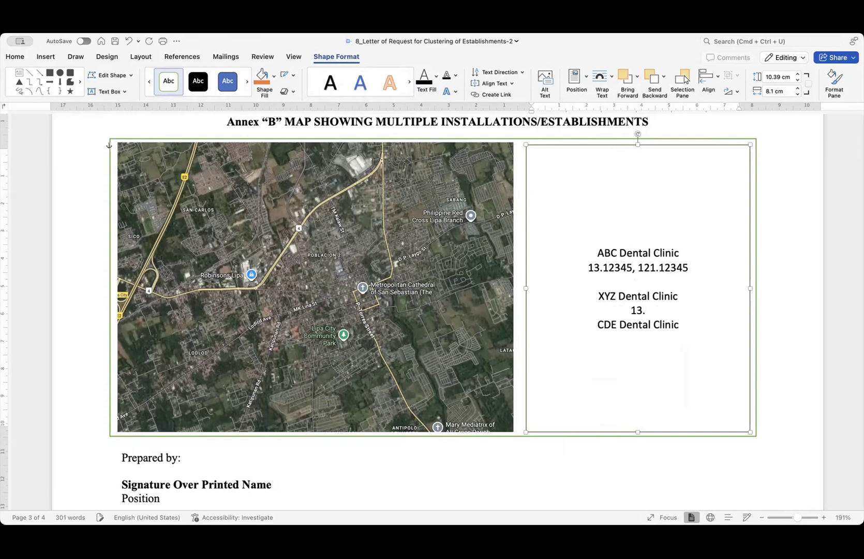
text(13245, 121.)
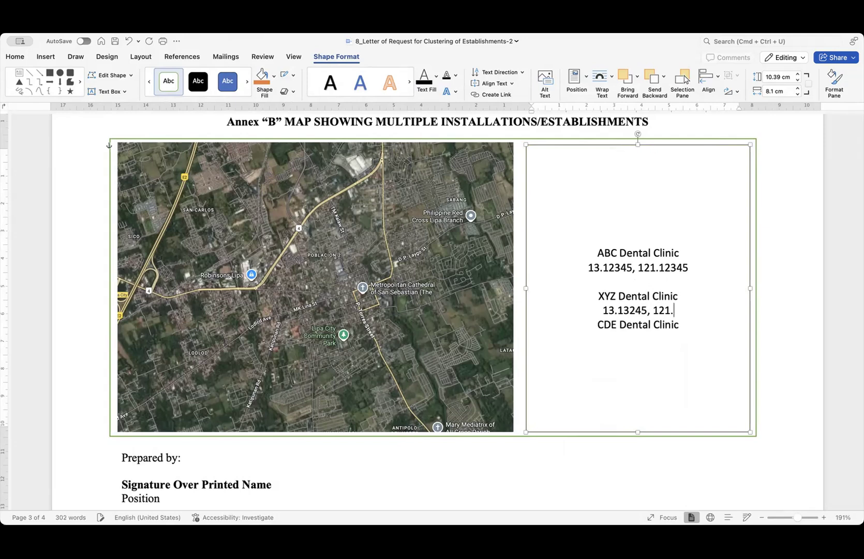
text(13456)
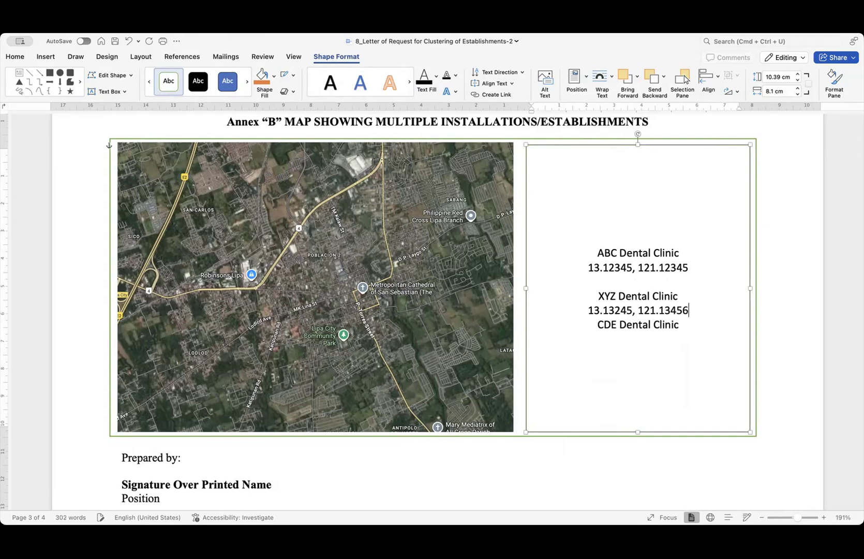
key(Return)
click(691, 333)
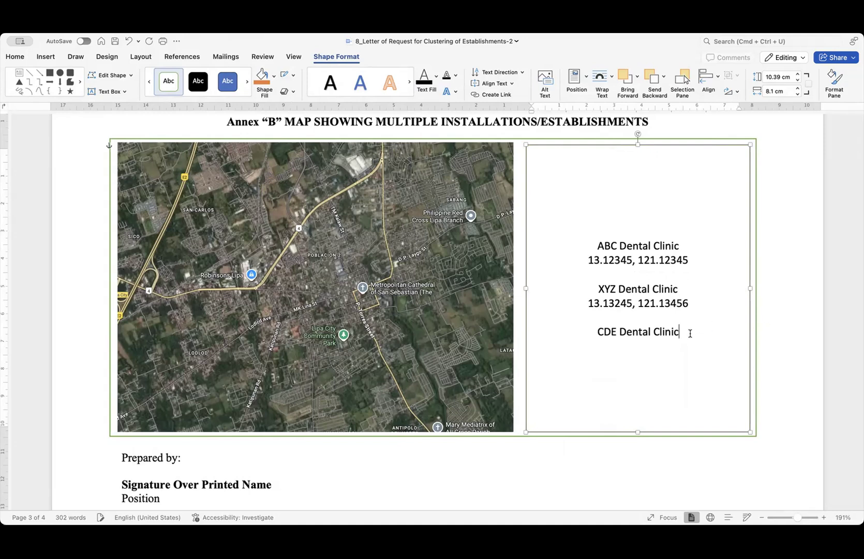
key(Return)
text(1)
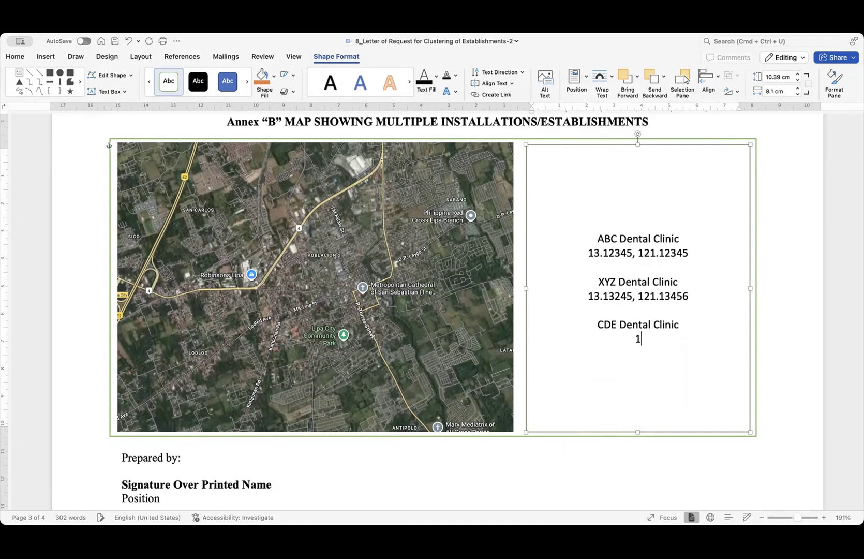
text(3.1)
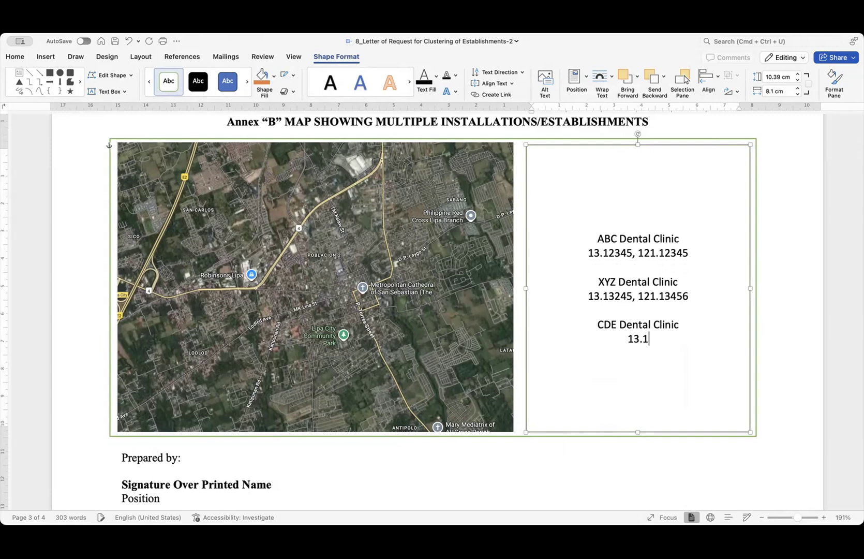
text(4562, 121.132456)
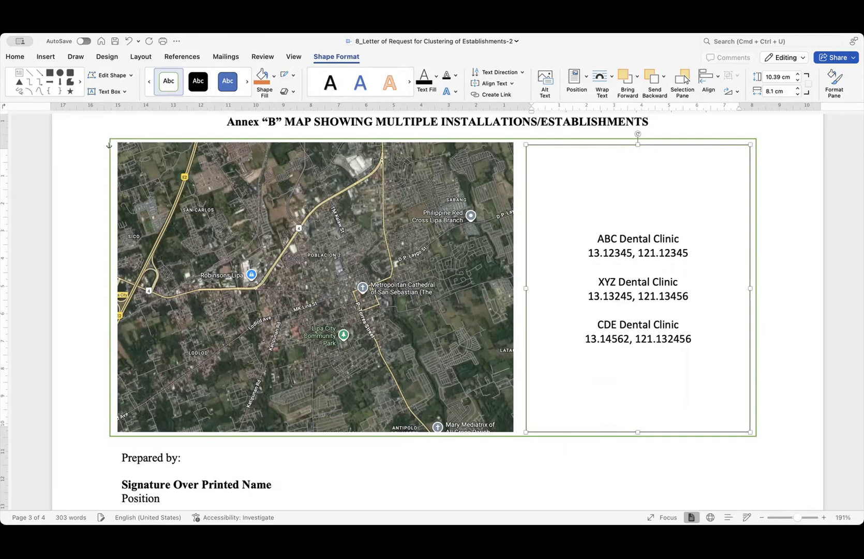
- Make the three clinic names bold
drag(690, 254, 574, 253)
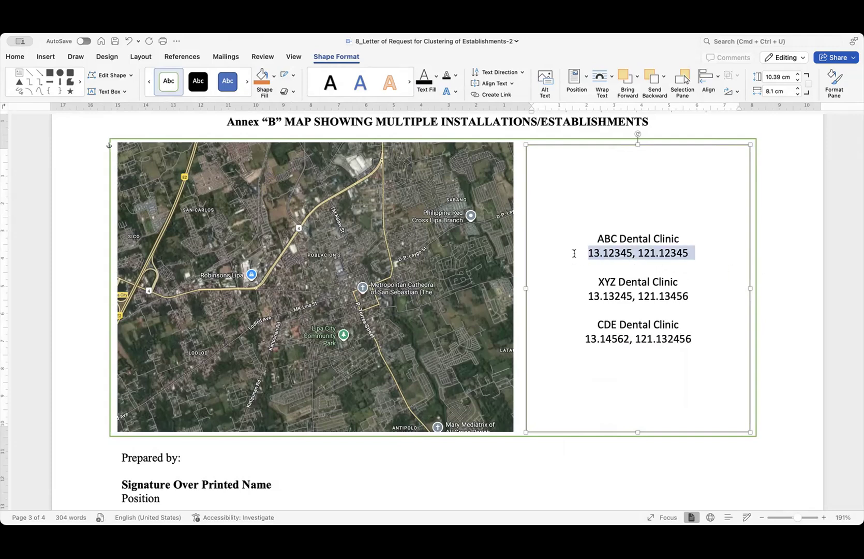
click(682, 266)
drag(681, 242, 606, 237)
key(super+b)
drag(686, 282, 588, 279)
key(super+b)
drag(684, 325, 585, 328)
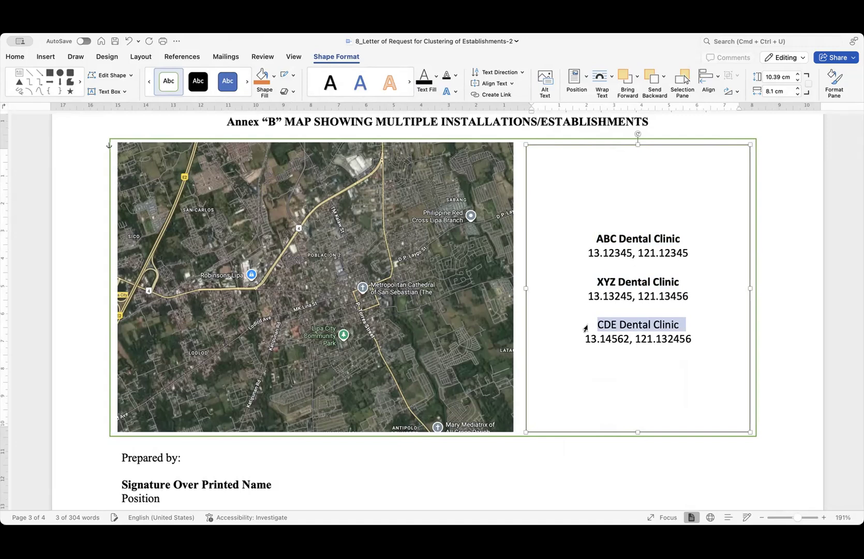
key(super+b)
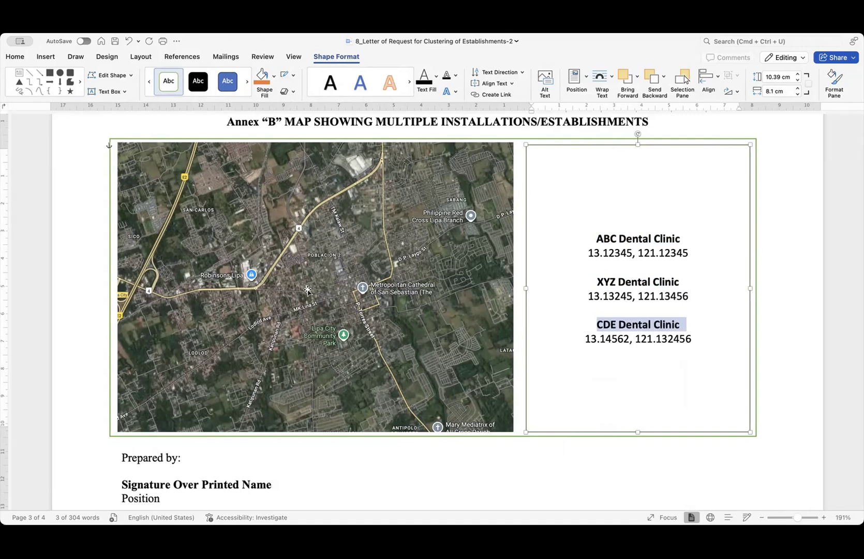
scroll(396, 270, down, 4)
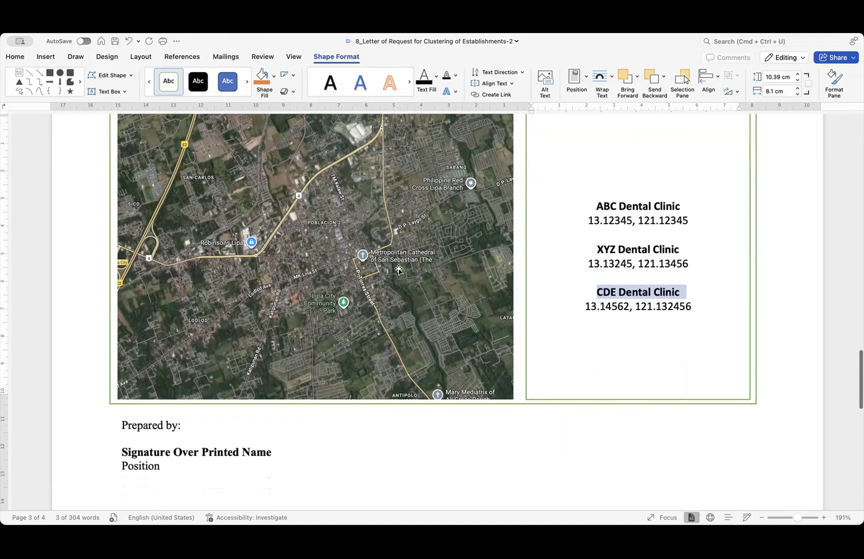
- Replace the signature-name and Position placeholders with the preparer's name and Managing Head
drag(264, 379, 138, 380)
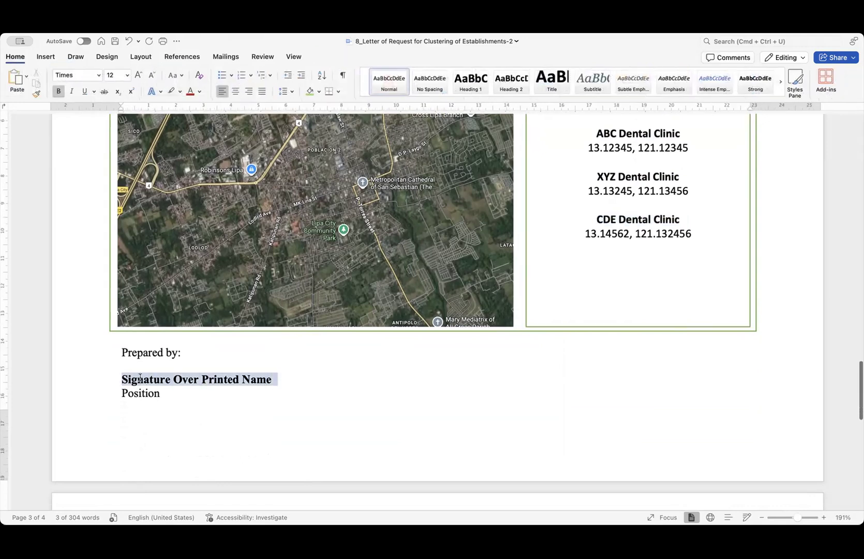
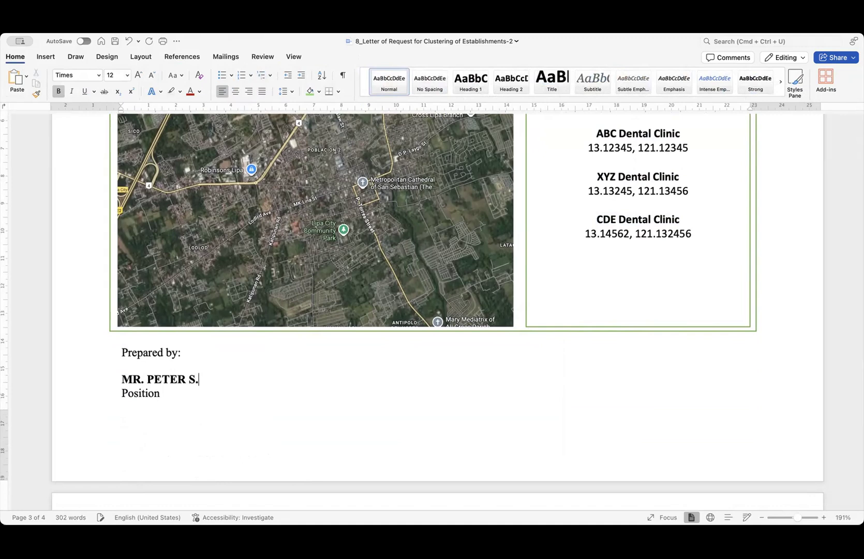
key(Caps_Lock)
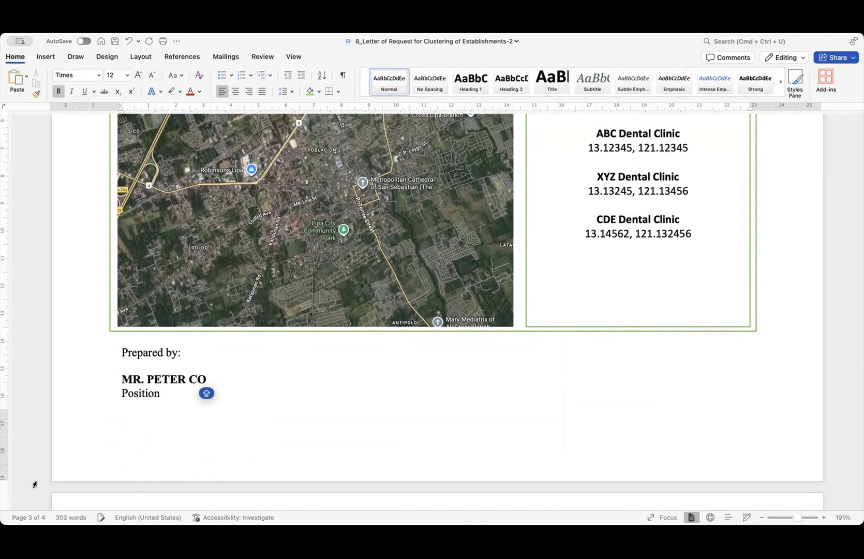
drag(158, 399, 122, 398)
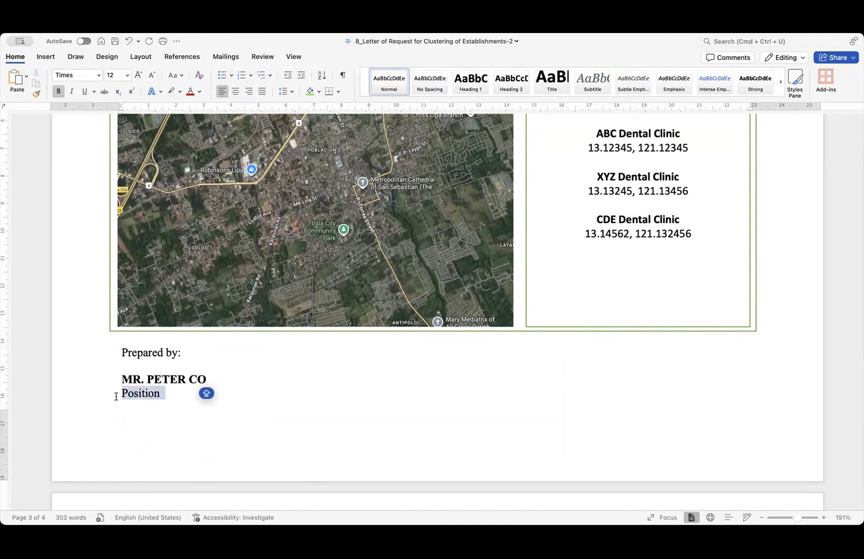
text(Managing Head)
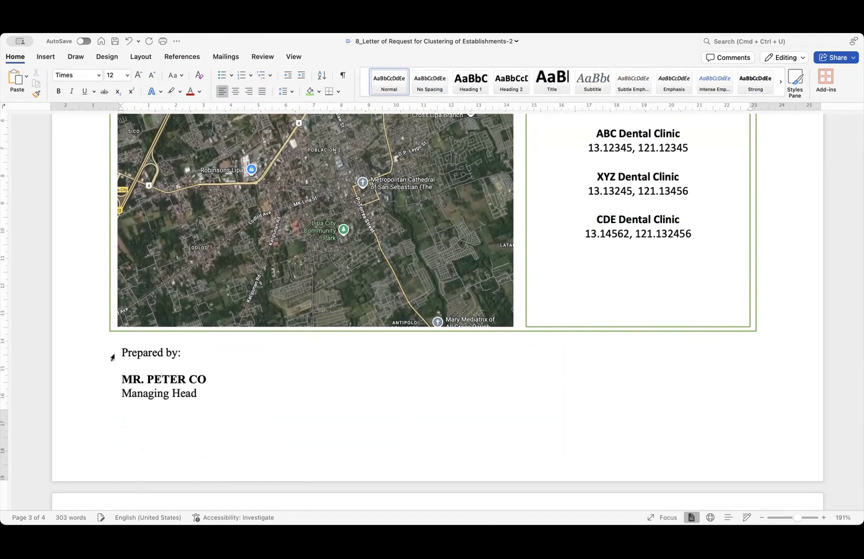
- Remove the blank line under Prepared by: and enter September 17, 2025 after Date signed:
click(112, 357)
scroll(167, 377, down, 3)
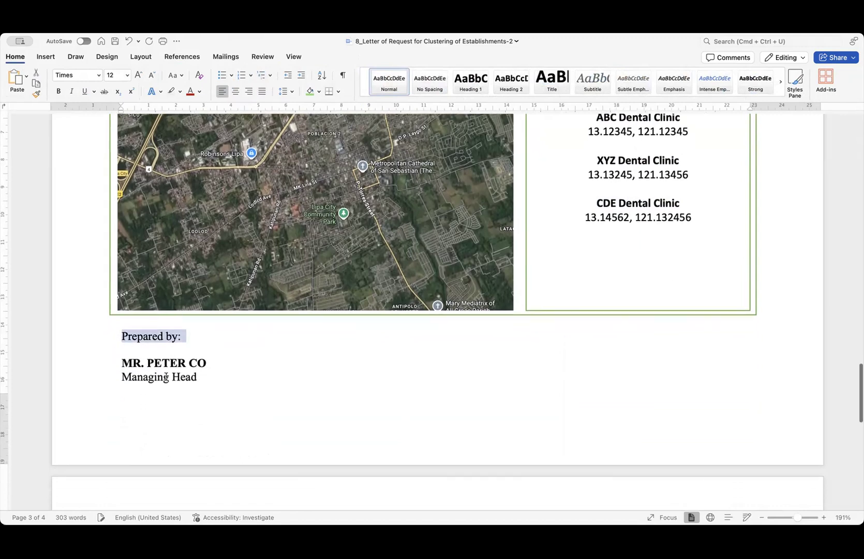
click(126, 293)
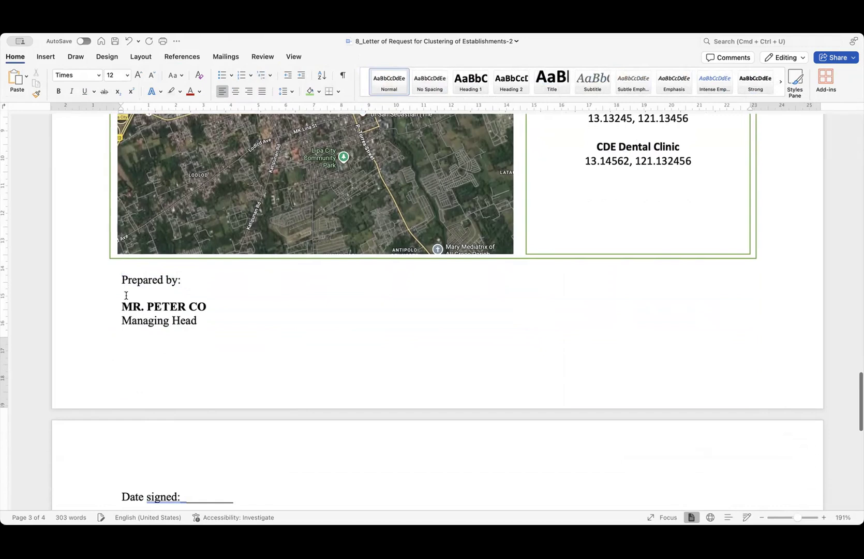
click(120, 307)
key(BackSpace)
drag(233, 324, 181, 326)
text(Sept)
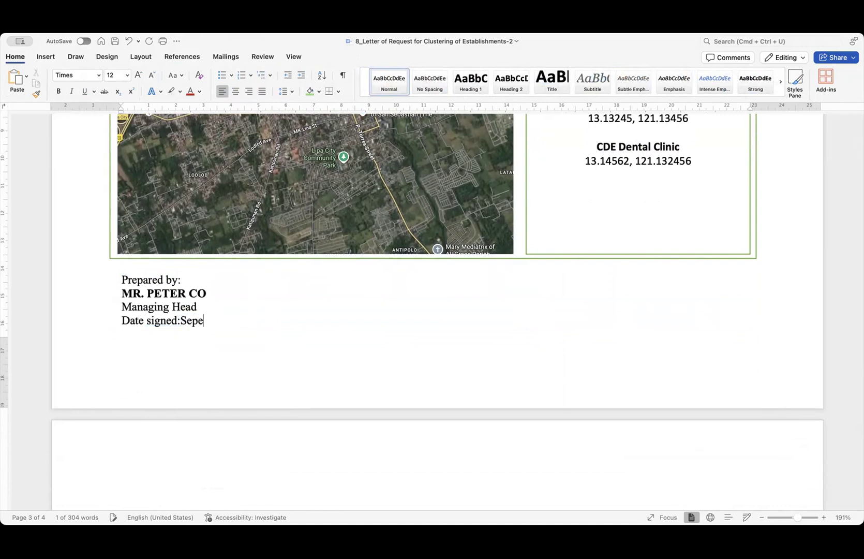
text(ember 1)
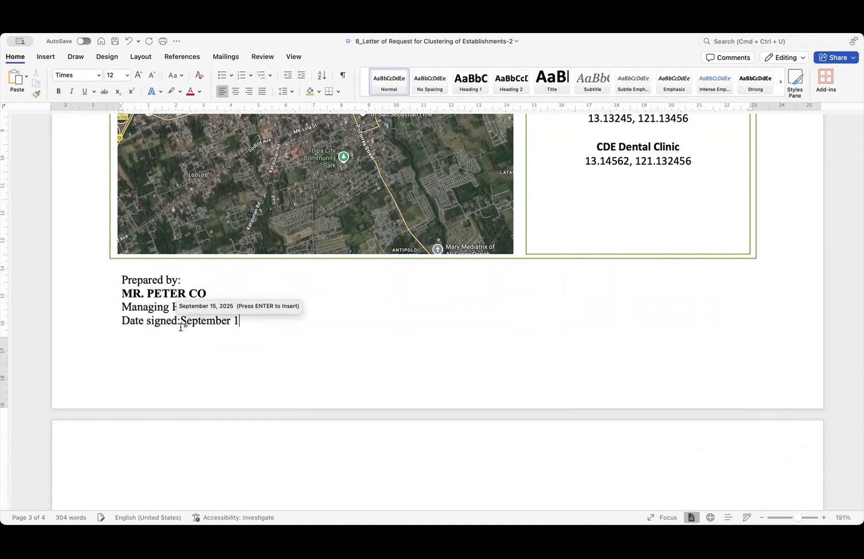
text(7, 2025)
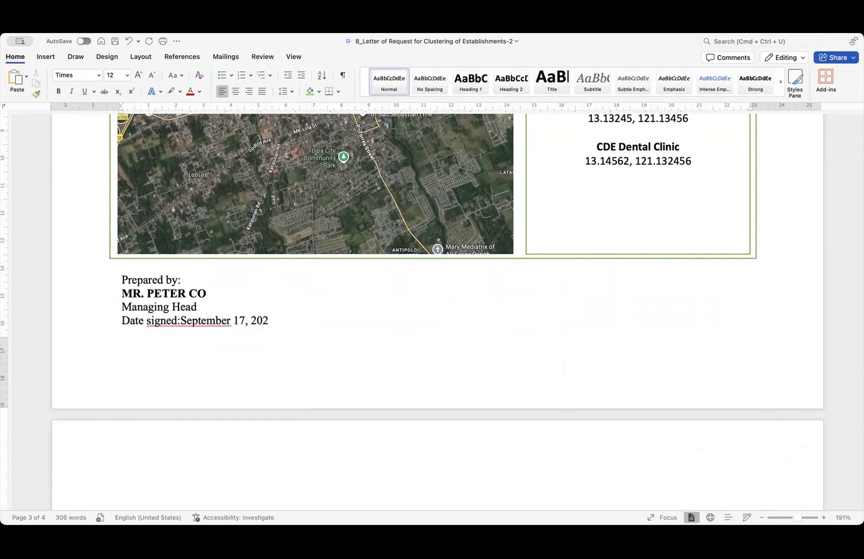
click(180, 321)
scroll(247, 340, down, 1)
click(288, 320)
scroll(290, 318, down, 2)
scroll(343, 322, up, 20)
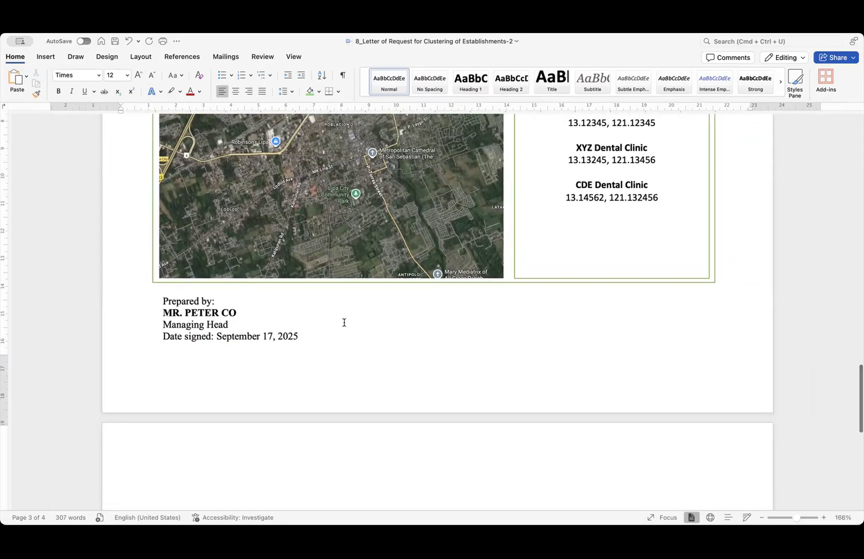
scroll(344, 325, up, 2)
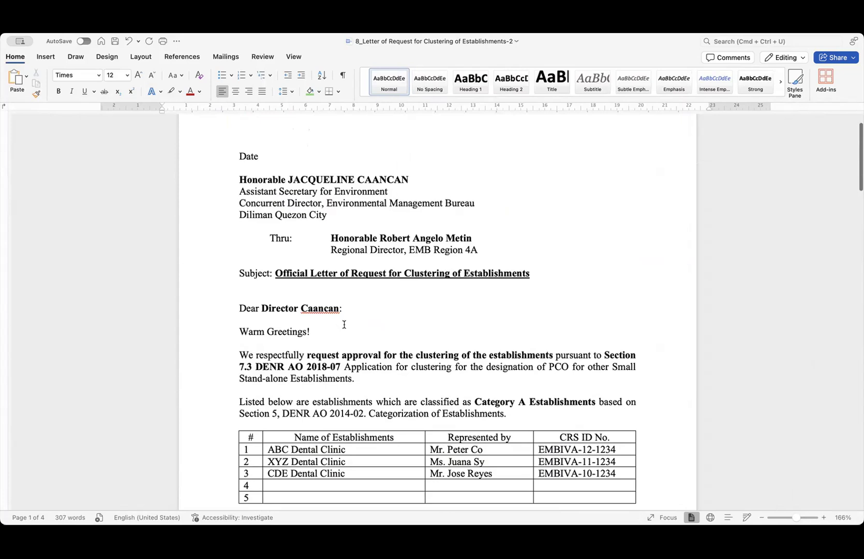
scroll(344, 324, down, 1)
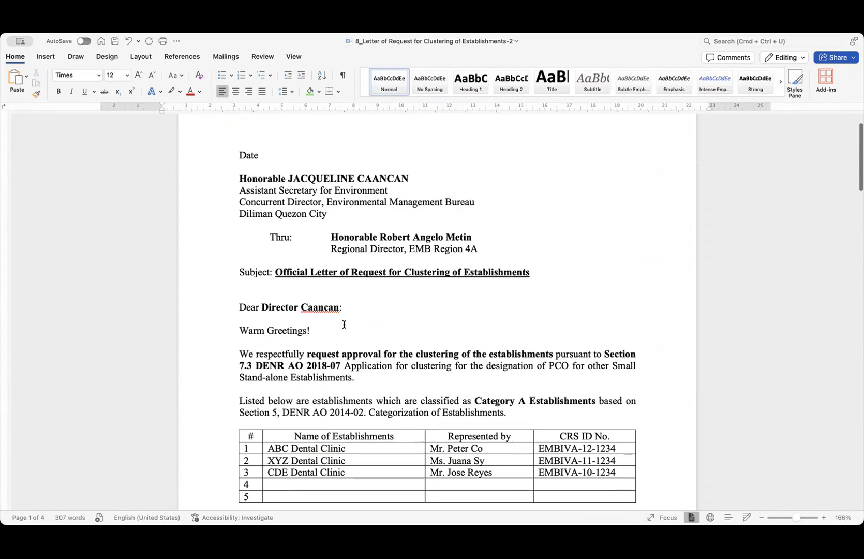
scroll(345, 324, down, 15)
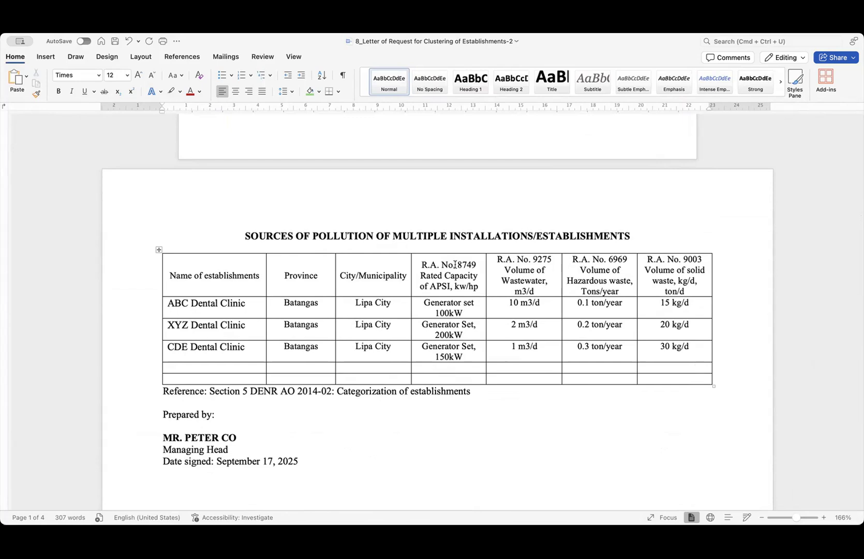
scroll(455, 265, down, 10)
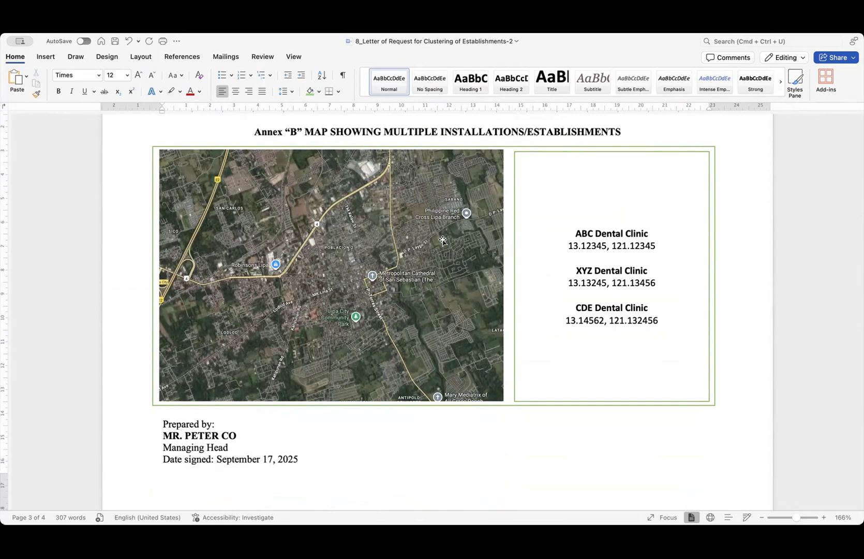
scroll(442, 240, up, 20)
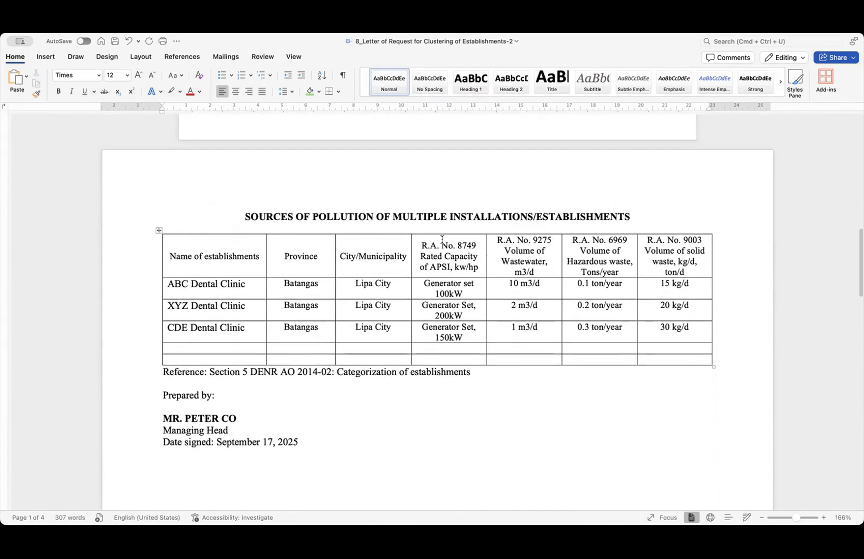
drag(285, 259, 385, 330)
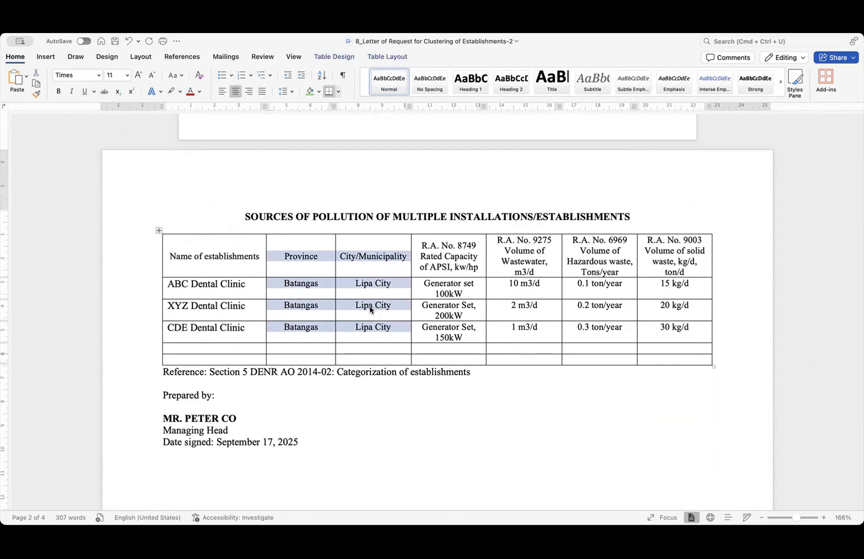
click(422, 339)
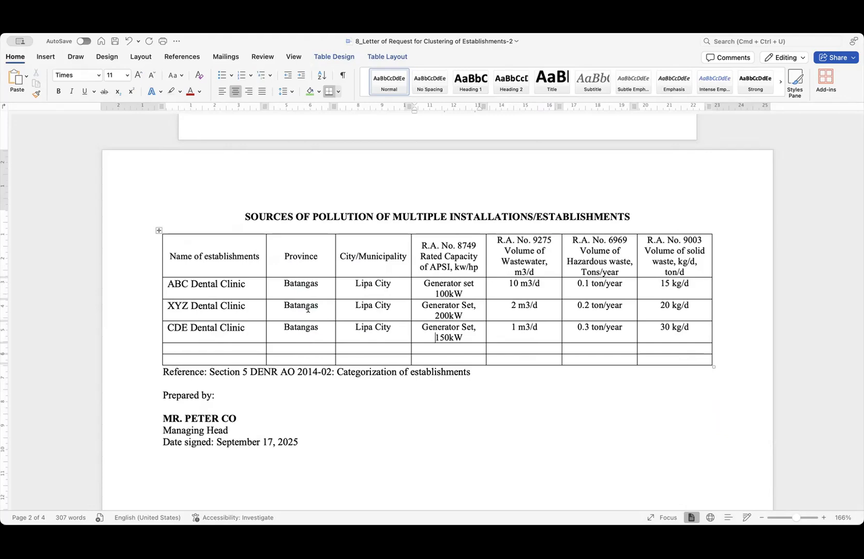
scroll(307, 308, up, 15)
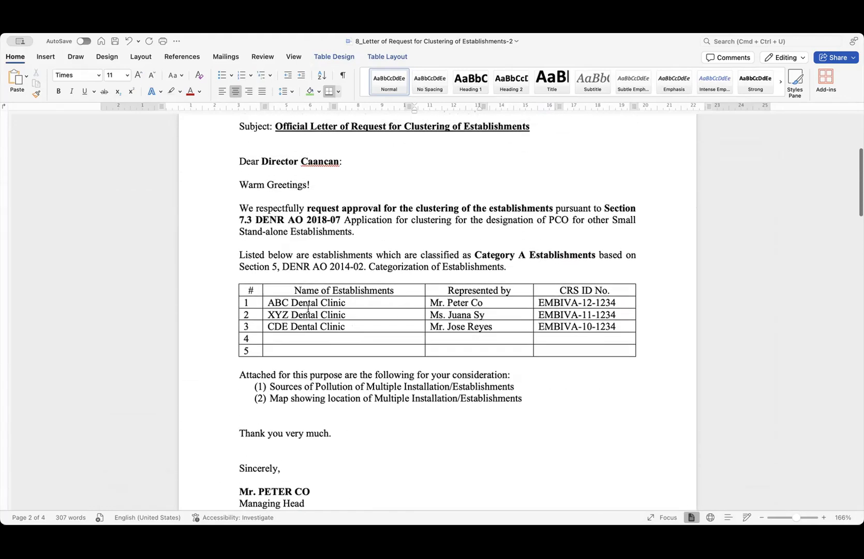
- Make 'designation of PCO' bold in the letter's first paragraph
scroll(360, 358, up, 3)
drag(302, 368, 240, 354)
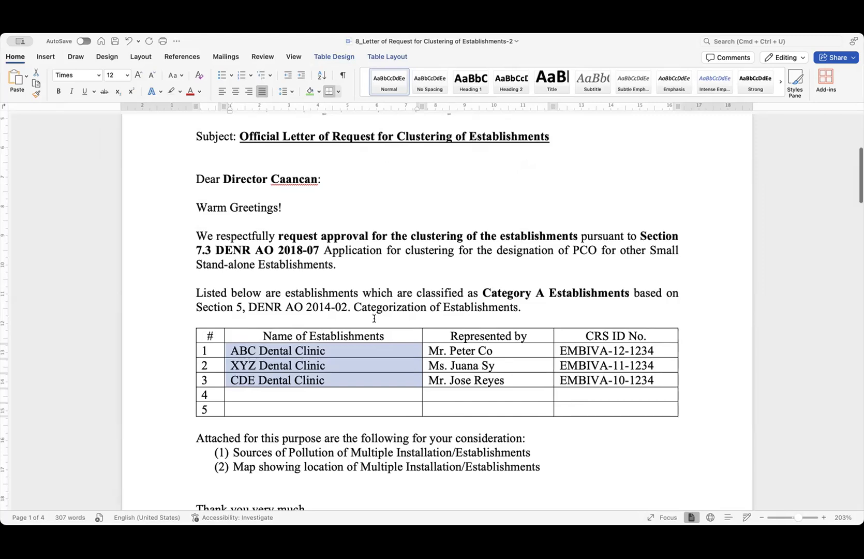
scroll(374, 319, down, 3)
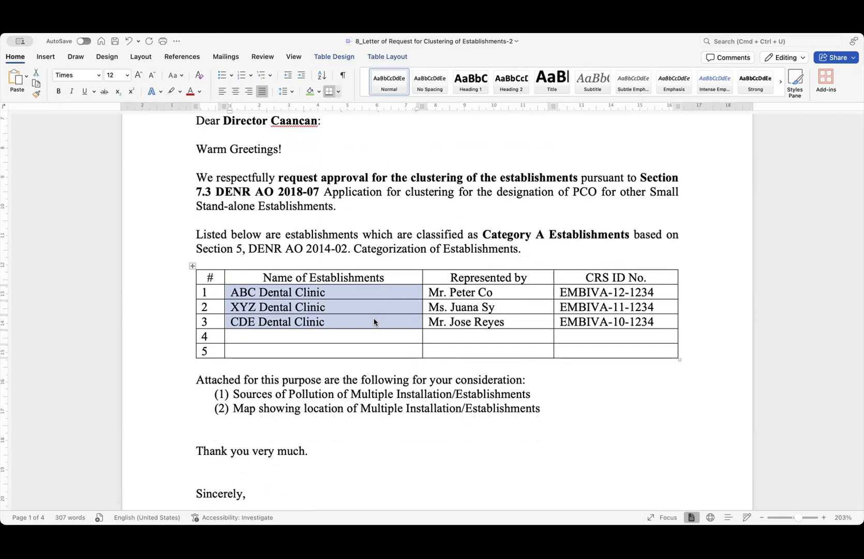
drag(498, 192, 591, 191)
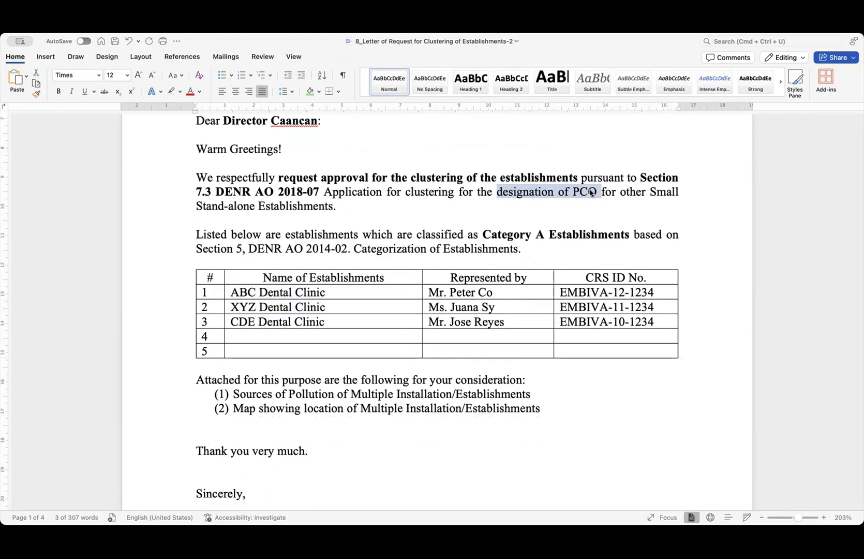
key(super+b)
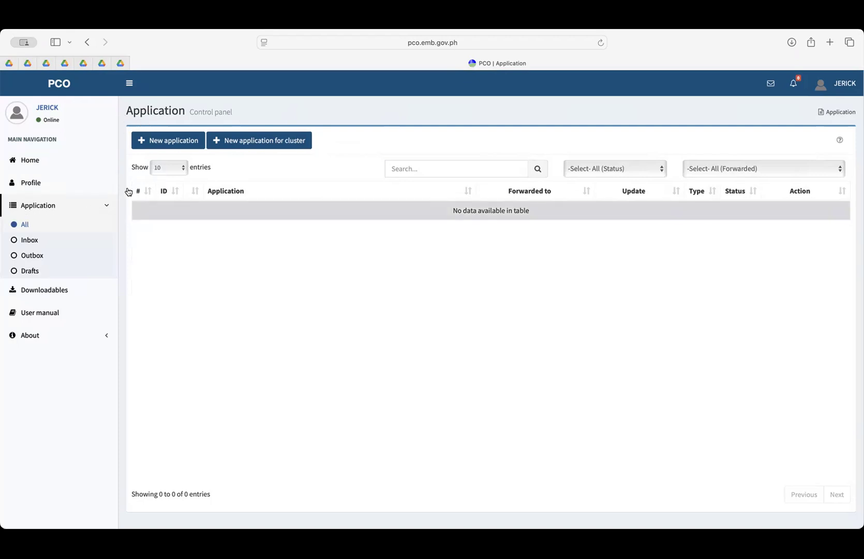
- Start a new application for cluster in the PCO portal and confirm it
click(272, 142)
click(506, 321)
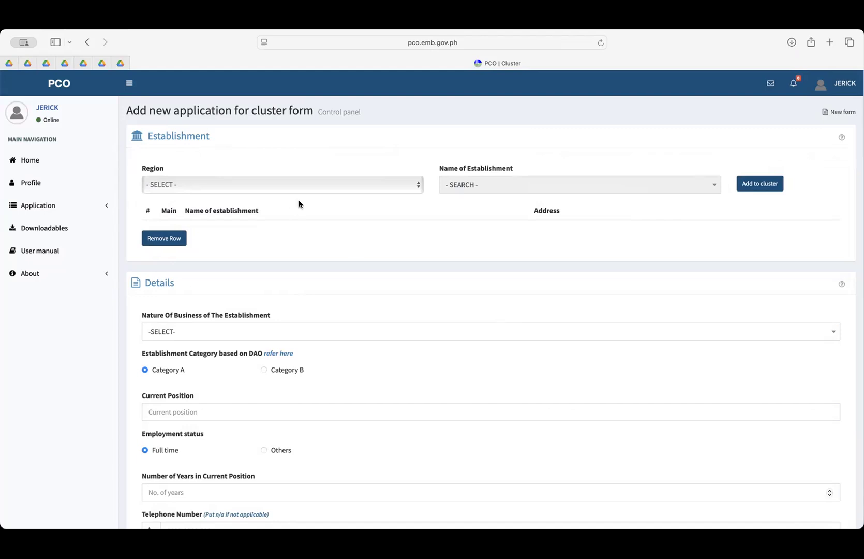
scroll(236, 194, up, 5)
scroll(235, 197, up, 2)
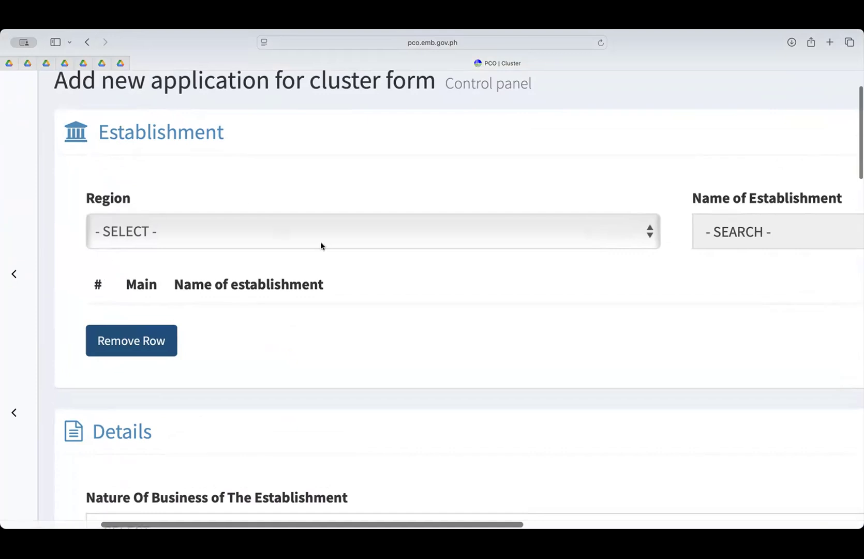
- Set the form's Region to REGION IV-A (CALABARZON)
click(295, 231)
click(284, 305)
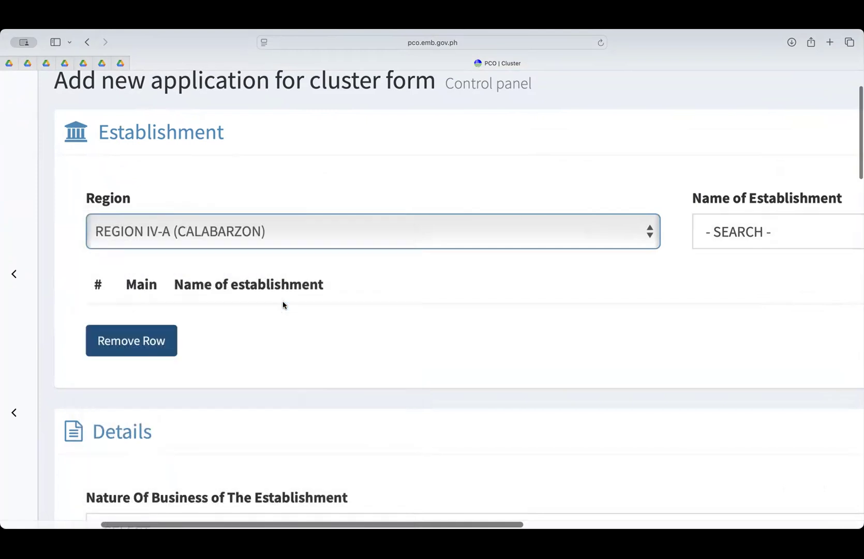
scroll(681, 258, right, 10)
scroll(681, 257, down, 3)
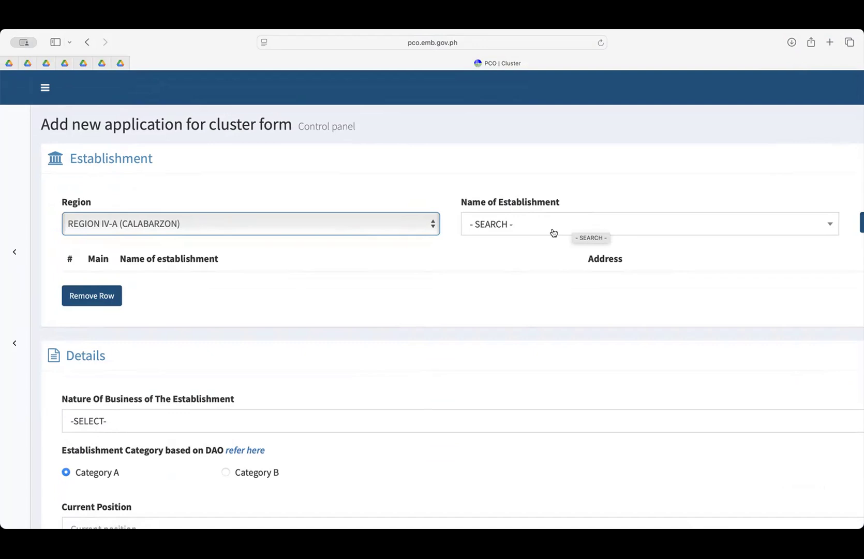
- Add Torejas Construction Supply Corporation, DDPI Daeduck Philippines and Southcoast Metal Enterprise, Inc. to the cluster
click(552, 230)
click(631, 286)
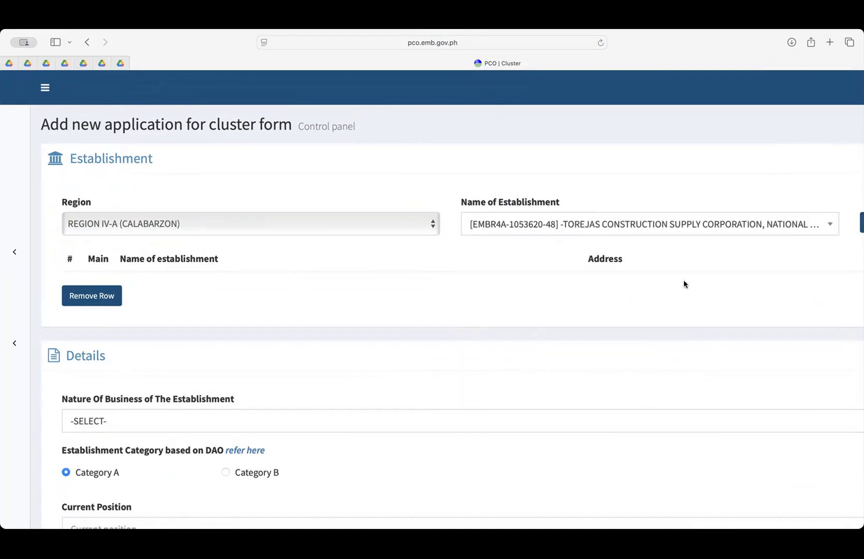
scroll(696, 287, right, 5)
click(753, 223)
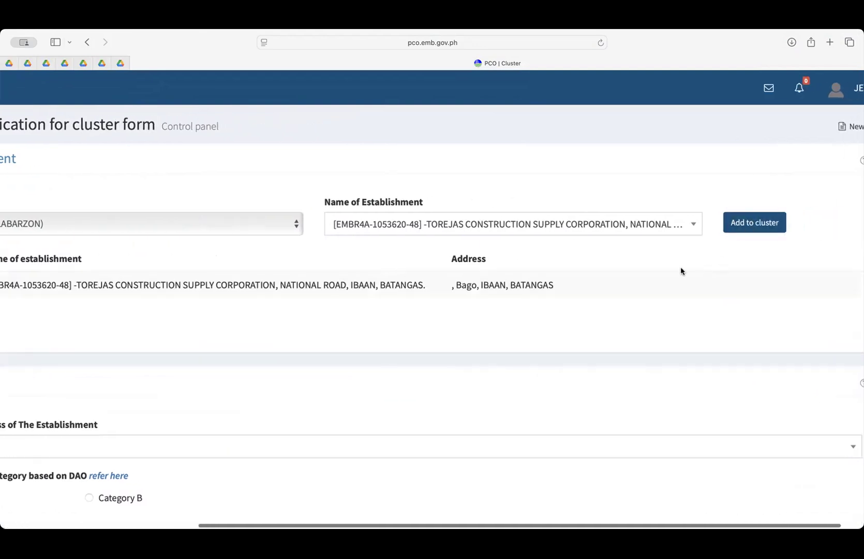
scroll(606, 281, left, 5)
click(584, 222)
click(608, 309)
scroll(725, 257, right, 6)
click(719, 223)
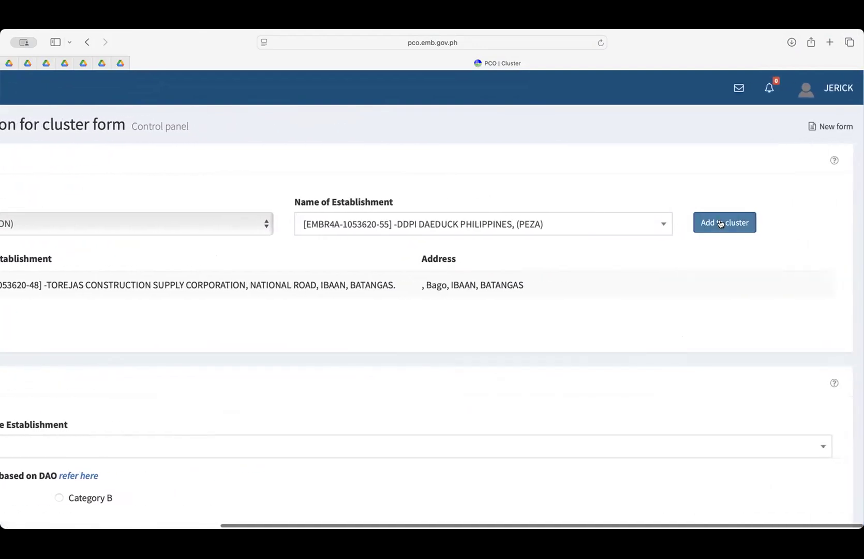
scroll(494, 305, left, 2)
click(583, 224)
click(595, 330)
click(771, 222)
scroll(298, 340, left, 5)
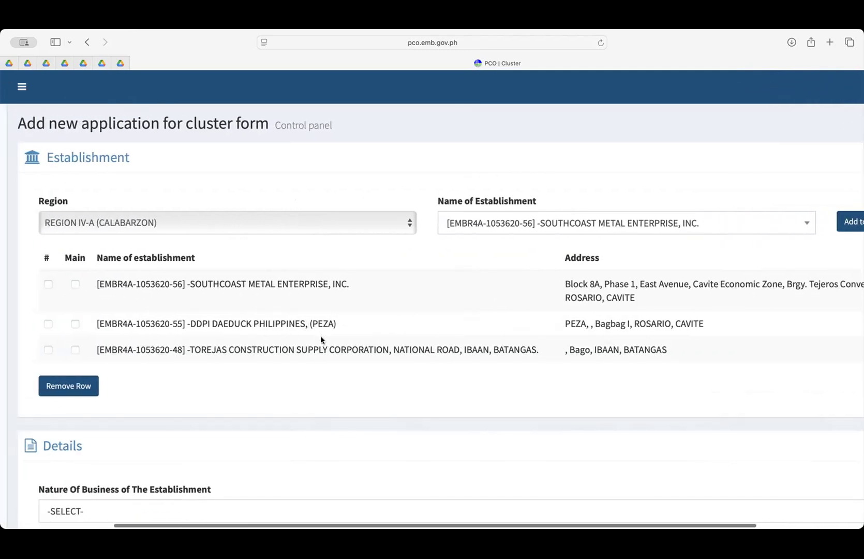
scroll(321, 339, down, 1)
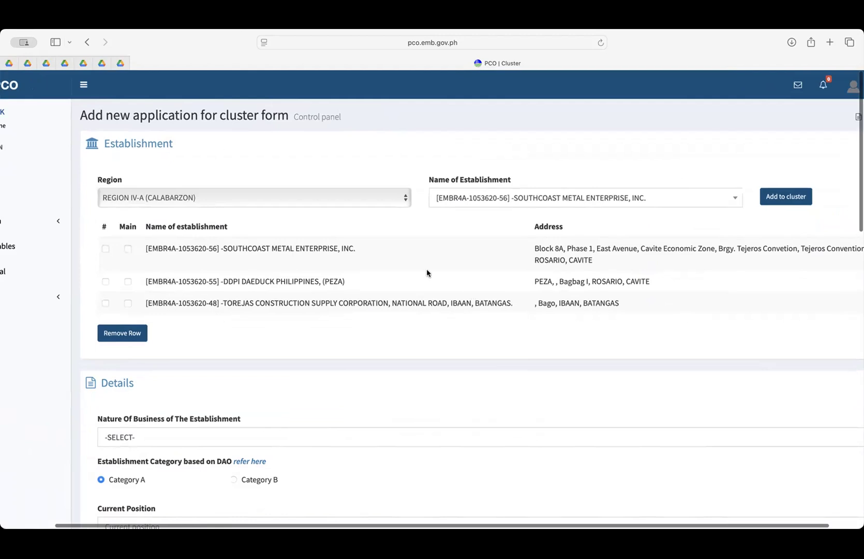
scroll(349, 280, down, 5)
- Set Nature Of Business to the hospital and clinics option, found by searching 'clini'
scroll(326, 293, down, 1)
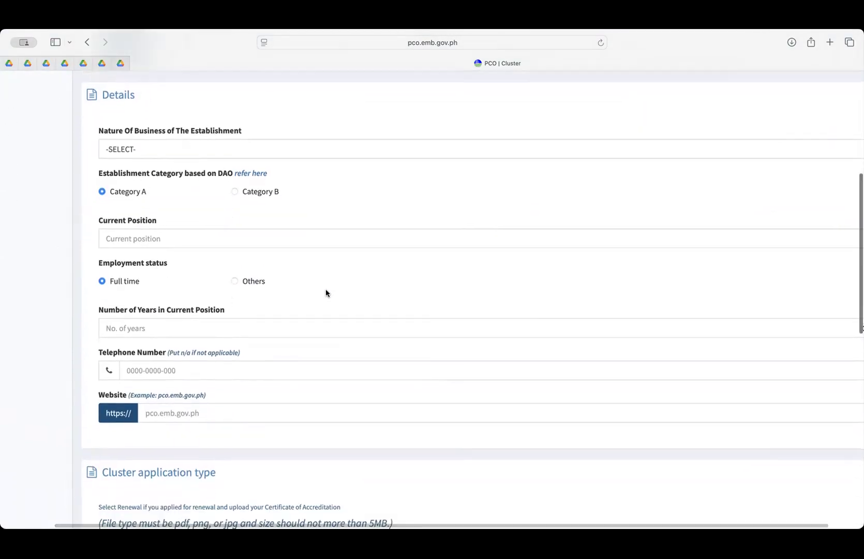
click(162, 154)
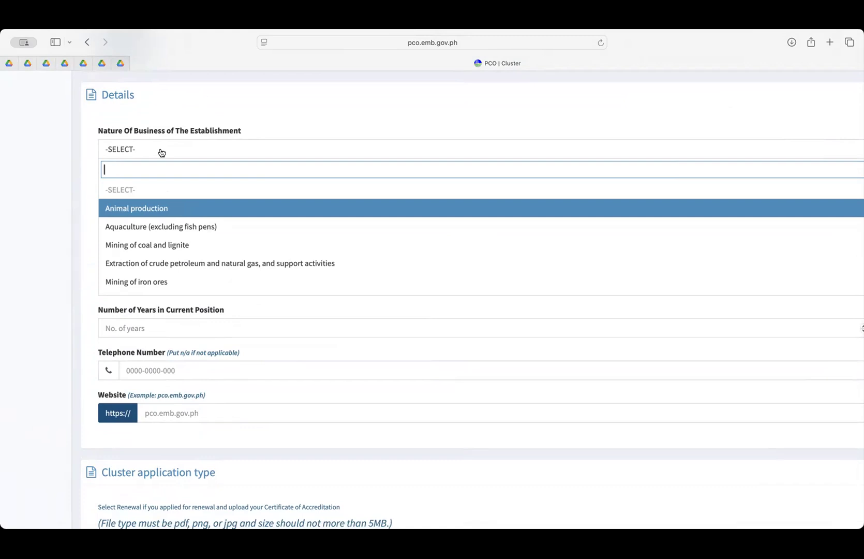
text(cli)
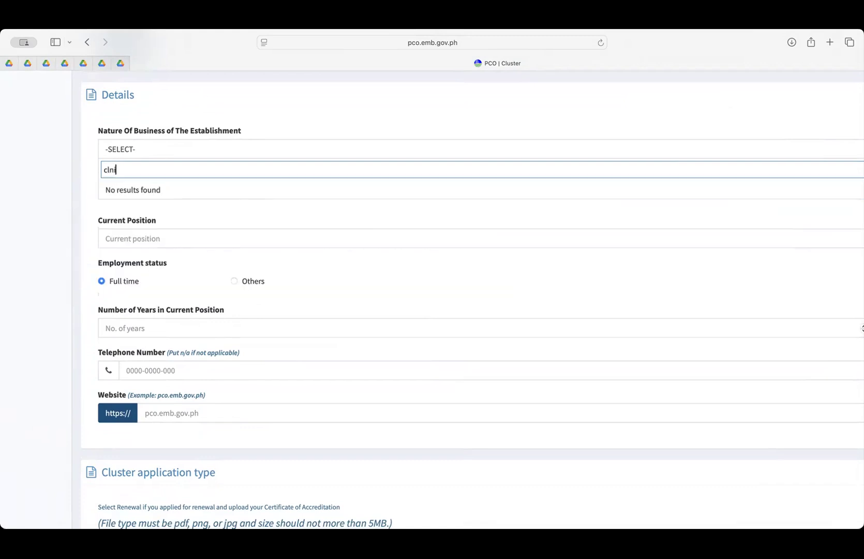
key(BackSpace)
text(ini)
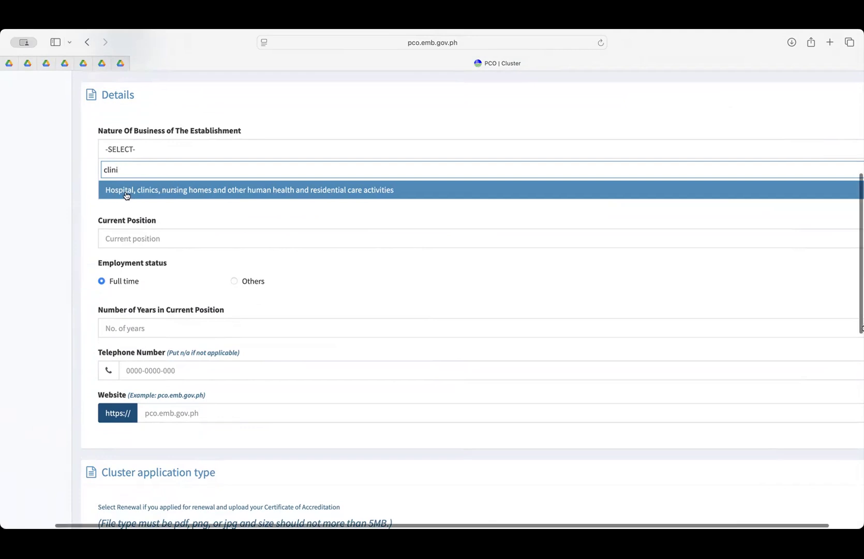
scroll(205, 196, up, 1)
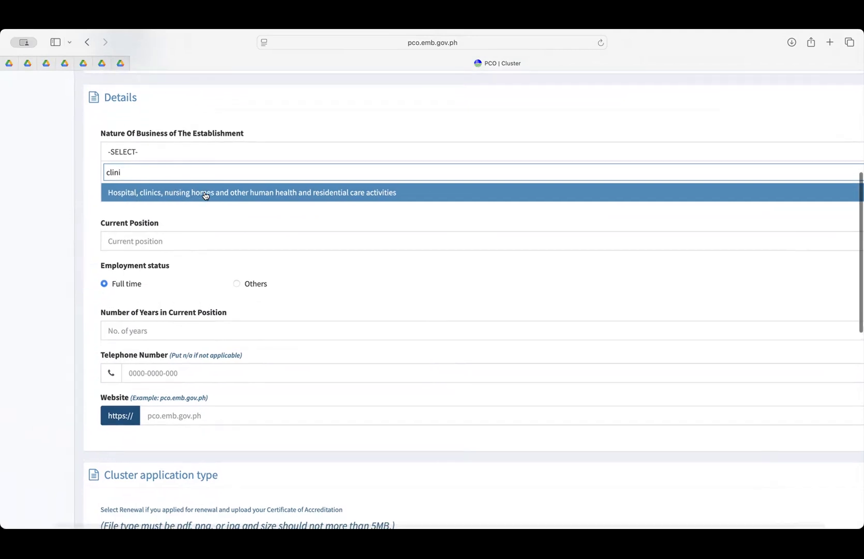
scroll(233, 195, right, 1)
click(272, 195)
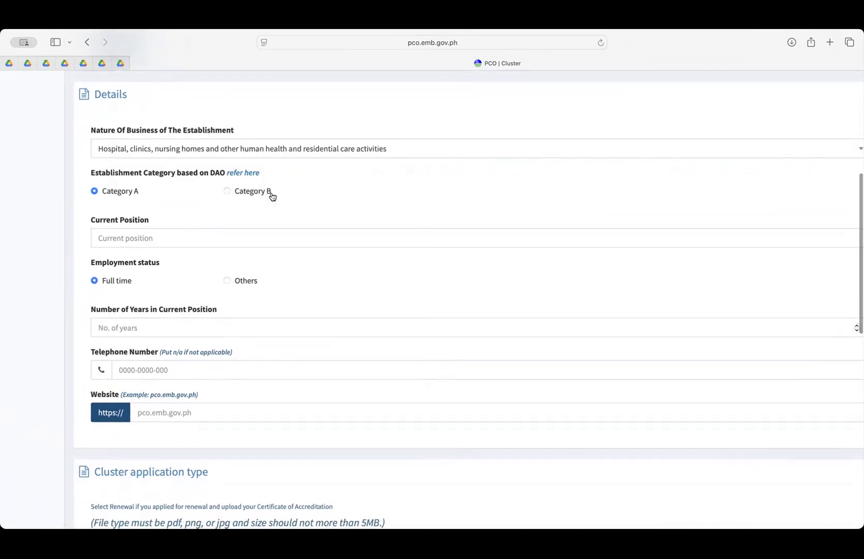
scroll(86, 191, up, 2)
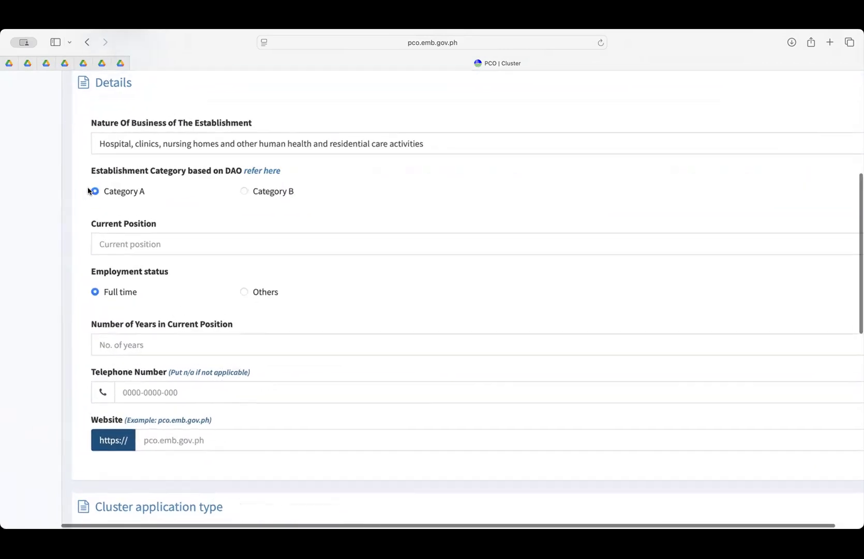
scroll(89, 190, up, 3)
scroll(89, 190, down, 4)
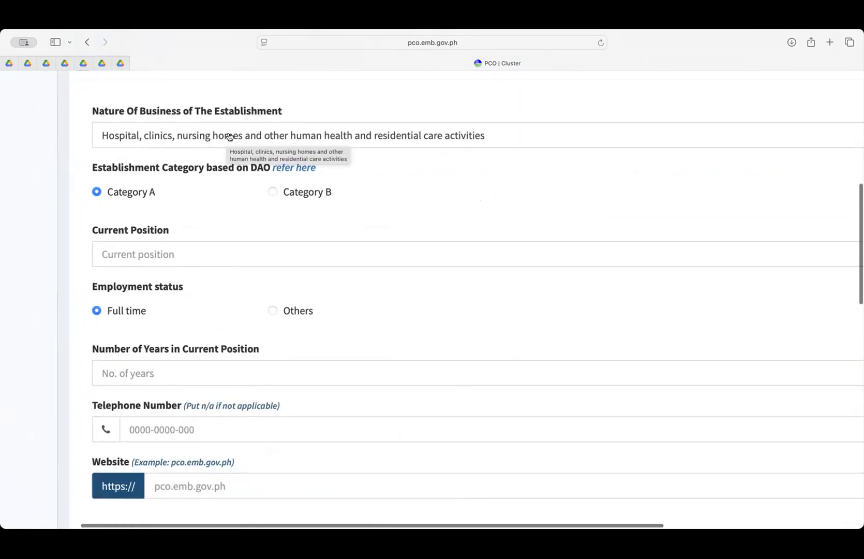
scroll(184, 226, down, 2)
- Enter position PCO, 3 years in position, and N/A for telephone and website
click(166, 200)
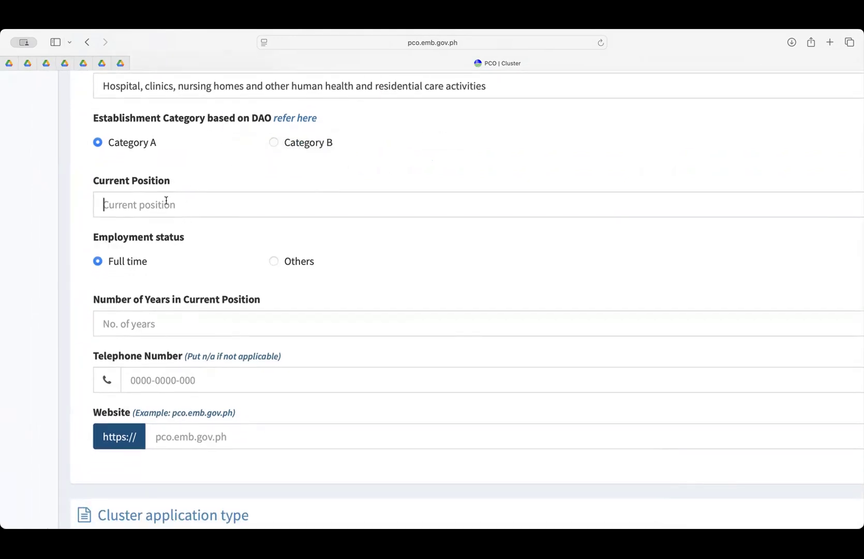
text(PCO)
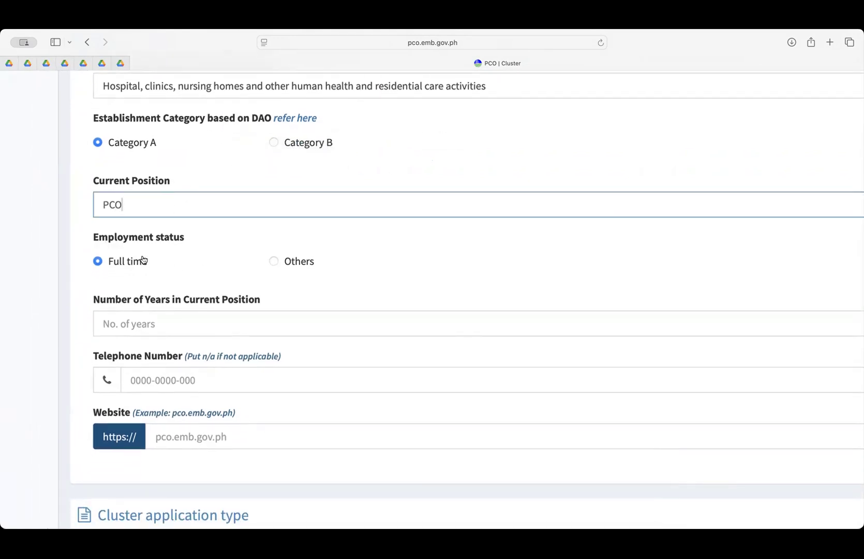
scroll(143, 259, down, 4)
click(143, 231)
text(3)
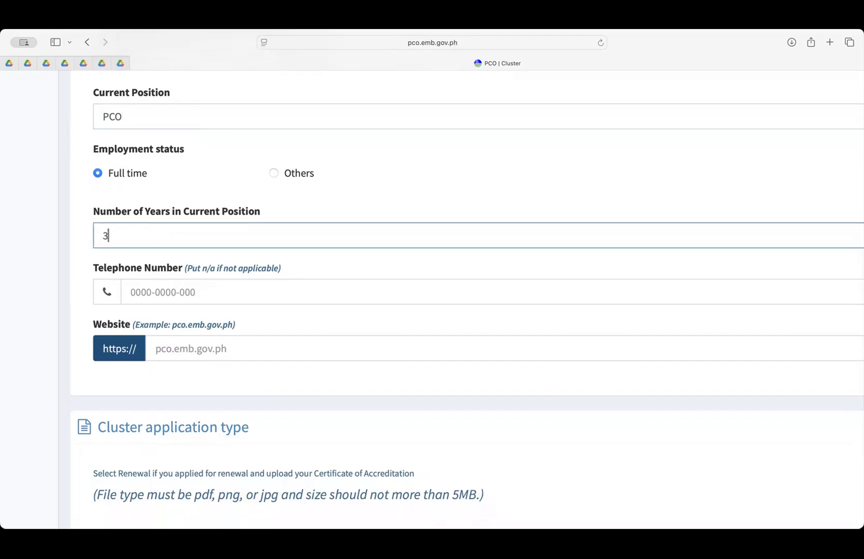
scroll(144, 229, down, 2)
click(144, 241)
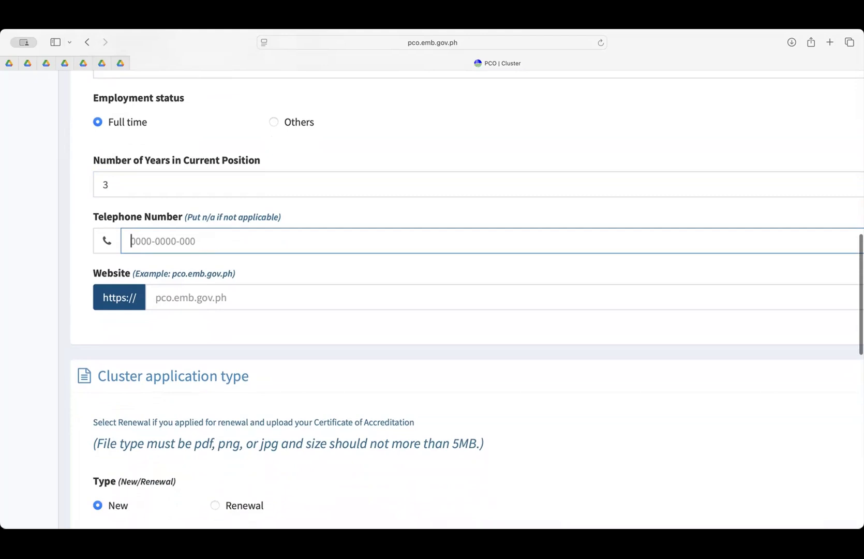
text(N/A)
click(172, 290)
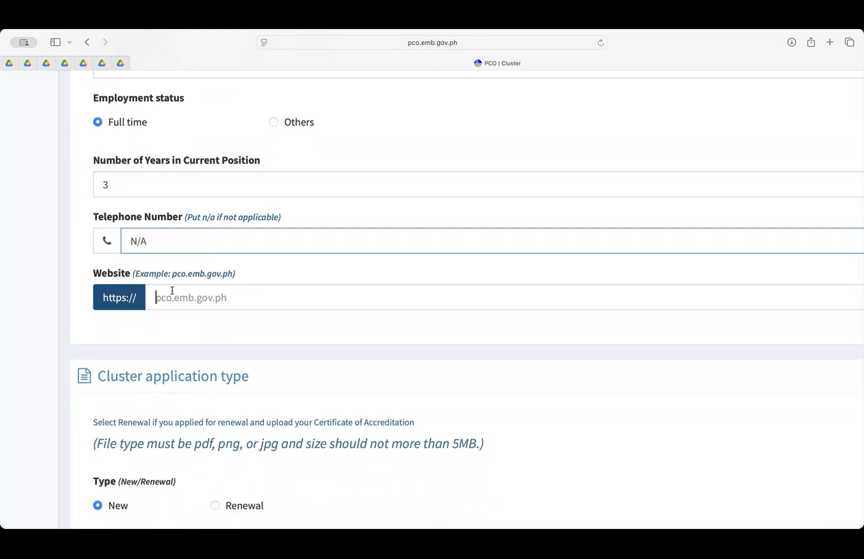
text(N/A)
scroll(250, 301, down, 10)
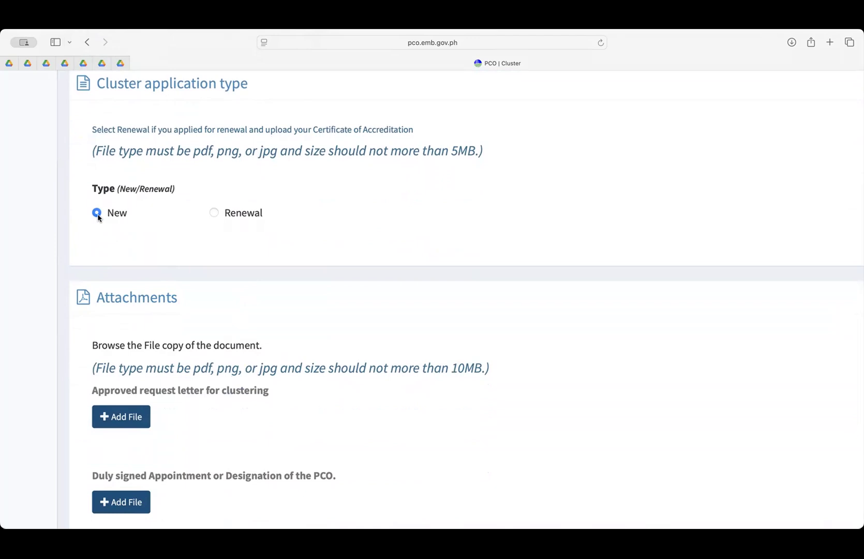
scroll(254, 227, down, 5)
scroll(253, 226, down, 2)
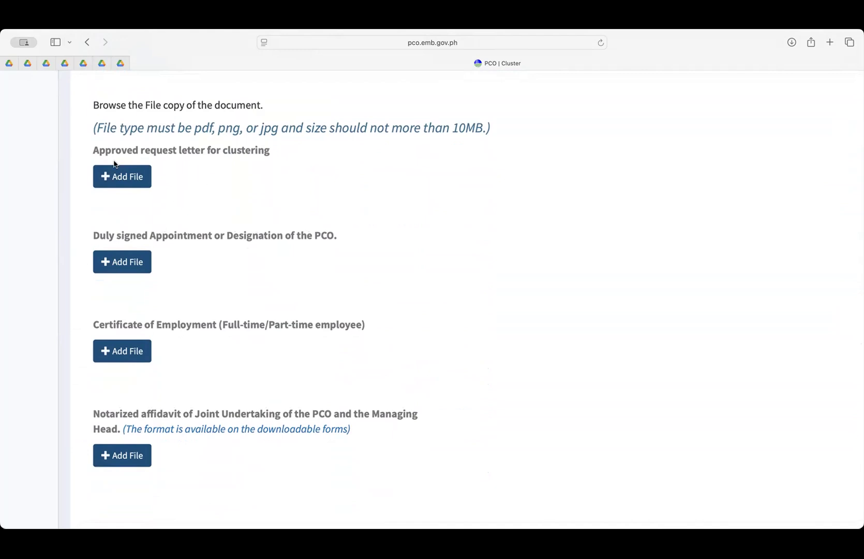
drag(92, 149, 277, 145)
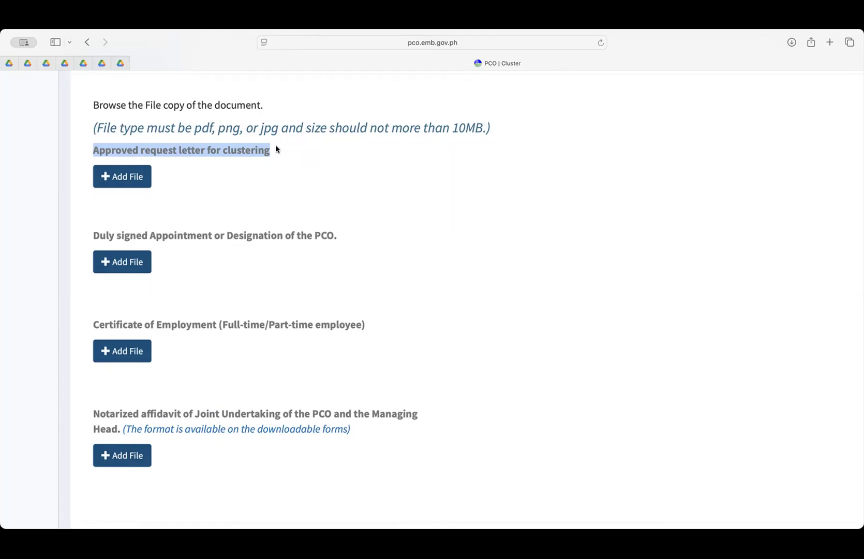
drag(93, 234, 340, 232)
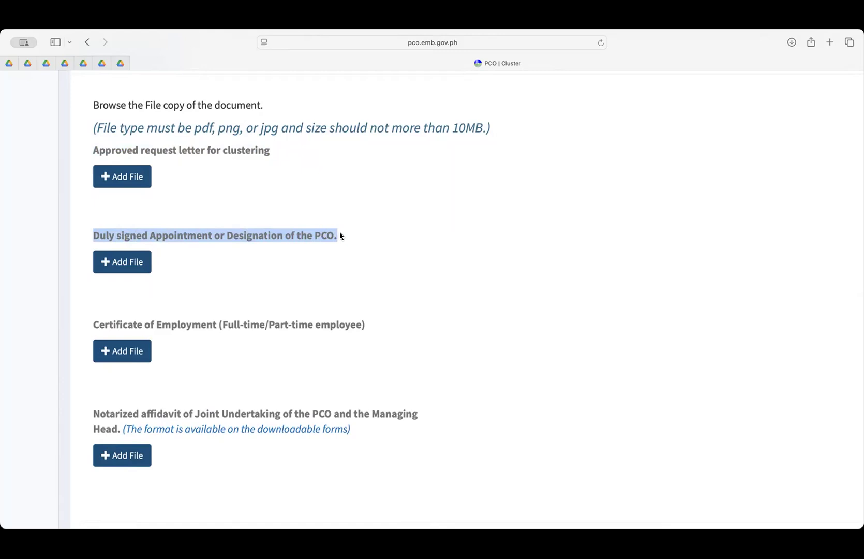
drag(94, 325, 220, 322)
drag(98, 412, 345, 414)
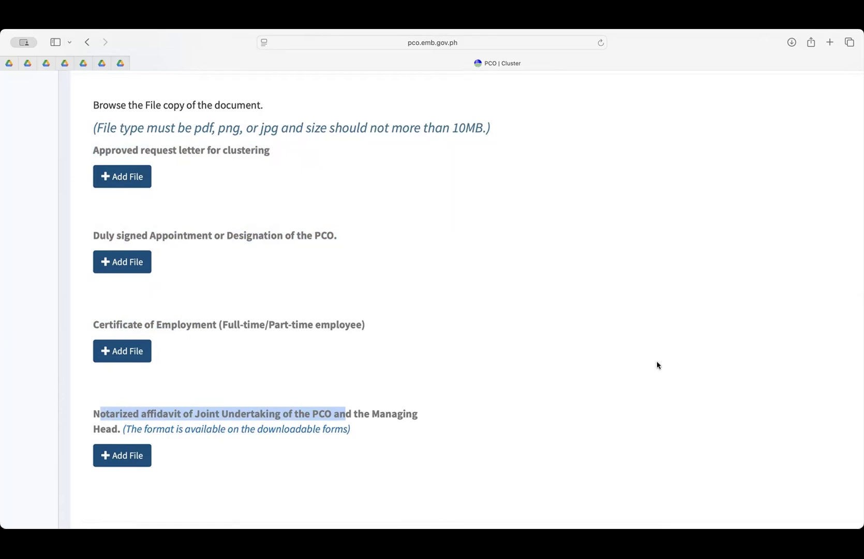
scroll(662, 364, right, 10)
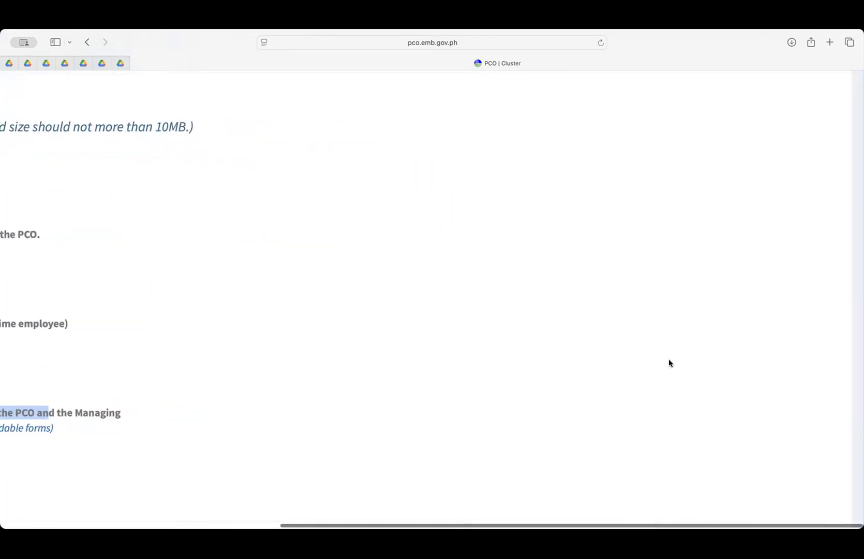
scroll(669, 363, down, 5)
scroll(669, 364, left, 2)
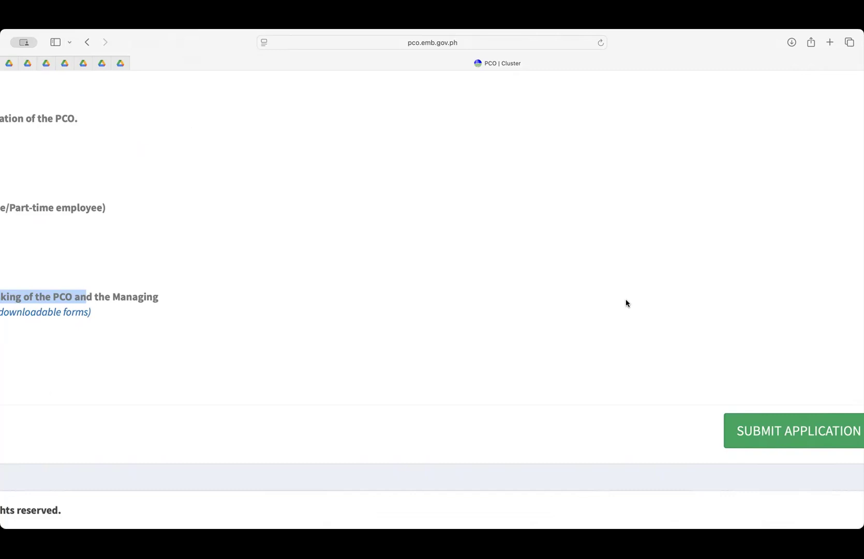
scroll(303, 235, left, 10)
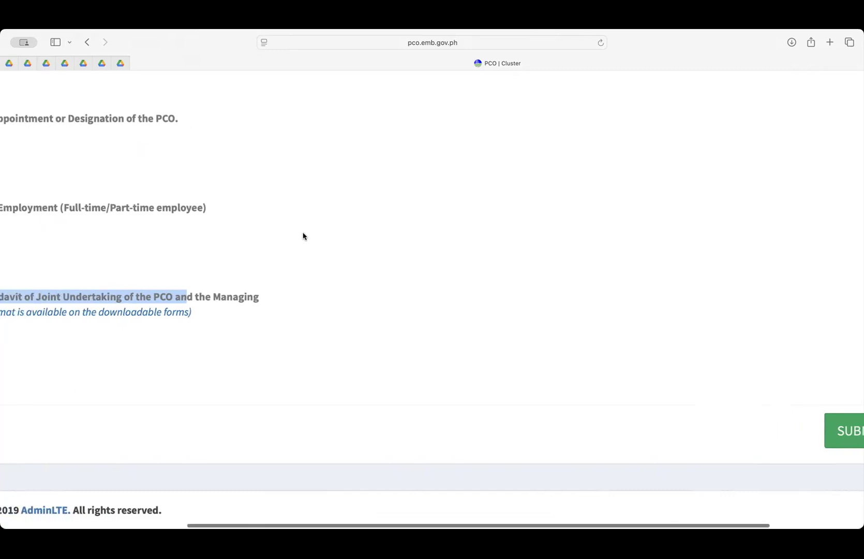
click(212, 384)
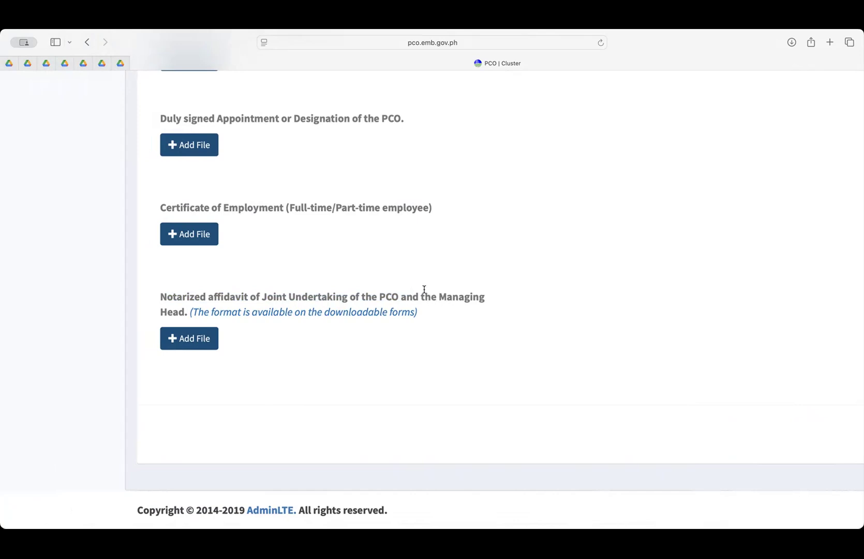
scroll(501, 330, up, 10)
scroll(504, 329, up, 12)
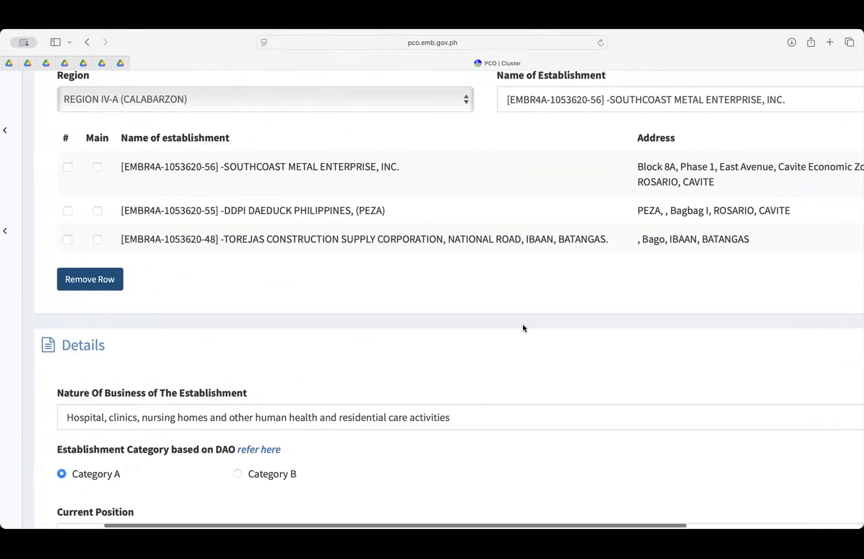
scroll(522, 328, up, 3)
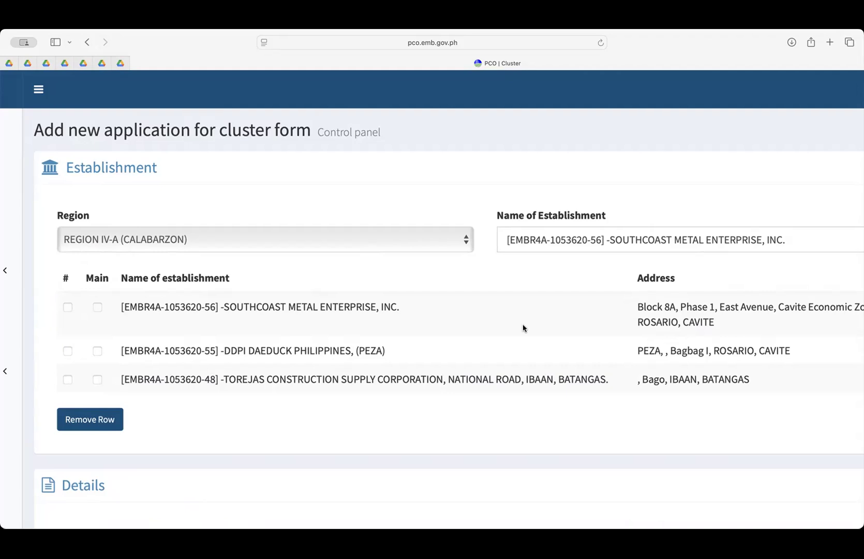
scroll(517, 326, down, 10)
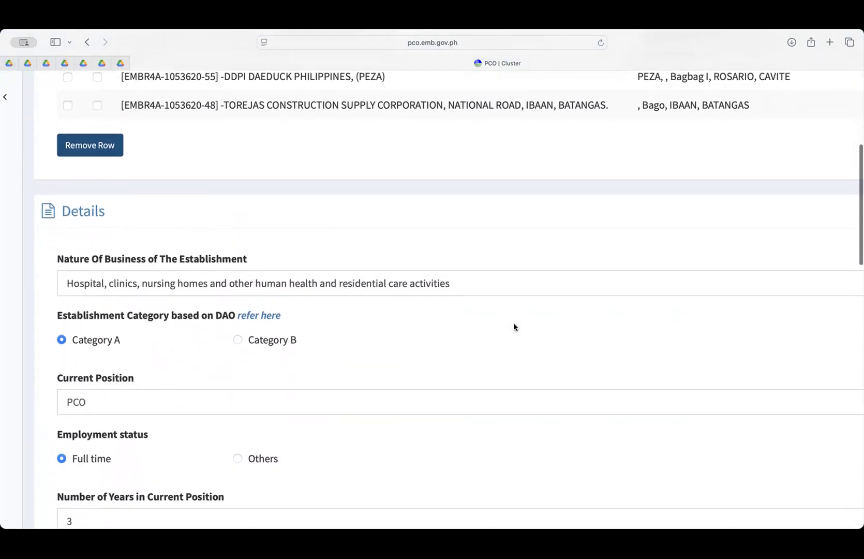
scroll(514, 327, up, 10)
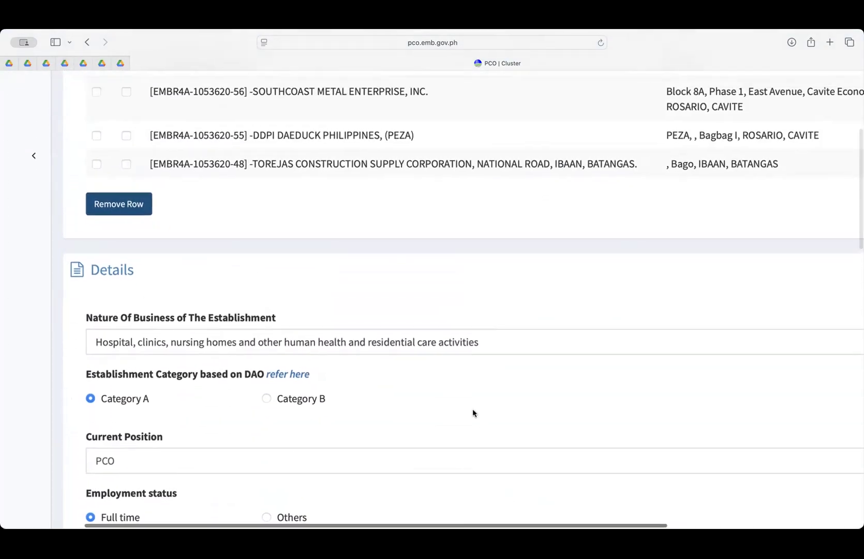